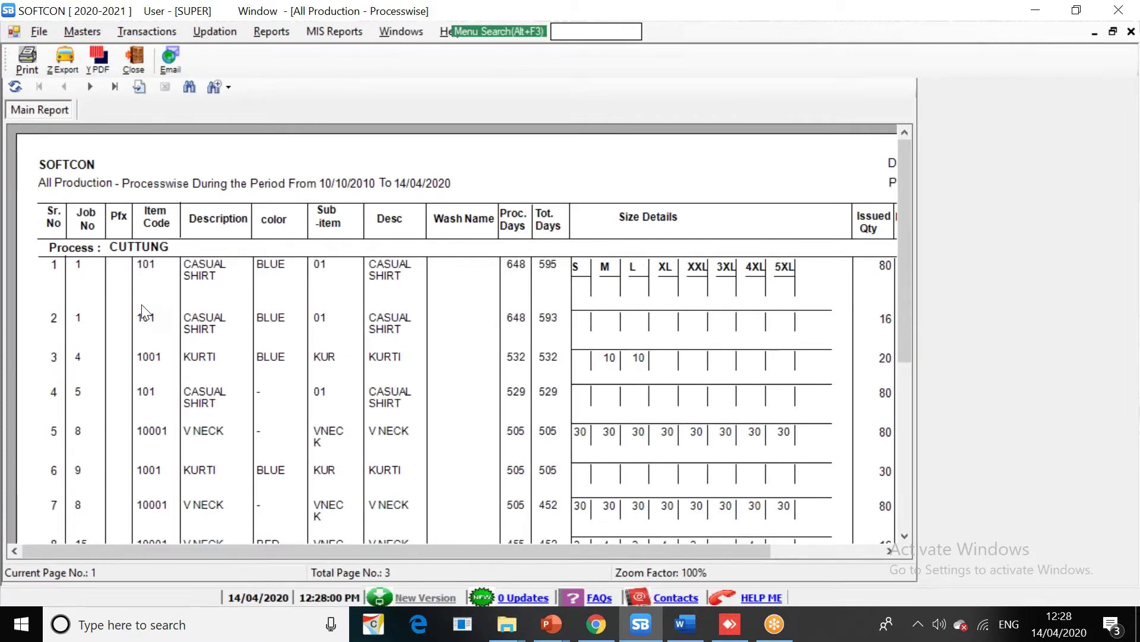
# Close the open report preview and generate the pending production report in the JOBNO WISE format
pyautogui.click(172, 330)
pyautogui.click(134, 60)
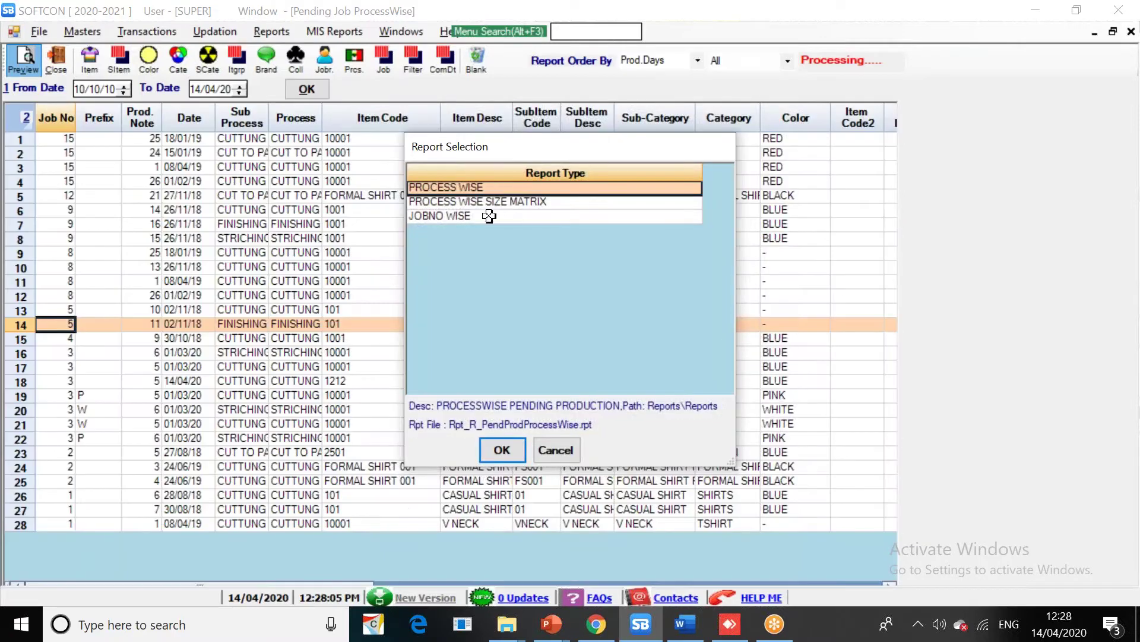
pyautogui.click(484, 215)
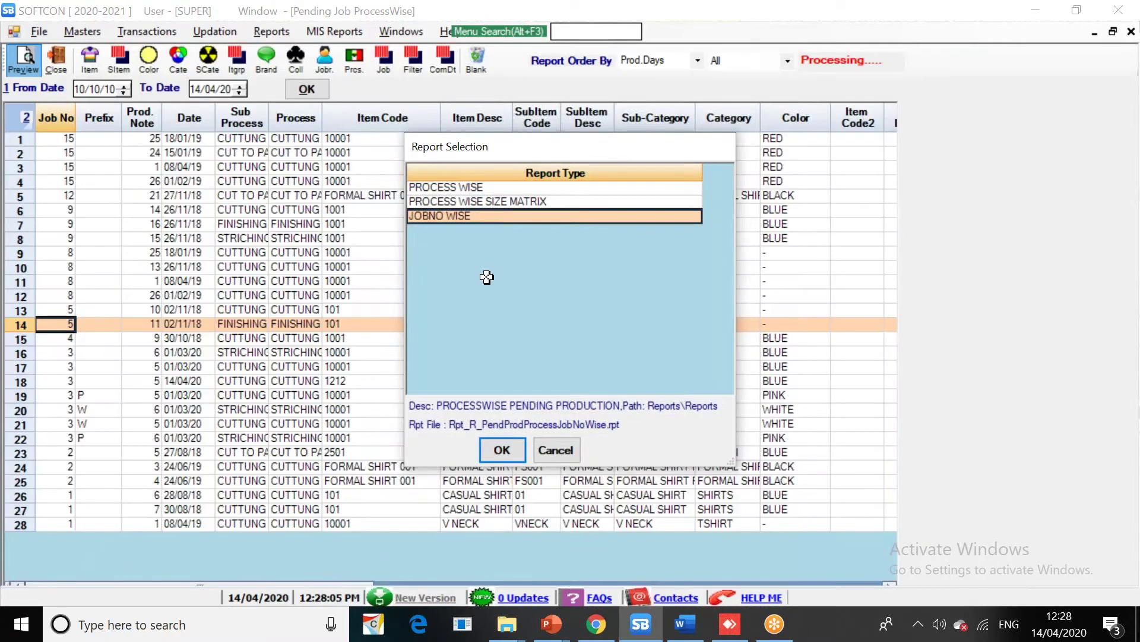
pyautogui.click(502, 450)
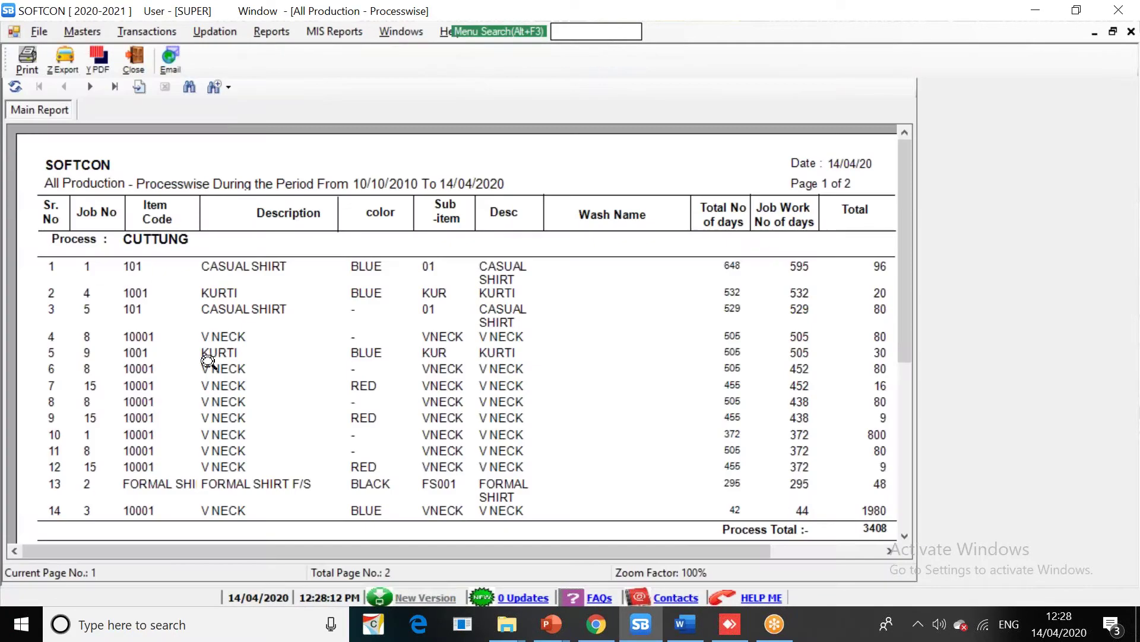
# Examine the CUTTUNG process rows for item code, total days, job work days and total quantity, and close the report
pyautogui.click(149, 245)
pyautogui.click(133, 265)
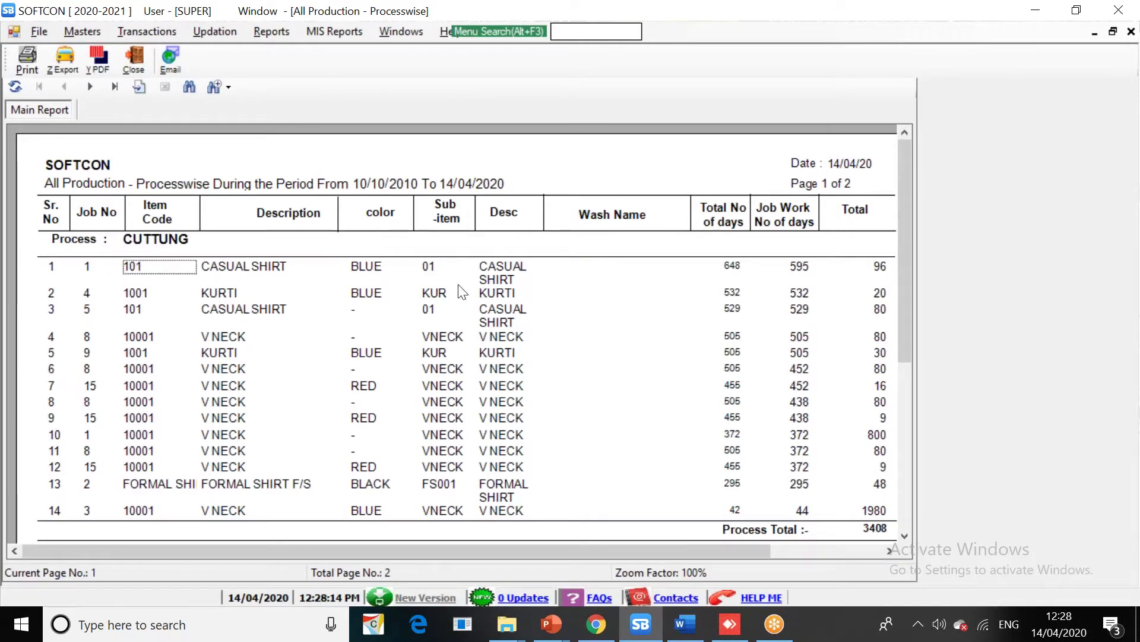
pyautogui.click(732, 267)
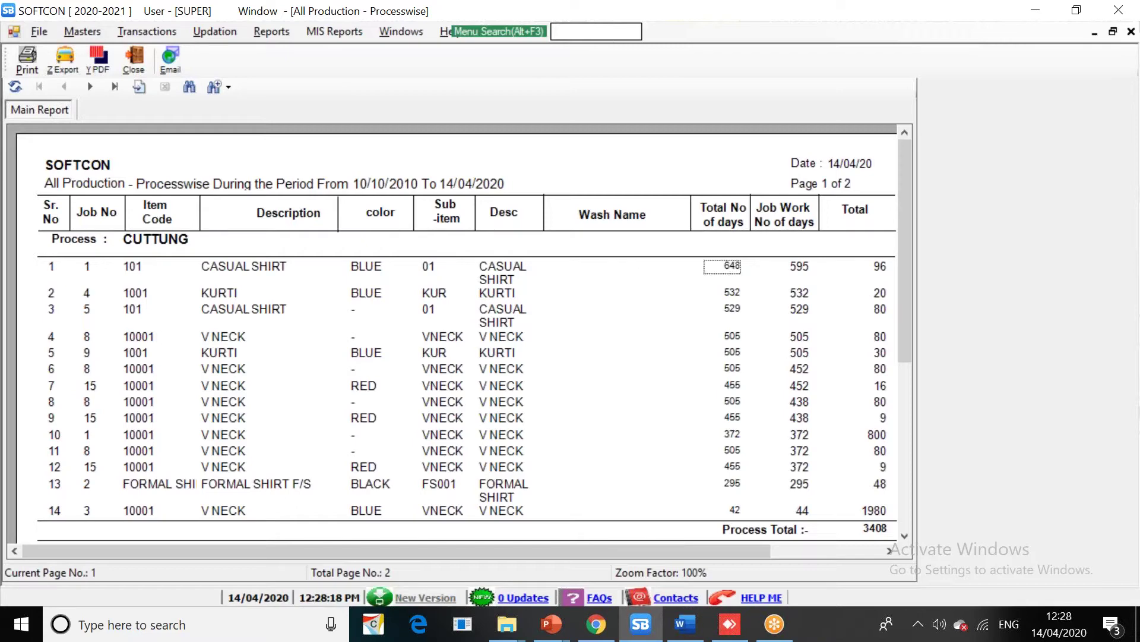
pyautogui.click(778, 270)
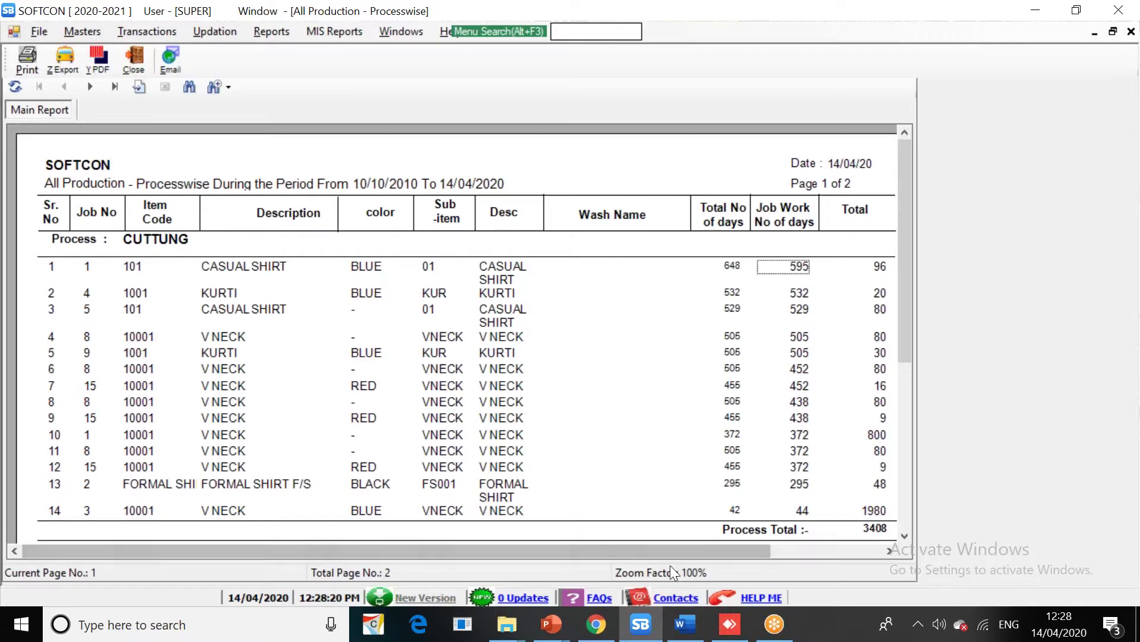
pyautogui.moveTo(674, 554); pyautogui.dragTo(795, 529)
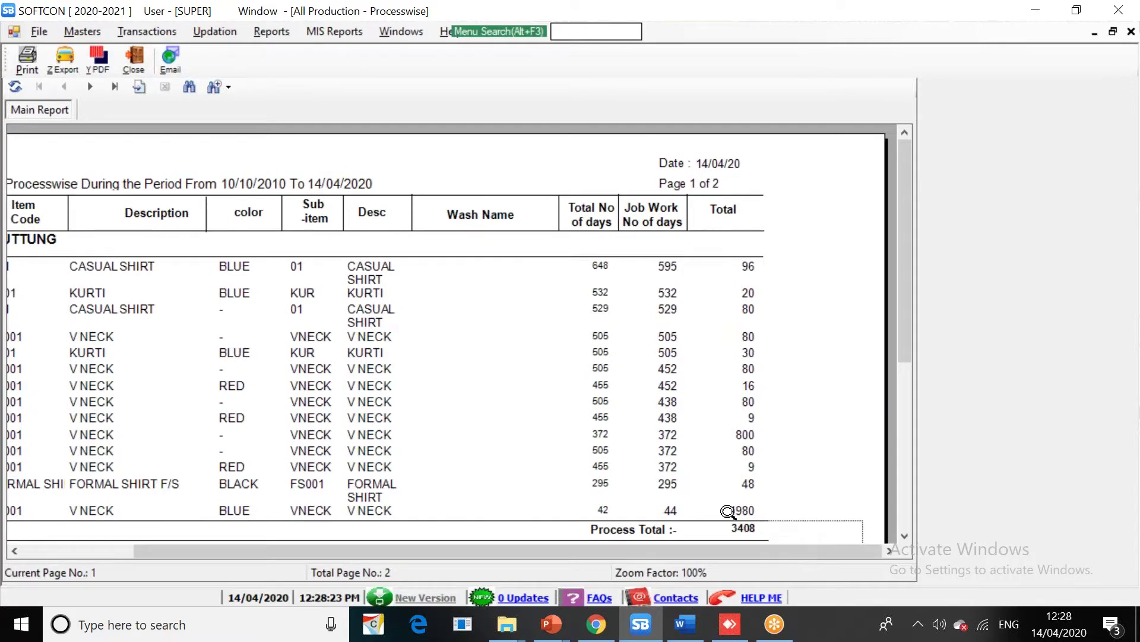
pyautogui.moveTo(575, 545); pyautogui.dragTo(449, 528)
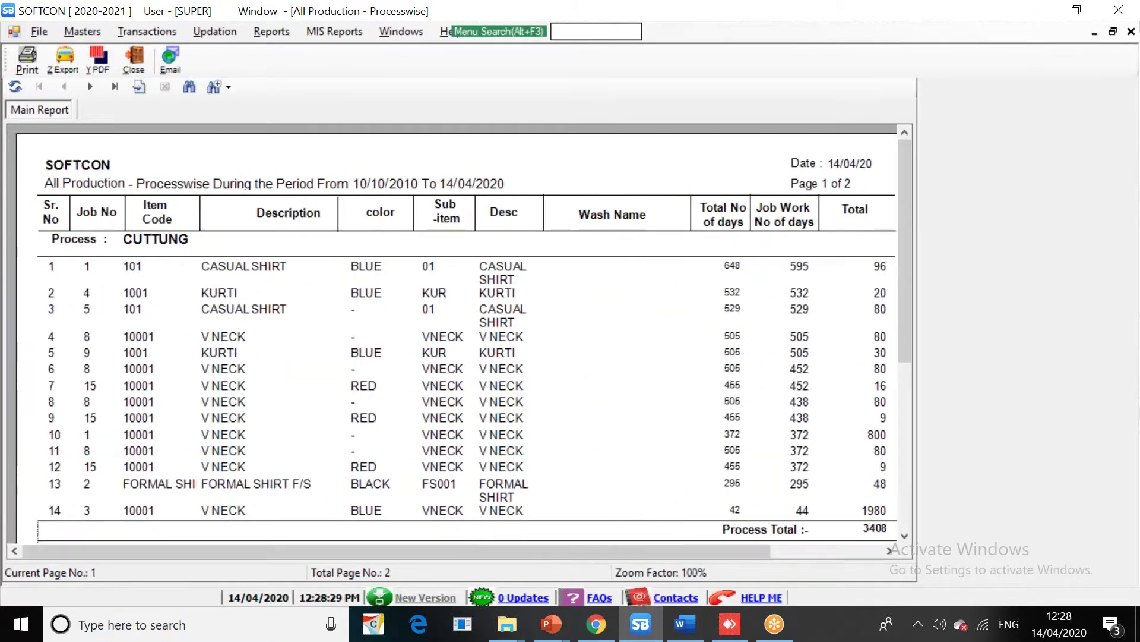
pyautogui.press('Escape')
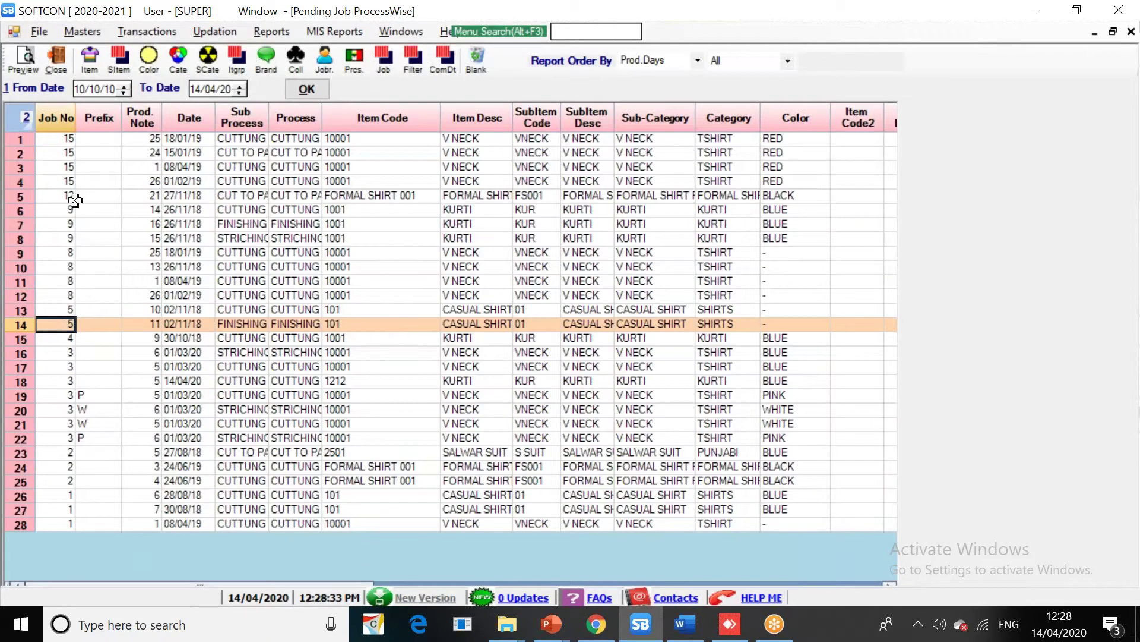
# Turn on the production completion date option and reload the process-wise job list filtered to Pending
pyautogui.click(439, 59)
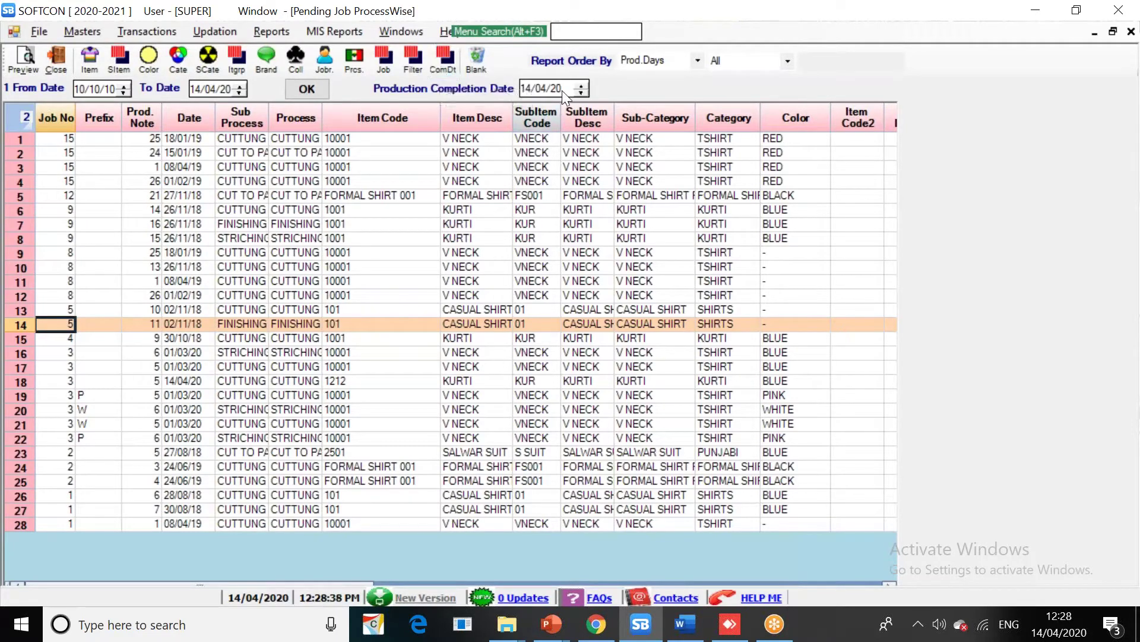
pyautogui.click(717, 62)
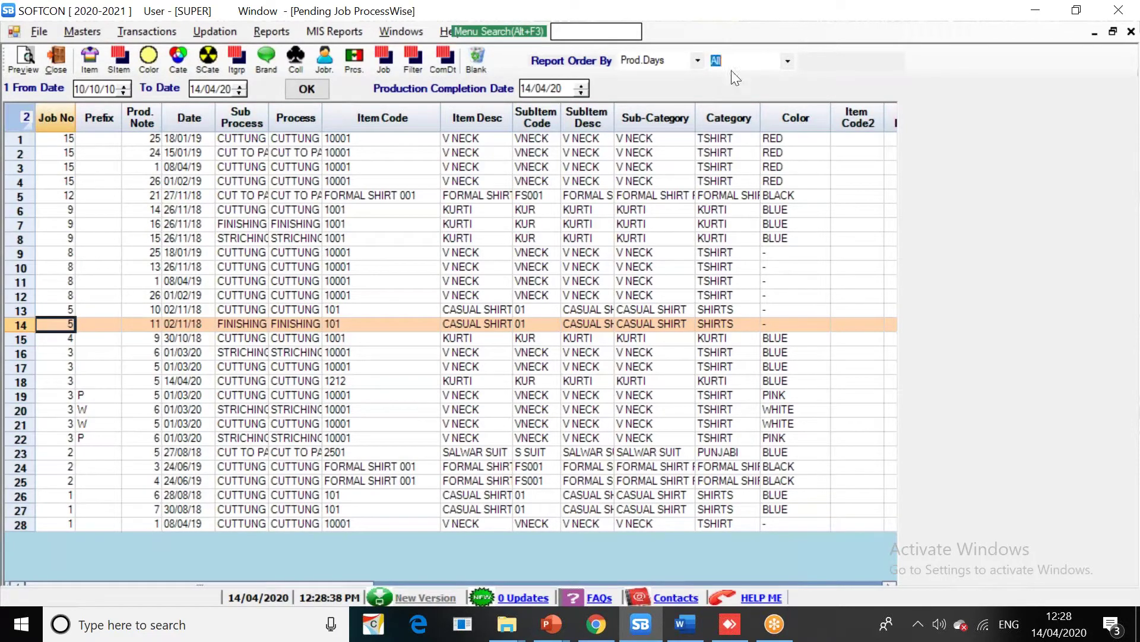
pyautogui.click(787, 61)
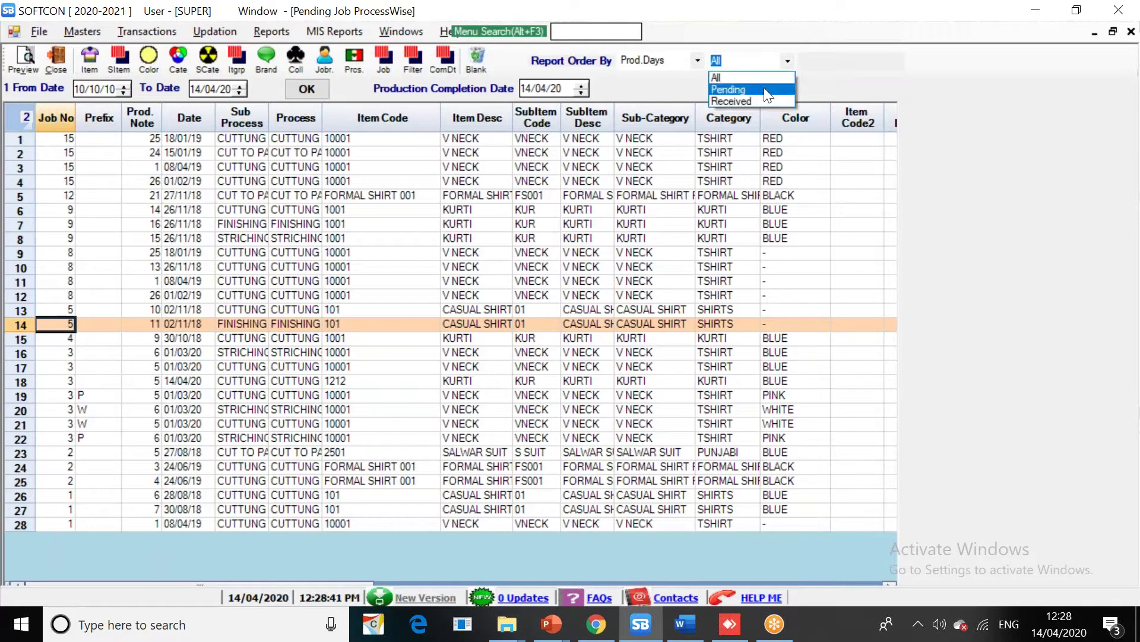
pyautogui.click(766, 94)
pyautogui.click(325, 91)
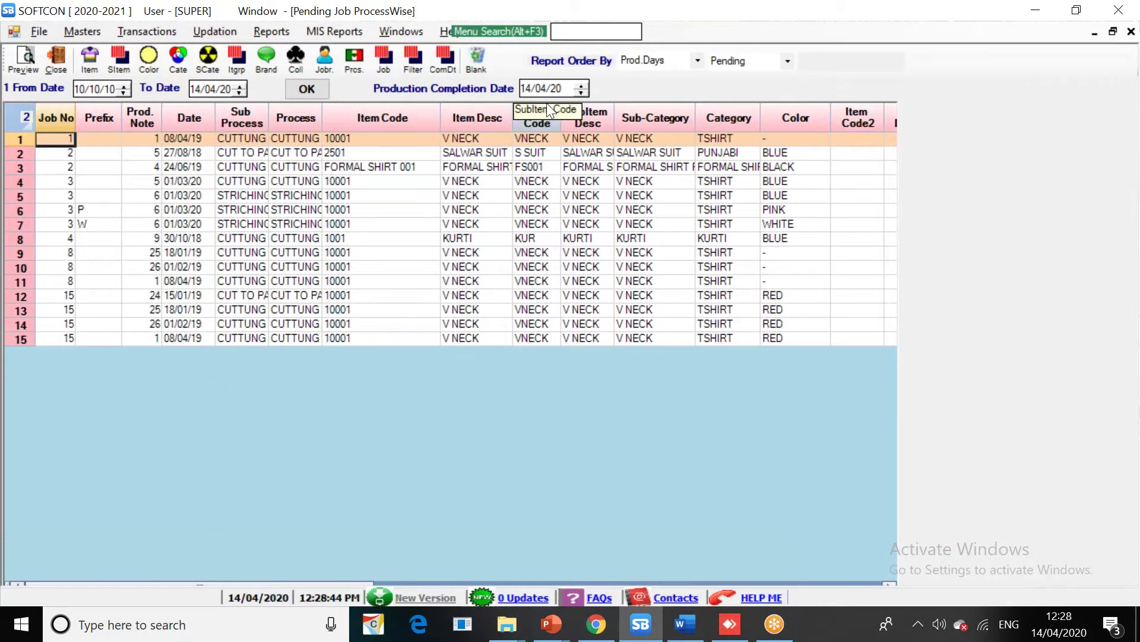
# Close the process-wise pending job screen and open the Fully Pending Job Orders report under Pending Production
pyautogui.click(56, 60)
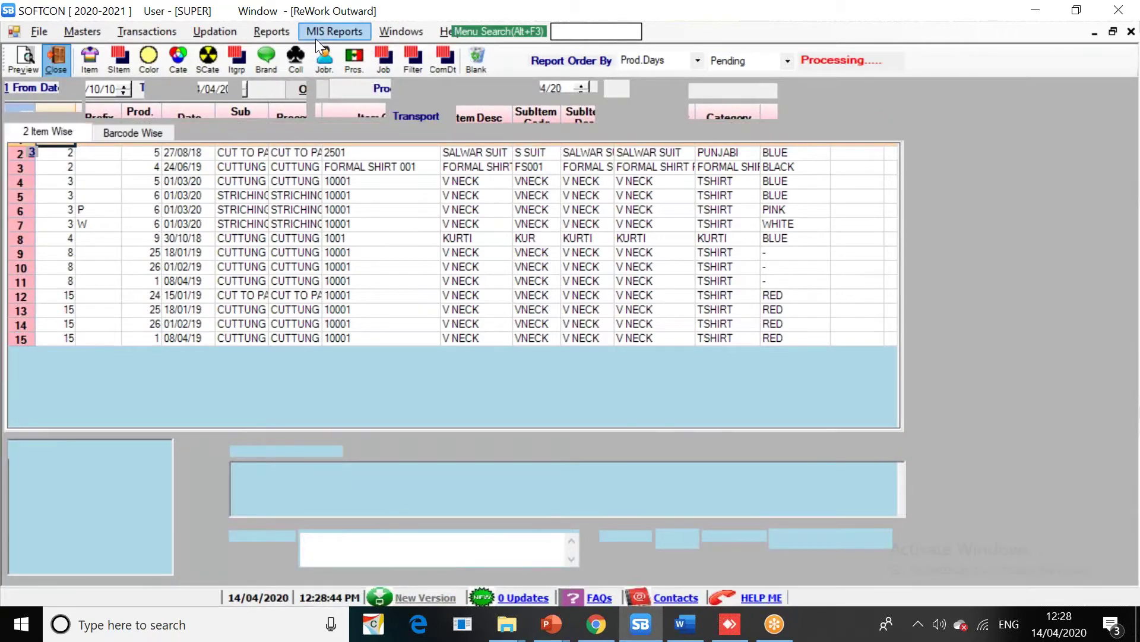
pyautogui.click(334, 31)
pyautogui.moveTo(354, 153)
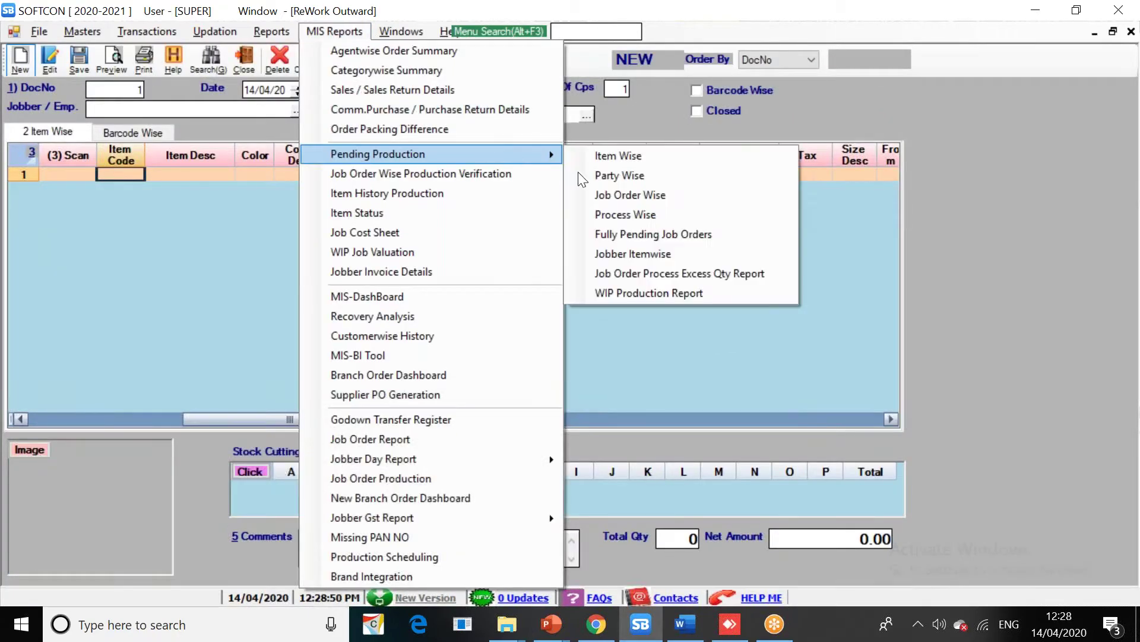
pyautogui.click(624, 232)
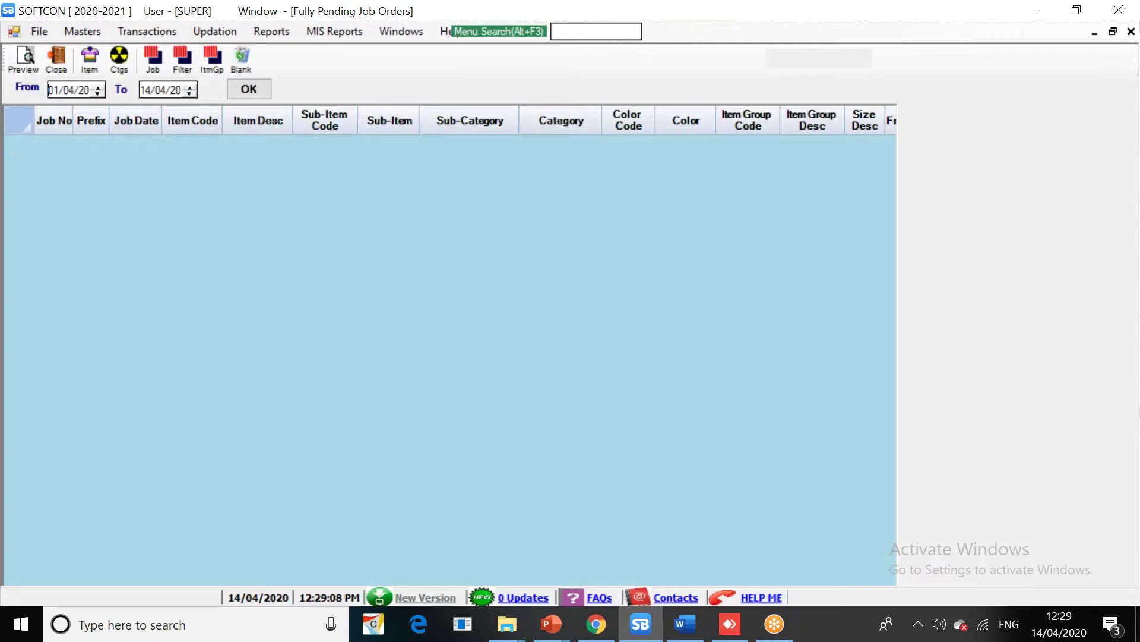
pyautogui.click(306, 33)
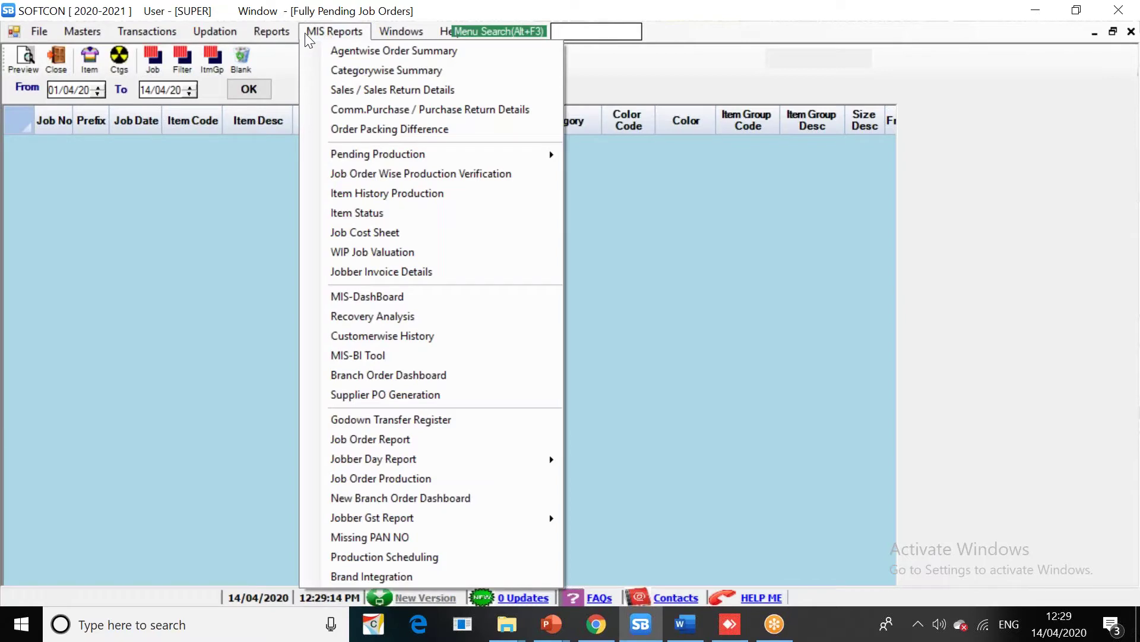
pyautogui.click(318, 31)
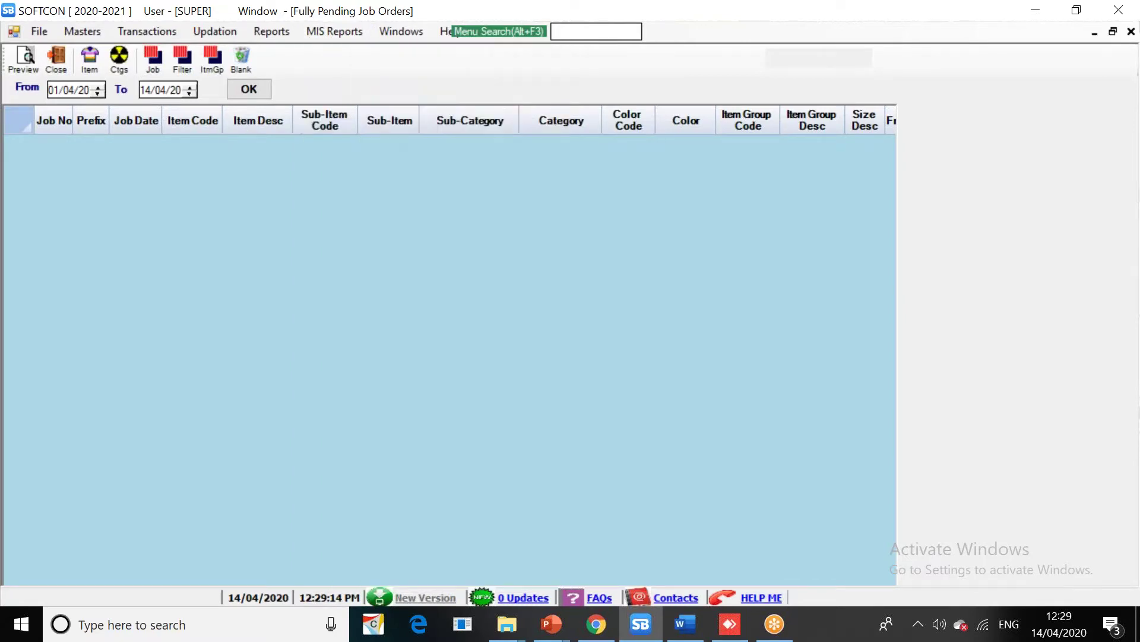
pyautogui.click(321, 31)
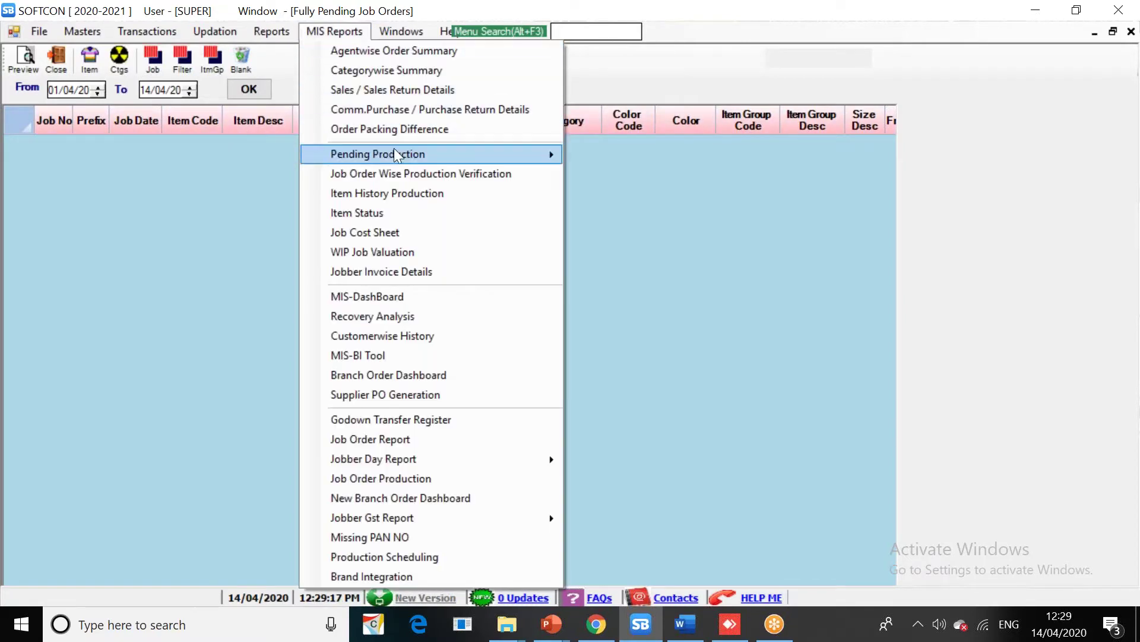
pyautogui.moveTo(394, 152)
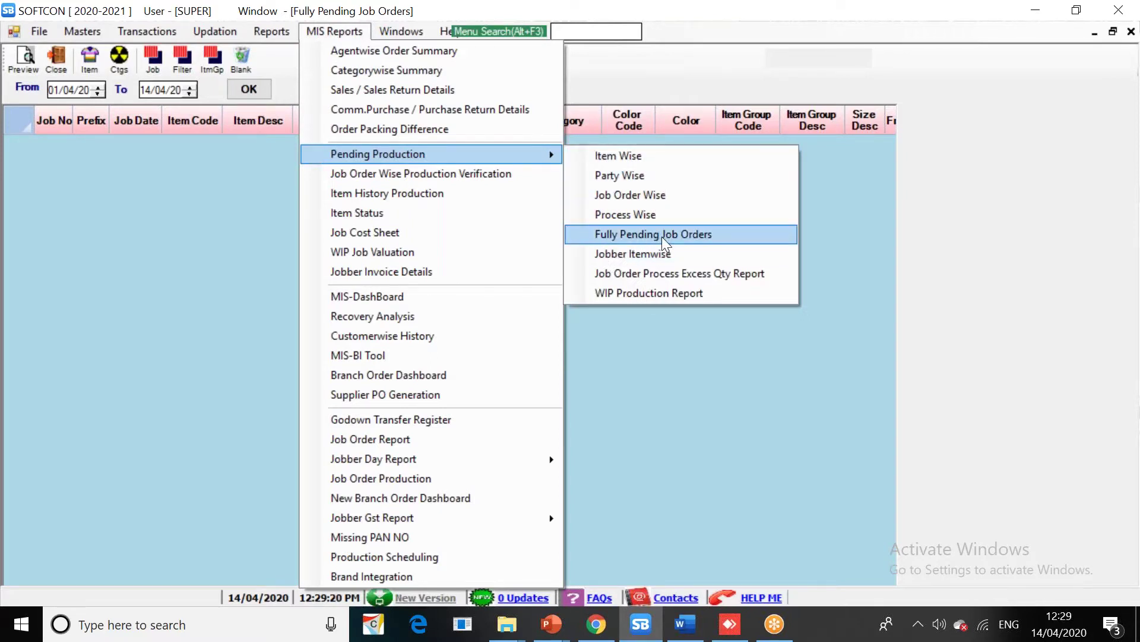
pyautogui.click(219, 174)
# Set the From date to 01/01/01 and load the fully pending job orders up to 14/04/20
pyautogui.click(93, 94)
pyautogui.click(93, 94)
pyautogui.click(94, 94)
pyautogui.moveTo(90, 90); pyautogui.dragTo(20, 82)
pyautogui.write('0104101')
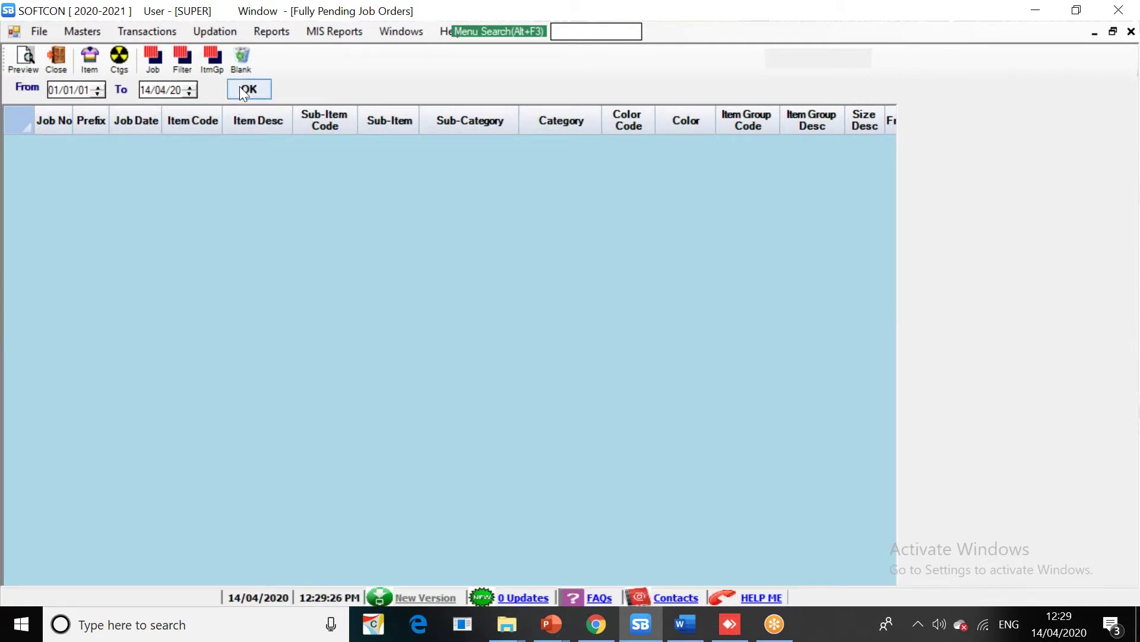
pyautogui.click(240, 87)
# Examine the fully pending job orders across all columns up to Total Qty and down the job rows
pyautogui.click(76, 145)
pyautogui.press('Right')
pyautogui.press('Right')
pyautogui.press('Right')
pyautogui.press('Right')
pyautogui.press('Right')
pyautogui.press('Right')
pyautogui.press('Right')
pyautogui.press('Right')
pyautogui.press('Right')
pyautogui.press('Right')
pyautogui.press('Right')
pyautogui.press('Right')
pyautogui.press('Right')
pyautogui.press('Right')
pyautogui.press('Right')
pyautogui.press('Right')
pyautogui.press('Left')
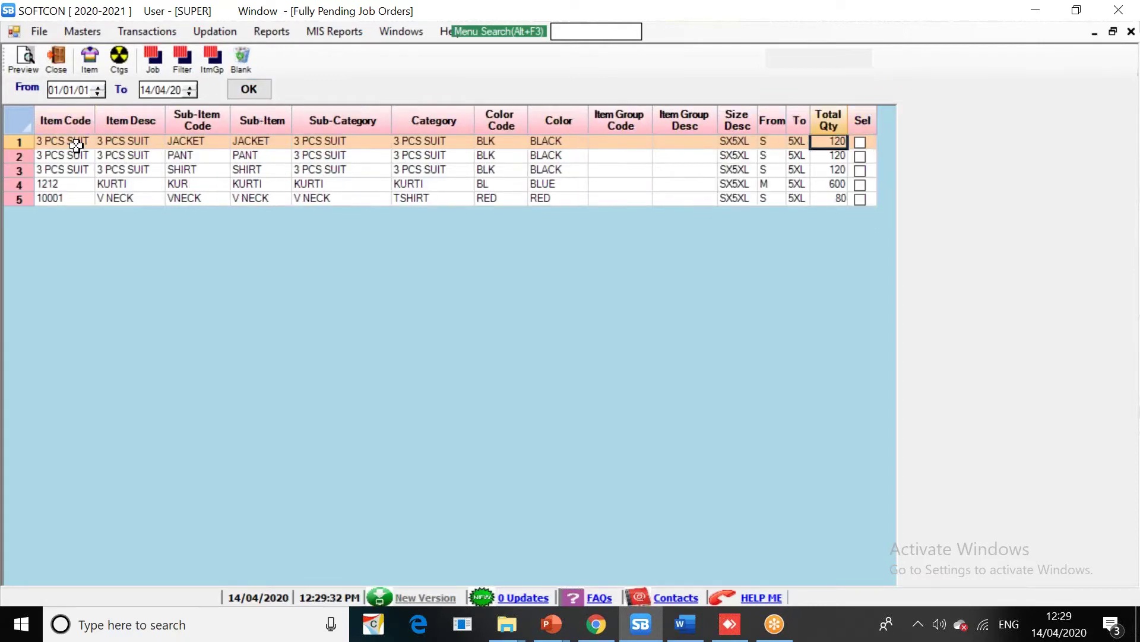
pyautogui.press('Home')
pyautogui.press('Down')
pyautogui.press('Down')
pyautogui.press('Down')
pyautogui.press('Down')
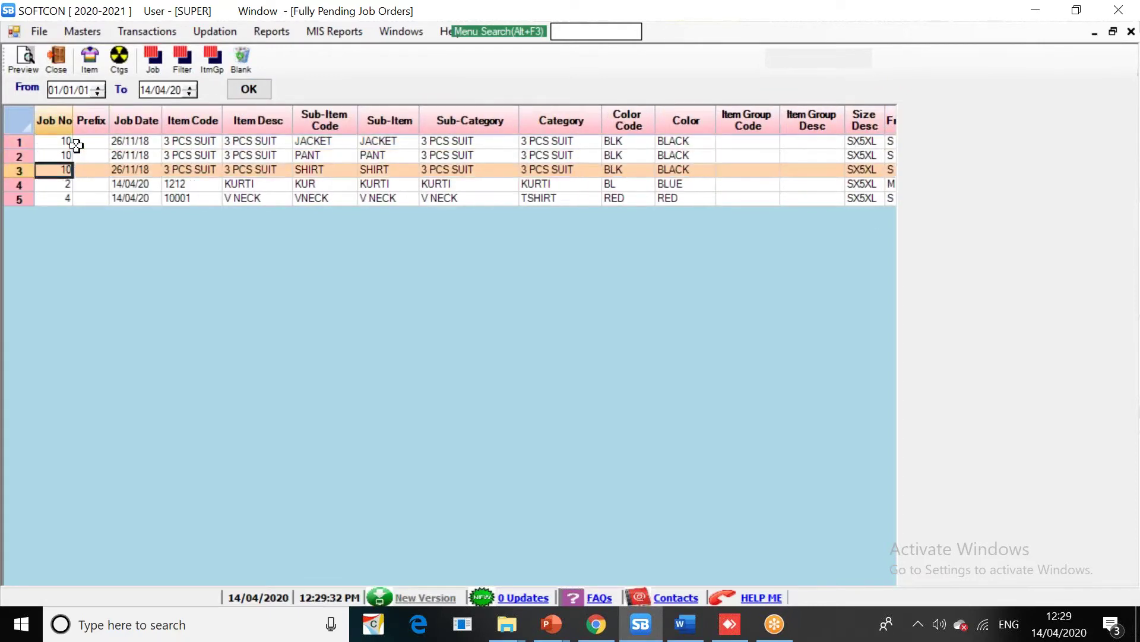
pyautogui.press('Up')
pyautogui.press('Up')
pyautogui.press('Up')
pyautogui.press('Up')
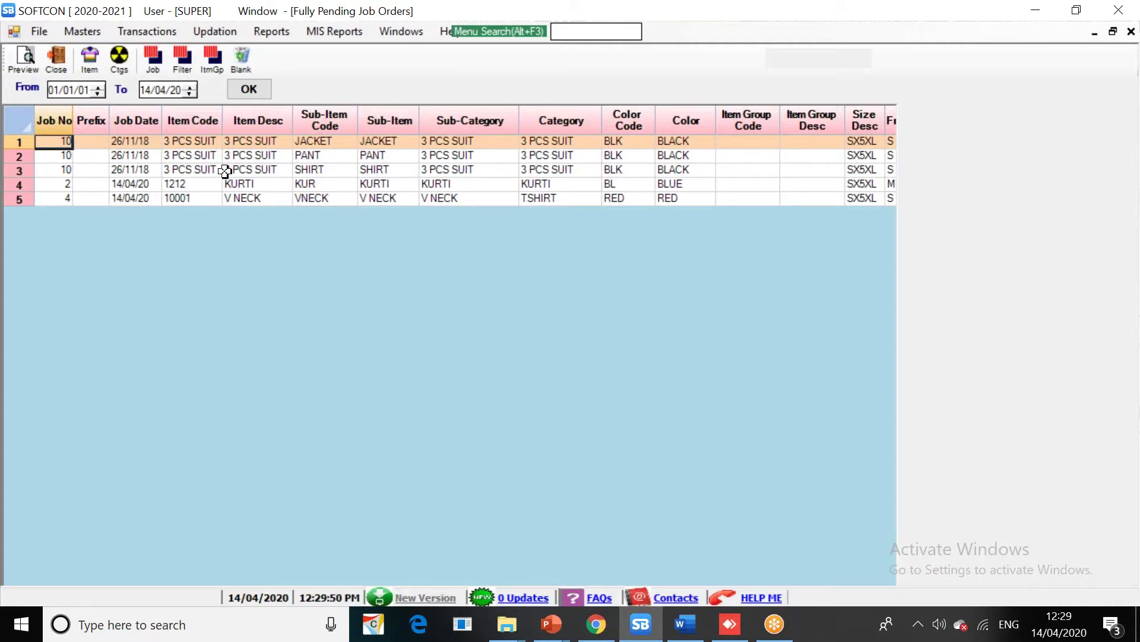
# Generate the print preview of the Fully Pending Job Order report
pyautogui.click(35, 55)
pyautogui.press('Return')
pyautogui.click(36, 63)
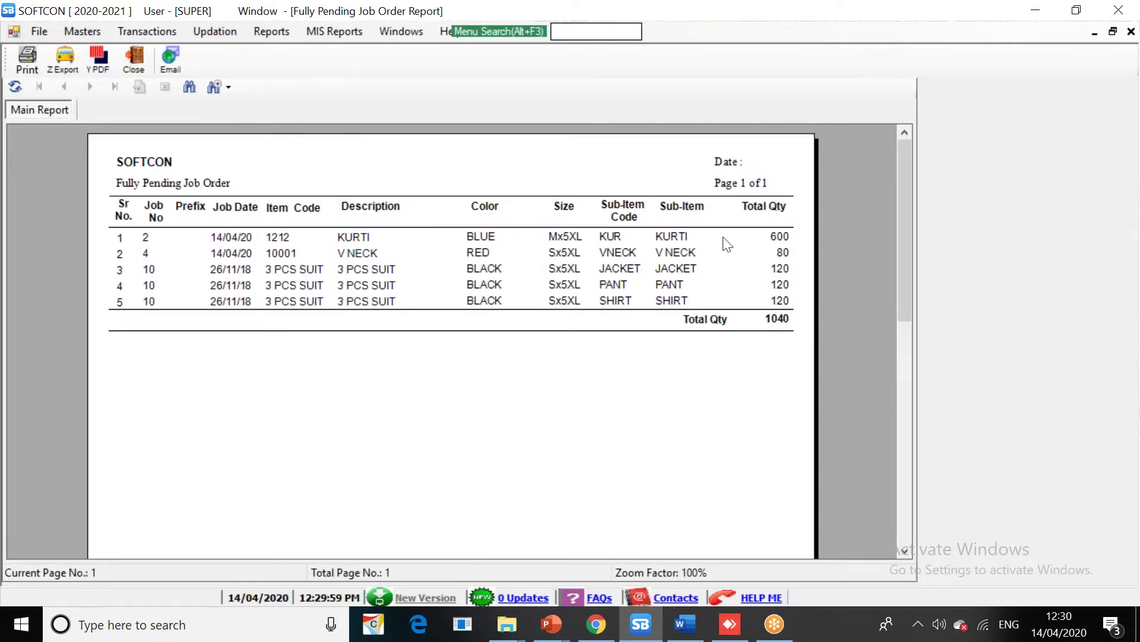
# Check the V NECK order line in the previewed report and close the report
pyautogui.click(315, 254)
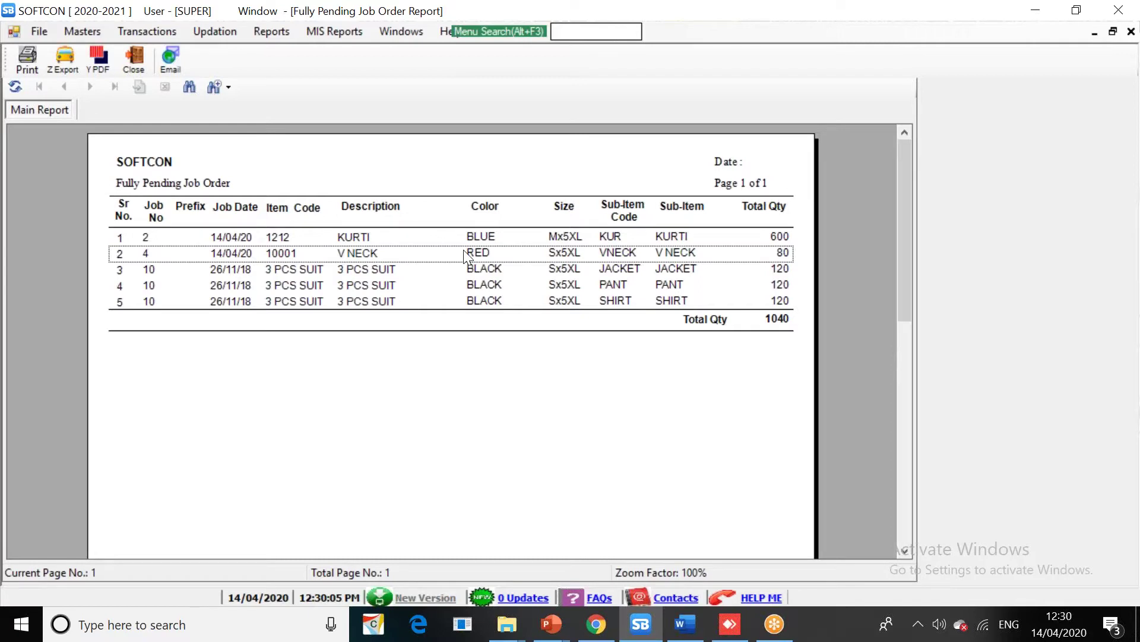
pyautogui.press('Escape')
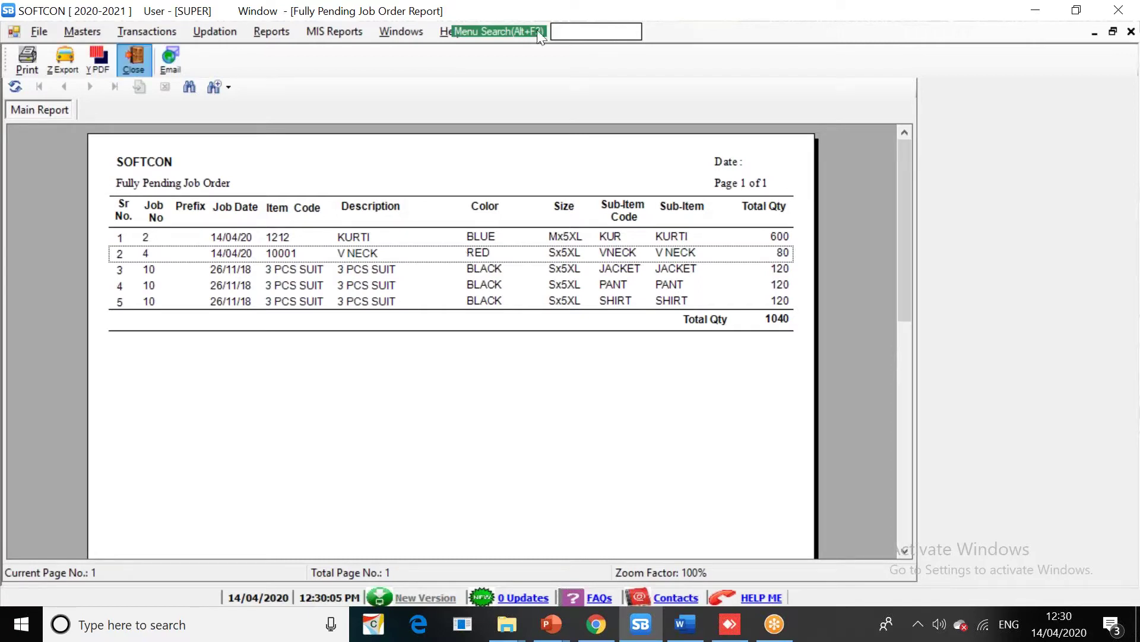
pyautogui.press('Escape')
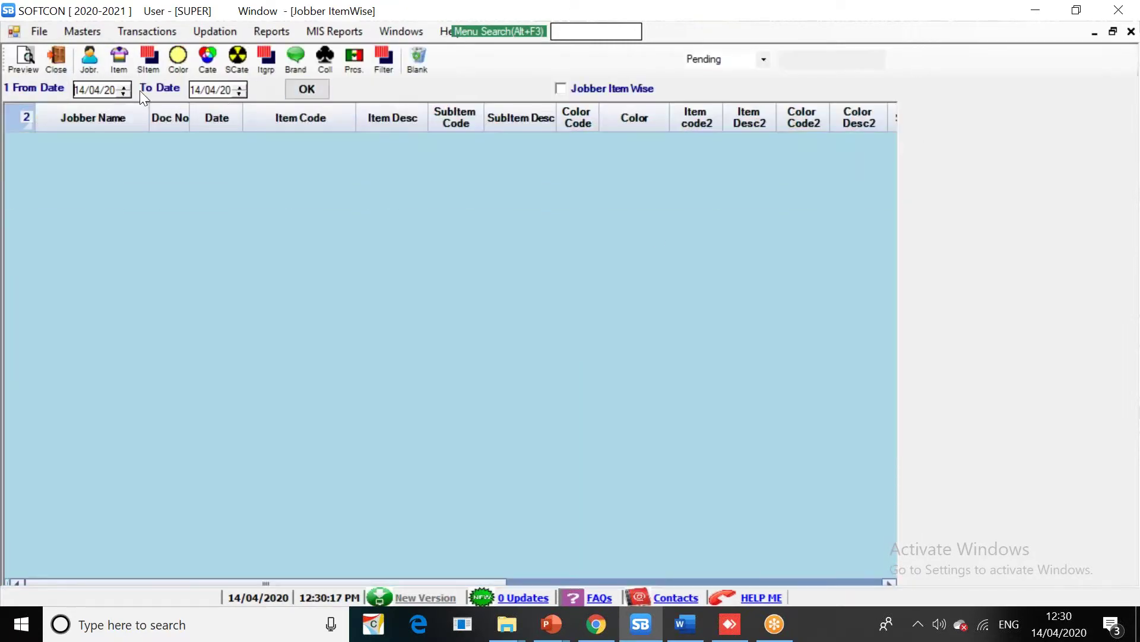
# Set the Jobber ItemWise report's From Date to 01/11/11 and load its Pending entries up to 14/04/20
pyautogui.moveTo(116, 89); pyautogui.dragTo(14, 94)
pyautogui.write('01/11/11')
pyautogui.click(290, 90)
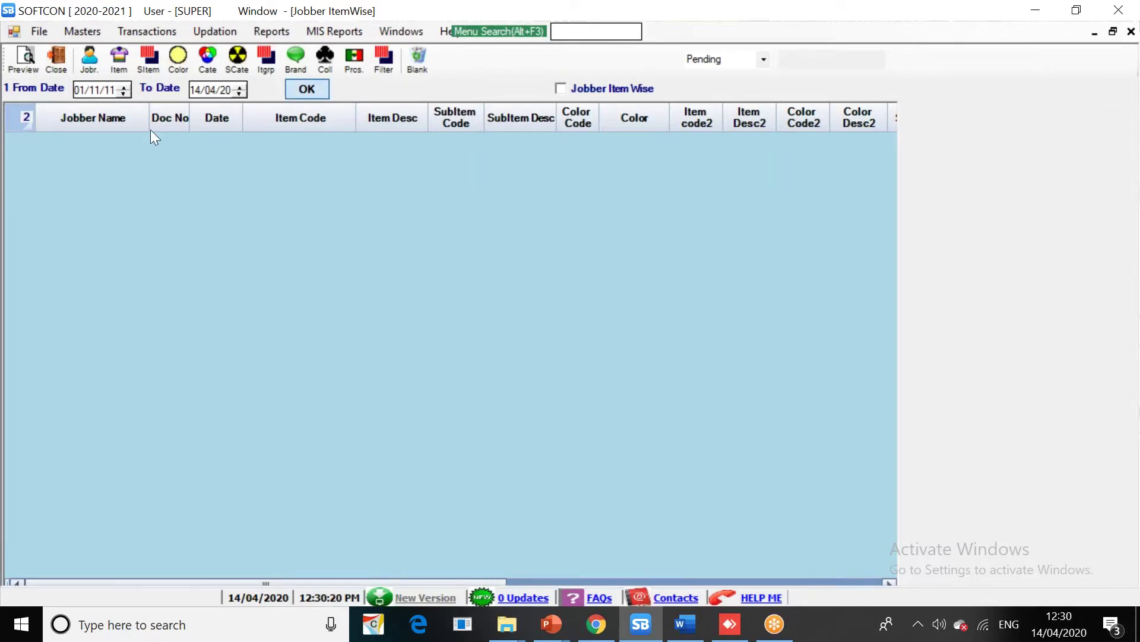
# Examine the first jobber entry across its columns, from jobber name and item details to Bal. Qty
pyautogui.press('Right')
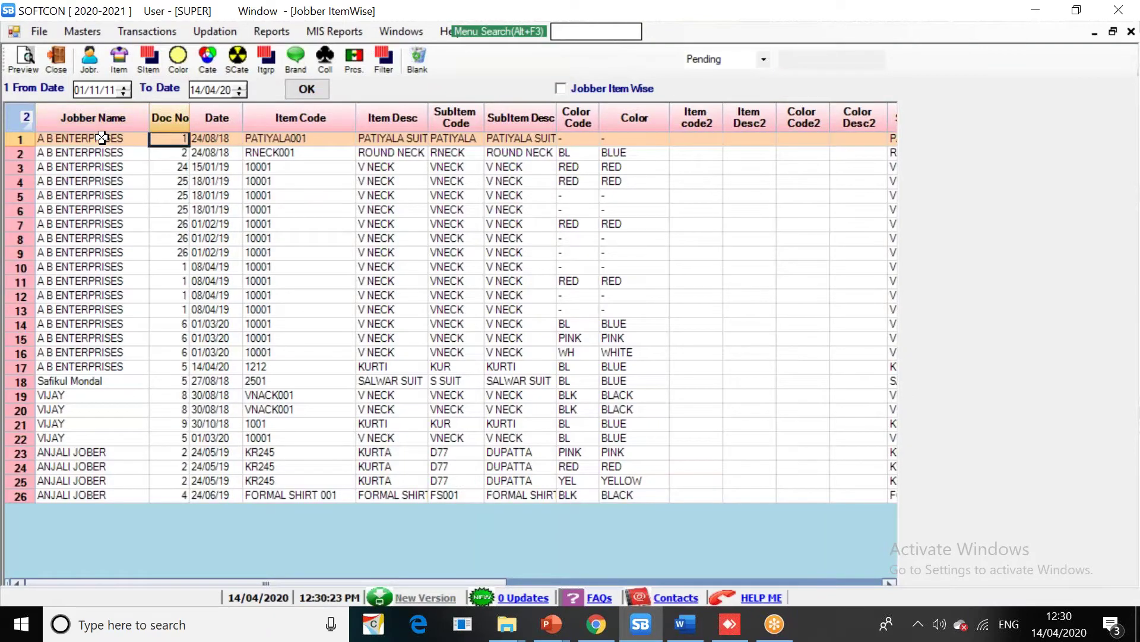
pyautogui.press('Left')
pyautogui.press('Right')
pyautogui.press('Right')
pyautogui.press('Right')
pyautogui.press('Right')
pyautogui.press('Right')
pyautogui.press('Right')
pyautogui.press('Right')
pyautogui.press('Right')
pyautogui.press('Right')
pyautogui.press('Right')
pyautogui.press('Right')
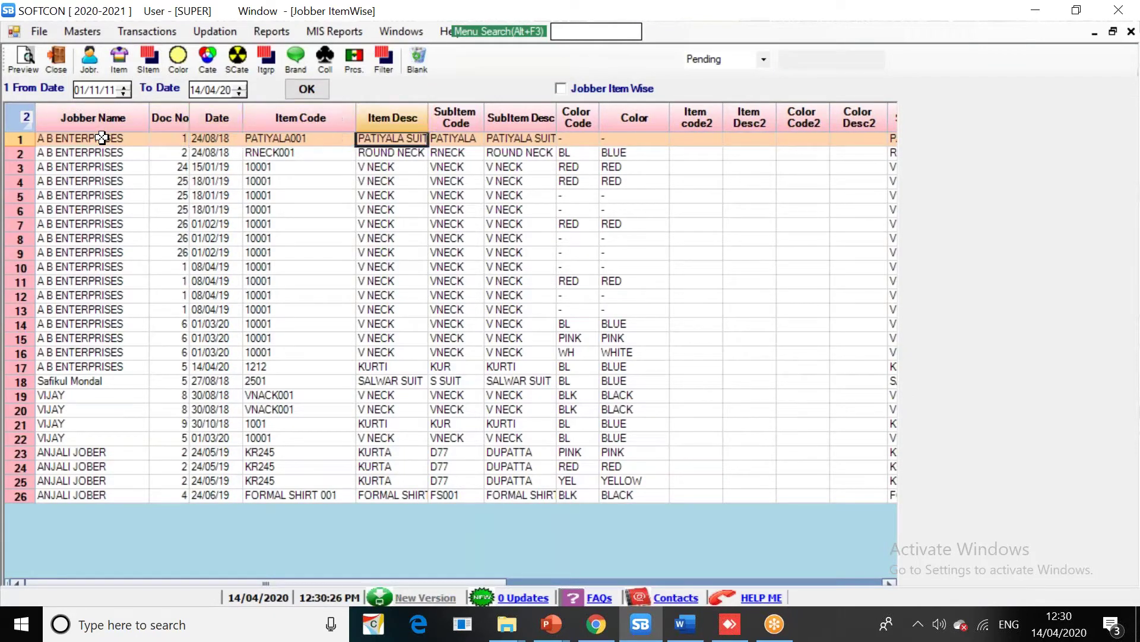
pyautogui.press('Right')
pyautogui.press('Right')
pyautogui.press('Right')
pyautogui.press('Right')
pyautogui.press('Right')
pyautogui.press('Right')
pyautogui.press('Right')
pyautogui.press('Right')
pyautogui.press('Right')
pyautogui.press('Right')
pyautogui.press('Right')
pyautogui.press('Right')
pyautogui.press('Right')
pyautogui.press('Right')
pyautogui.press('Right')
pyautogui.press('Right')
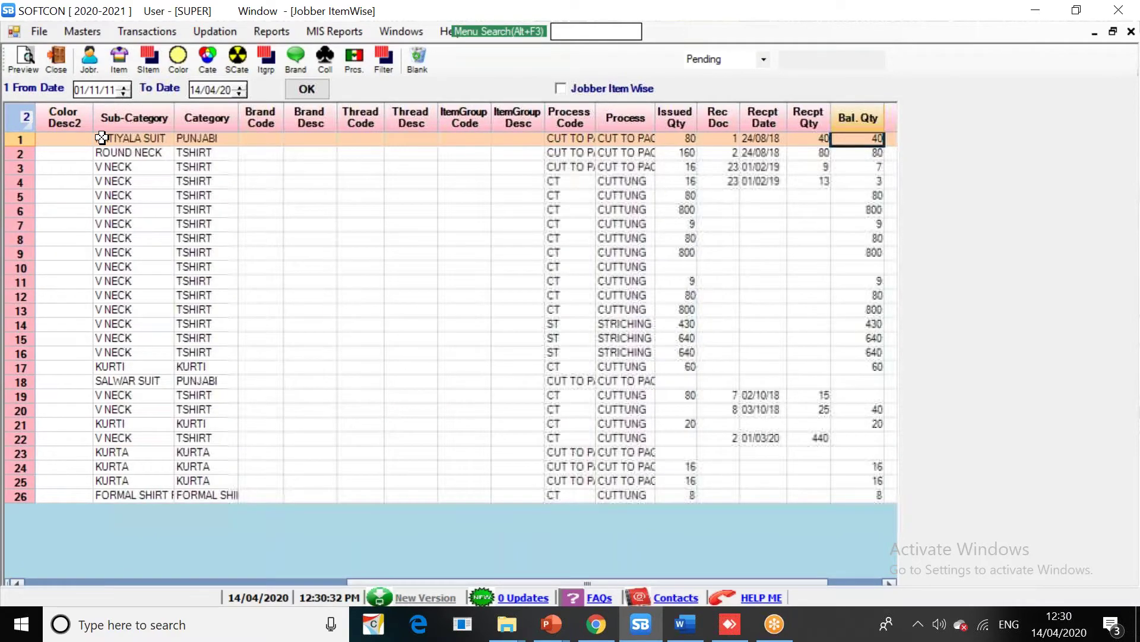
# Compare the first jobber entry's process, issued quantity, receipt document, date and quantity, and balance quantity
pyautogui.press('Left')
pyautogui.press('Left')
pyautogui.press('Right')
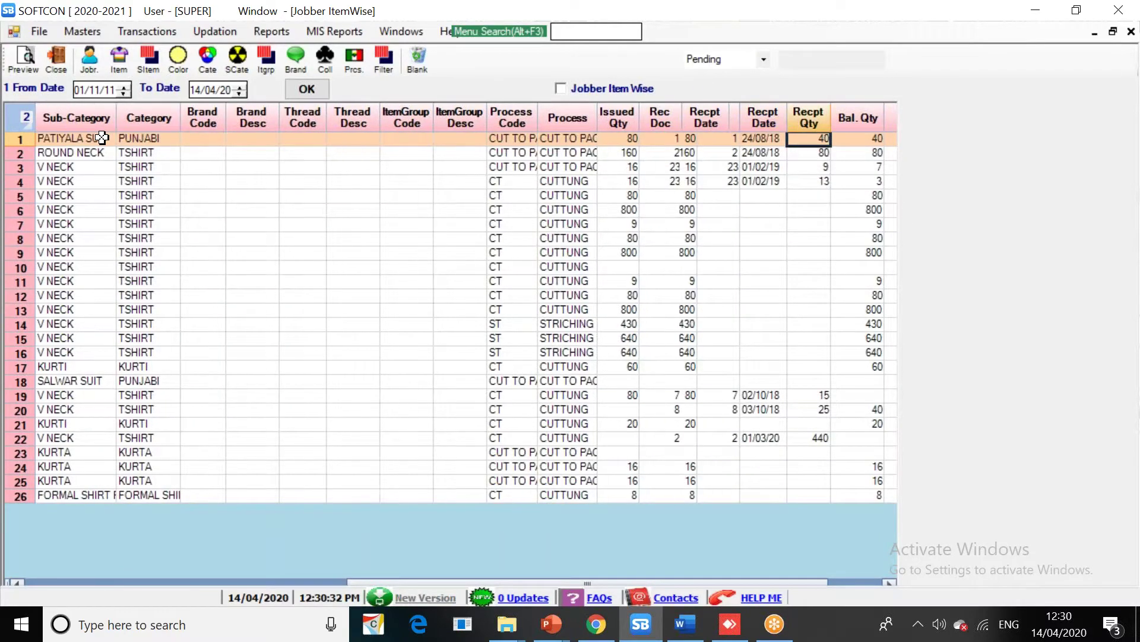
pyautogui.press('Right')
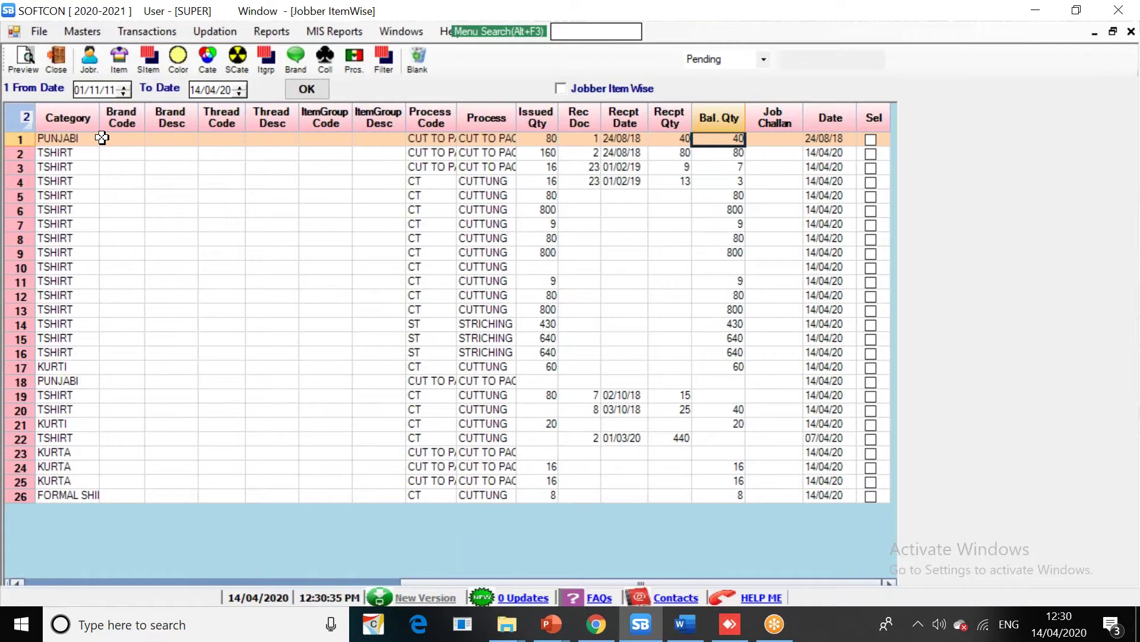
pyautogui.press('Left')
pyautogui.press('Left')
pyautogui.press('Left')
pyautogui.press('Right')
pyautogui.press('Right')
pyautogui.press('Right')
pyautogui.press('Right')
pyautogui.press('Left')
pyautogui.press('Left')
pyautogui.press('Left')
pyautogui.press('Left')
pyautogui.press('Left')
pyautogui.press('Left')
pyautogui.press('Left')
pyautogui.press('Right')
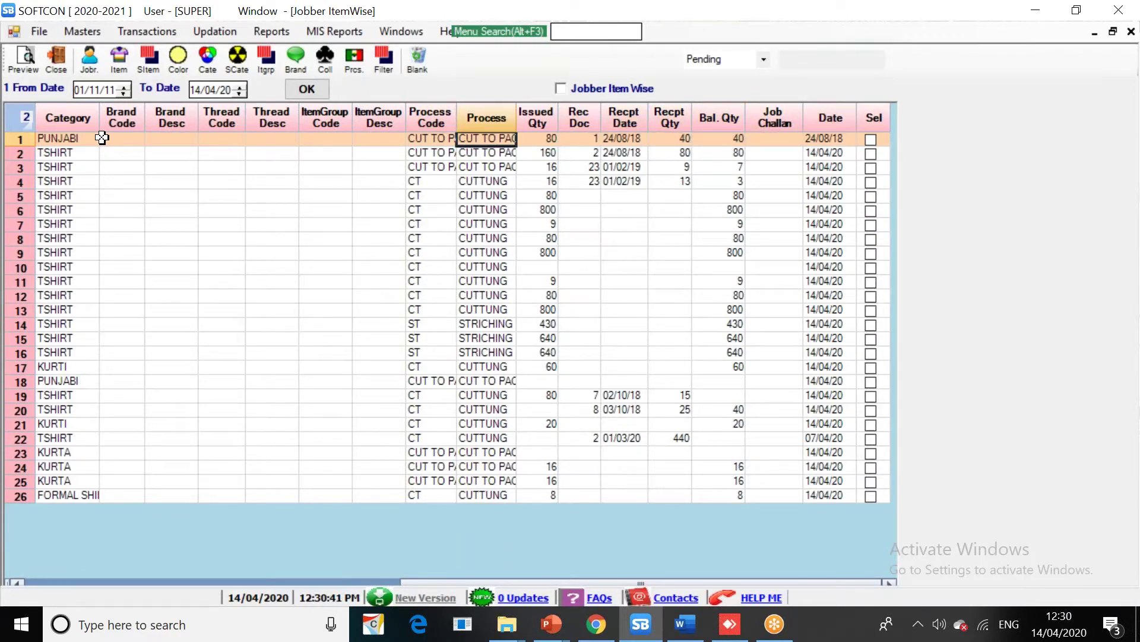
# Examine the first four jobber entries across all columns, from jobber name through the selection column
pyautogui.press('Down')
pyautogui.press('Down')
pyautogui.press('Down')
pyautogui.press('Home')
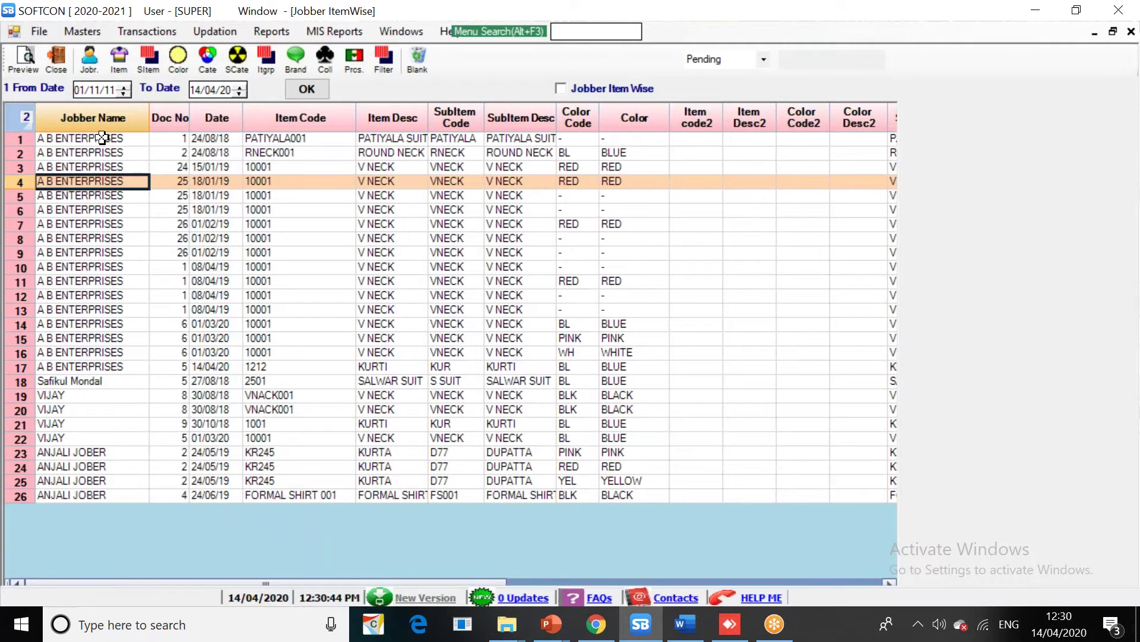
pyautogui.press('End')
pyautogui.press('Up')
pyautogui.press('Up')
pyautogui.press('Up')
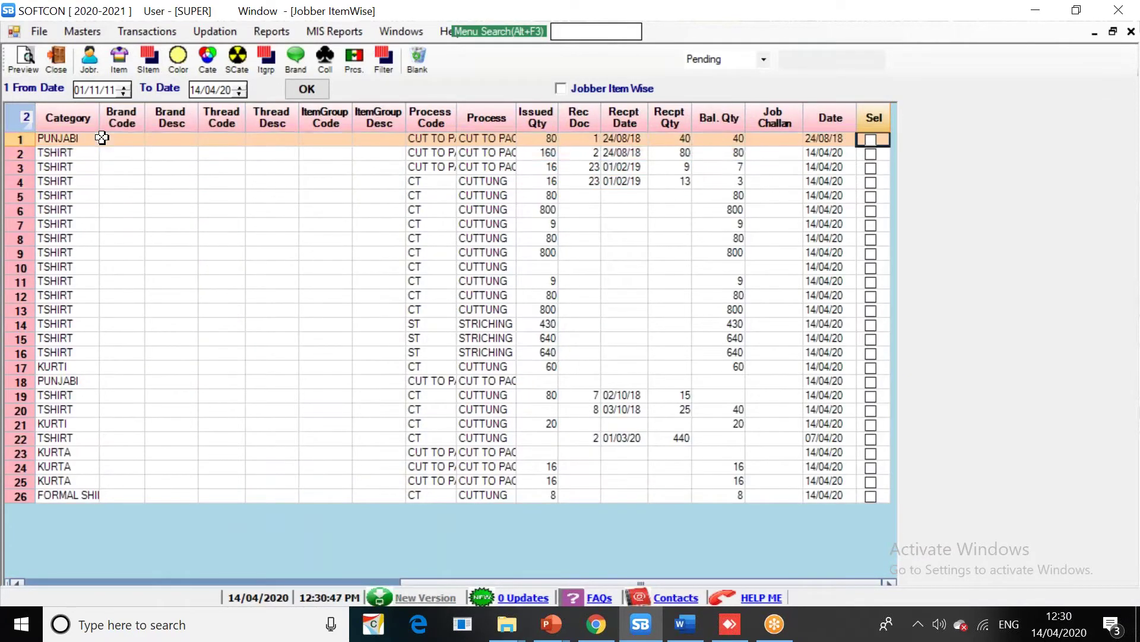
pyautogui.press('Home')
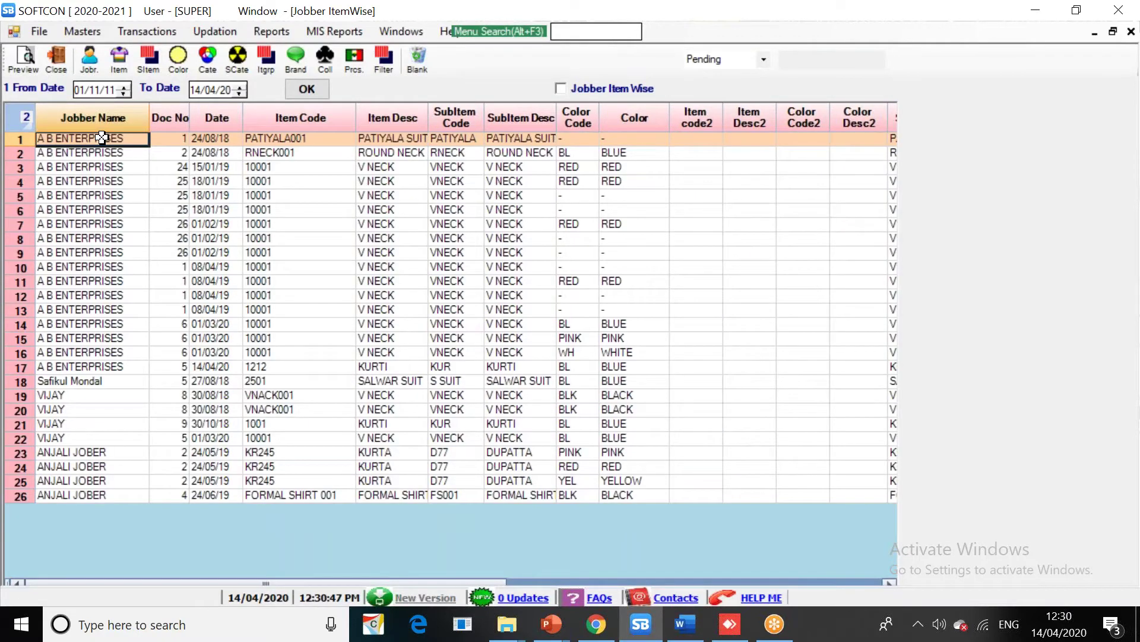
# Open the Pending Production Job Order Process Excess Qty Report and run it from 01/01/01 to 14/04/20
pyautogui.click(359, 34)
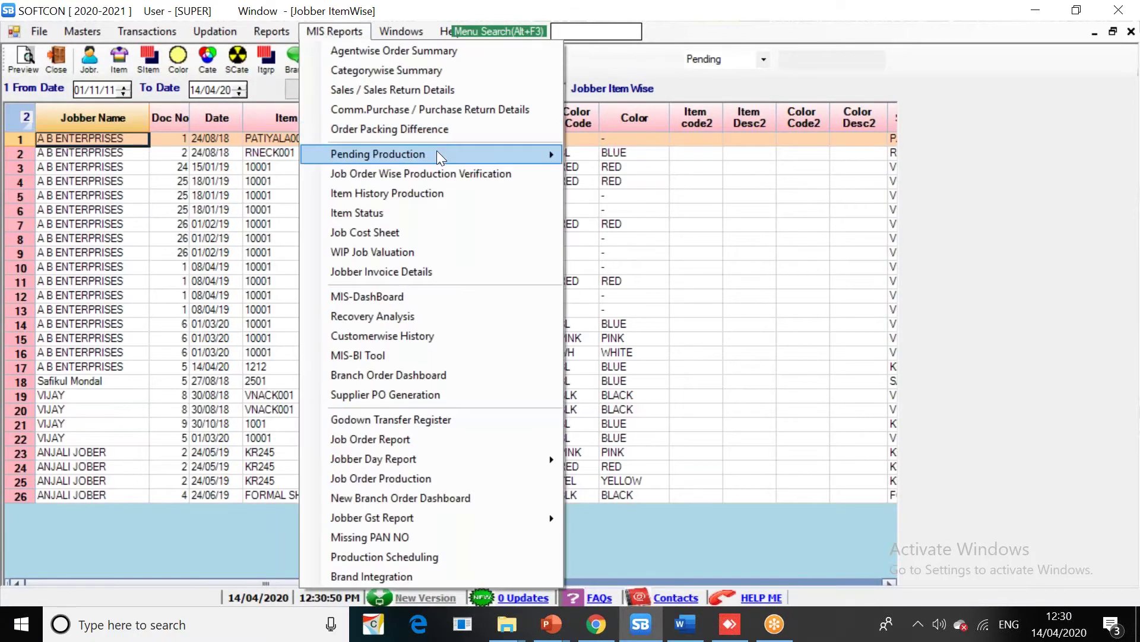
pyautogui.moveTo(438, 156)
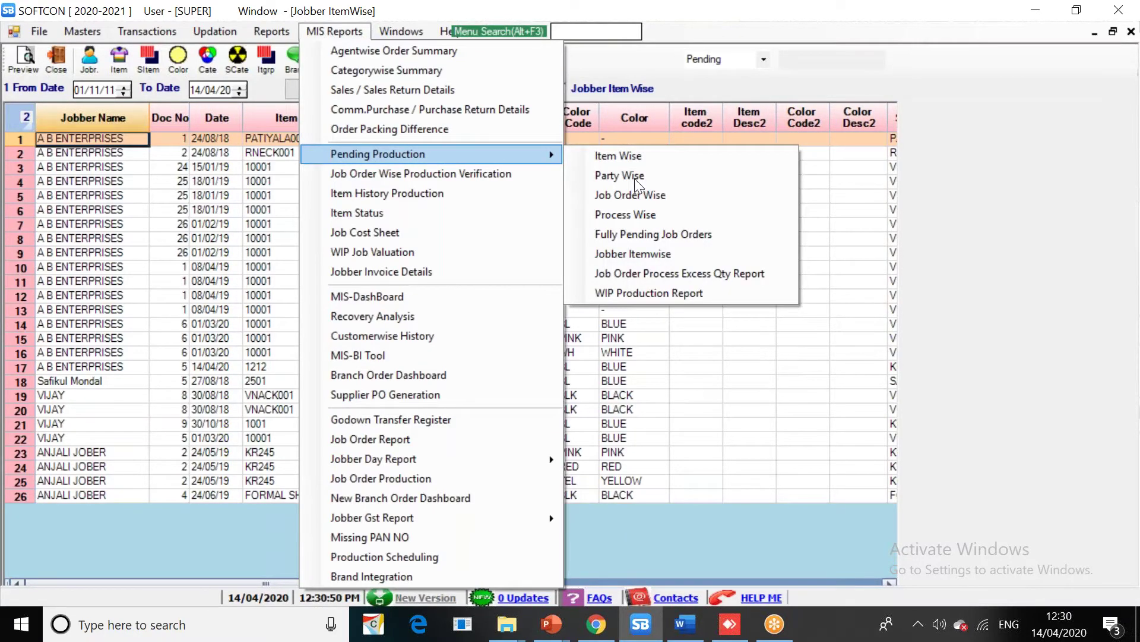
pyautogui.click(632, 274)
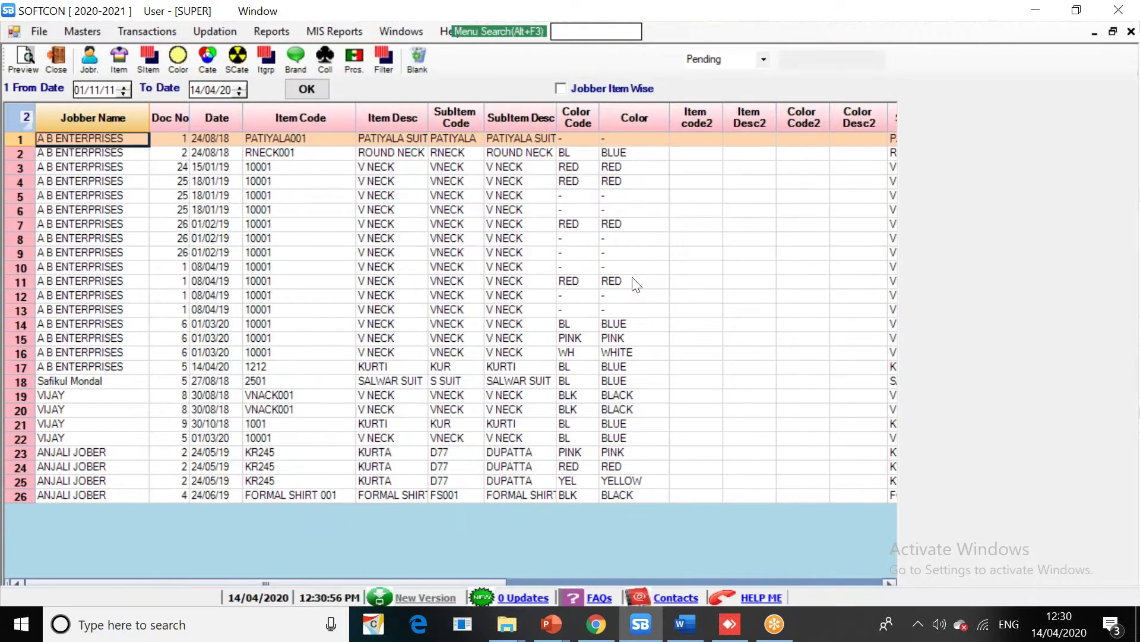
pyautogui.click(347, 33)
pyautogui.moveTo(481, 158)
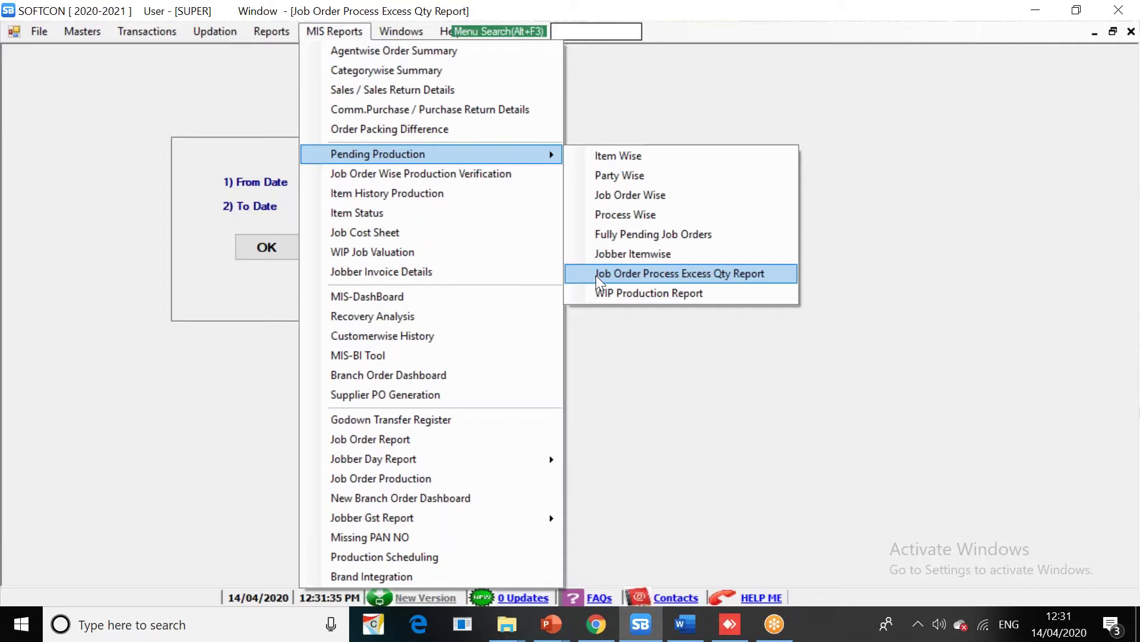
pyautogui.click(596, 275)
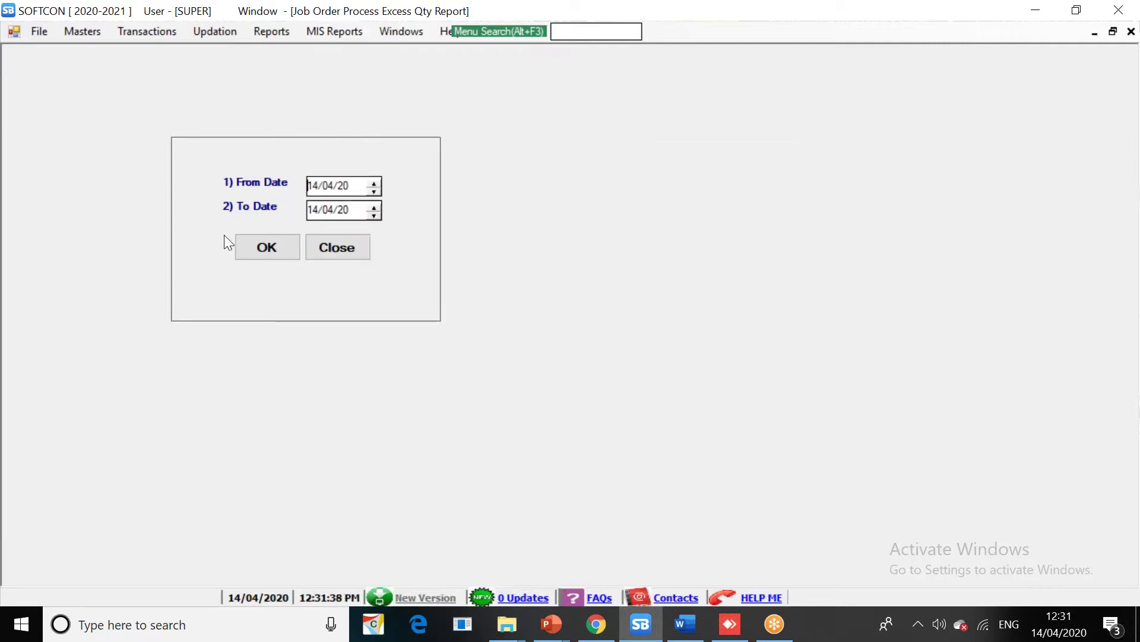
pyautogui.write('01/01/01')
pyautogui.click(270, 248)
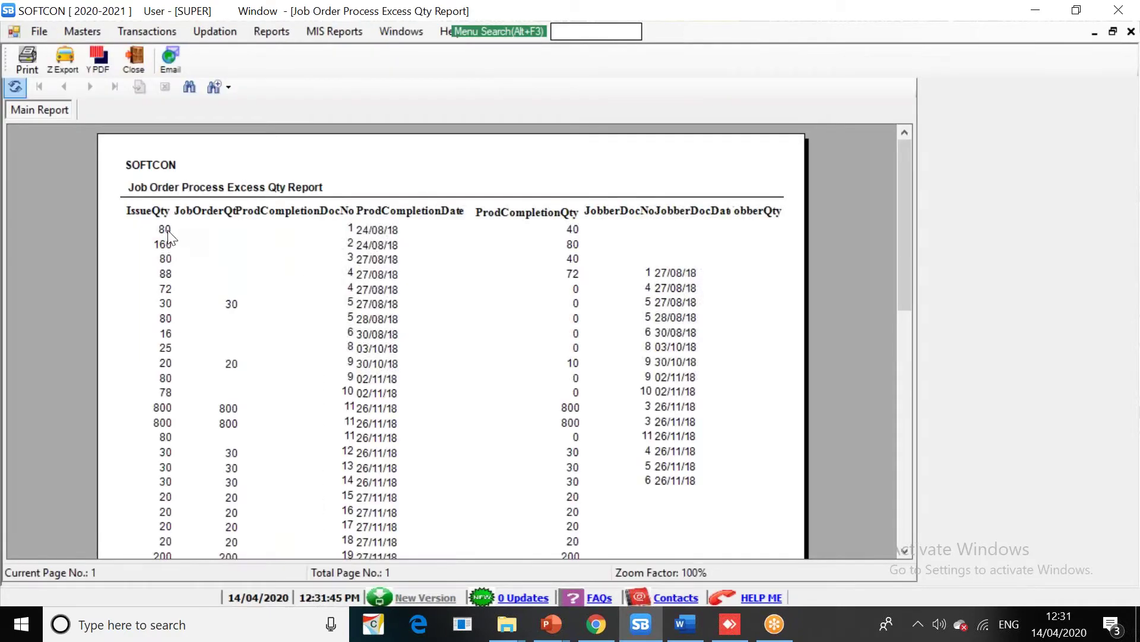
# Compare the first line's issue quantity with its production completion quantity in the report
pyautogui.click(168, 232)
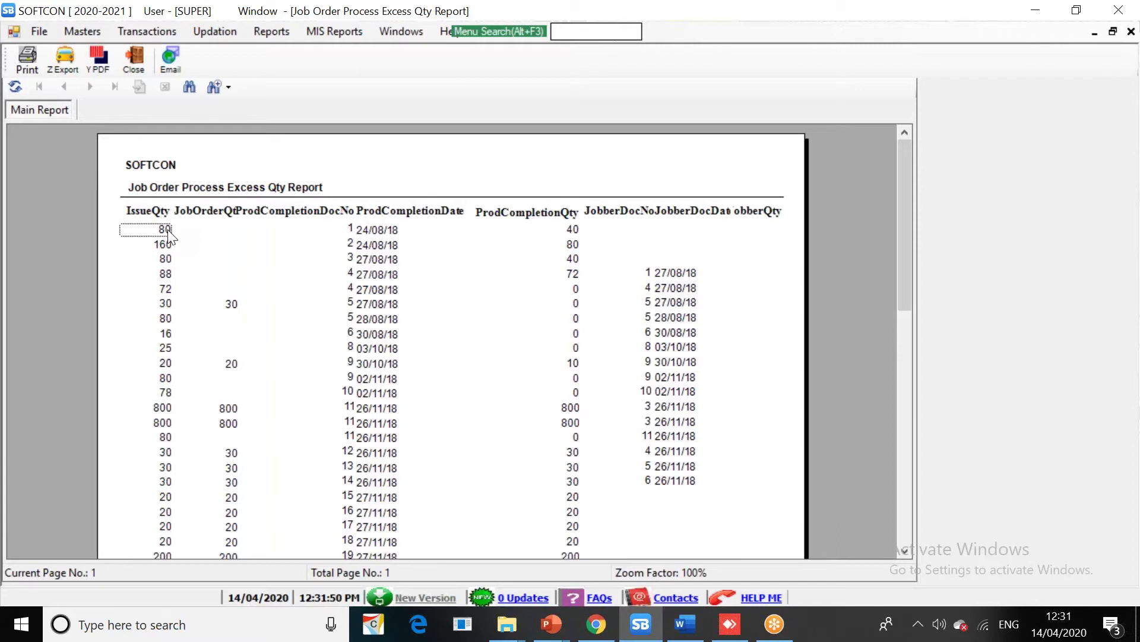
pyautogui.click(544, 232)
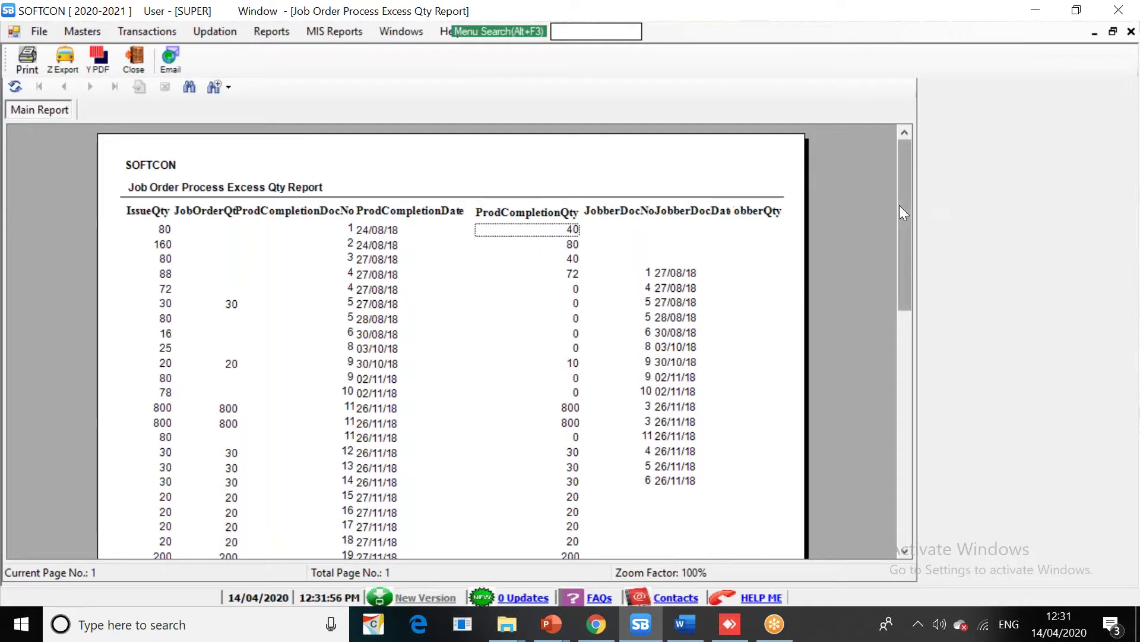
pyautogui.moveTo(900, 205)
pyautogui.mouseDown()
pyautogui.moveTo(896, 316)
pyautogui.moveTo(896, 219)
pyautogui.mouseUp()
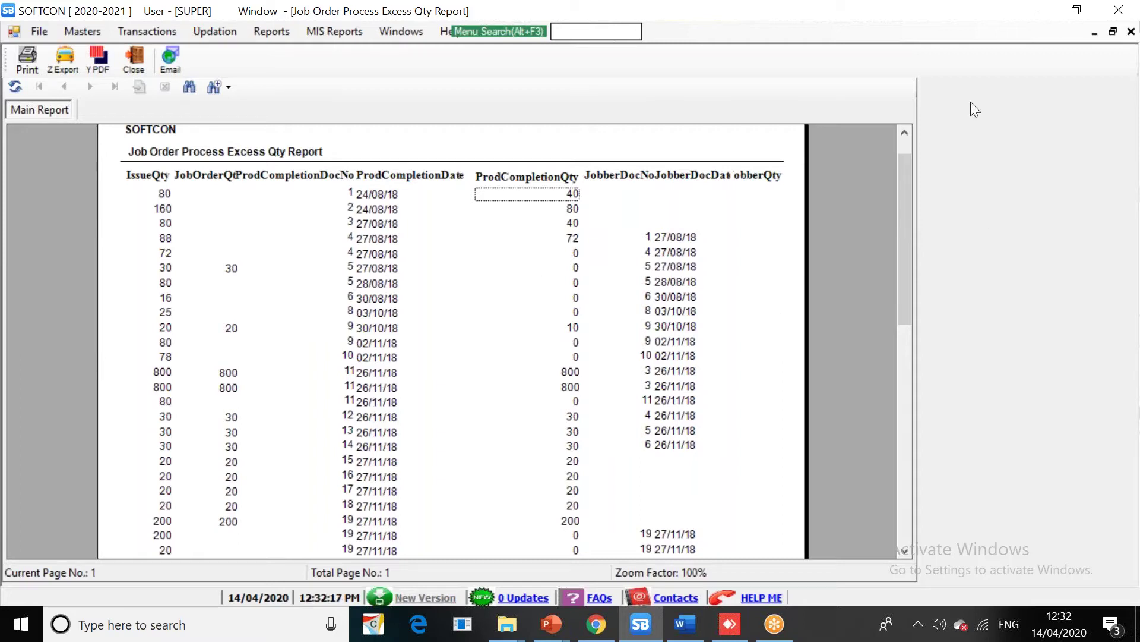
# Review the report's issue, job order, production completion and jobber quantity columns, and close the report
pyautogui.click(754, 177)
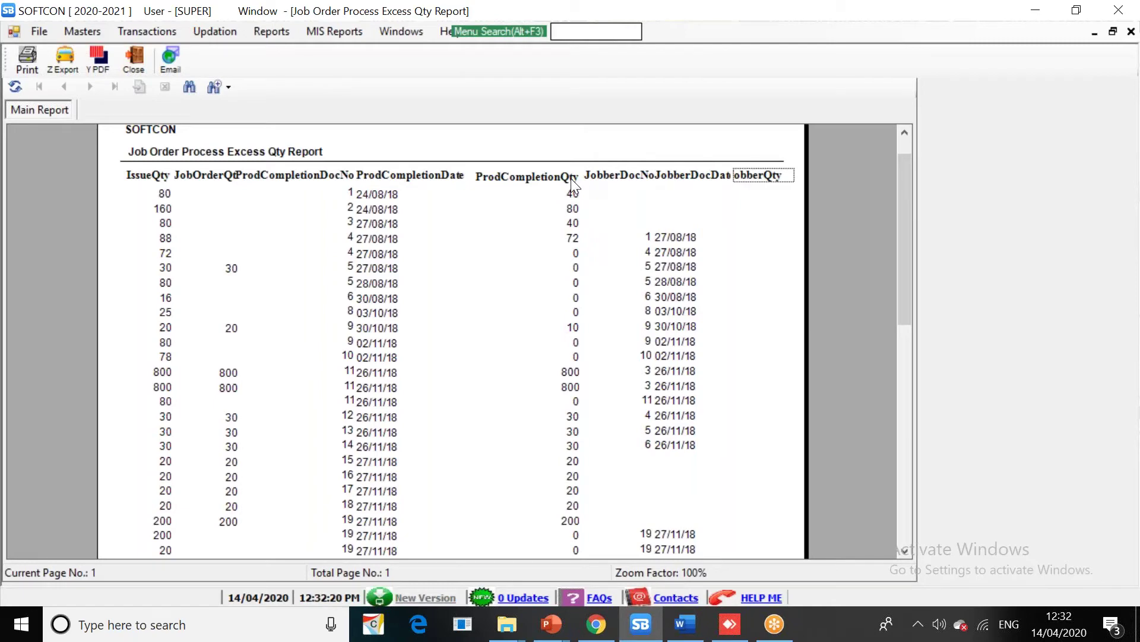
pyautogui.click(166, 179)
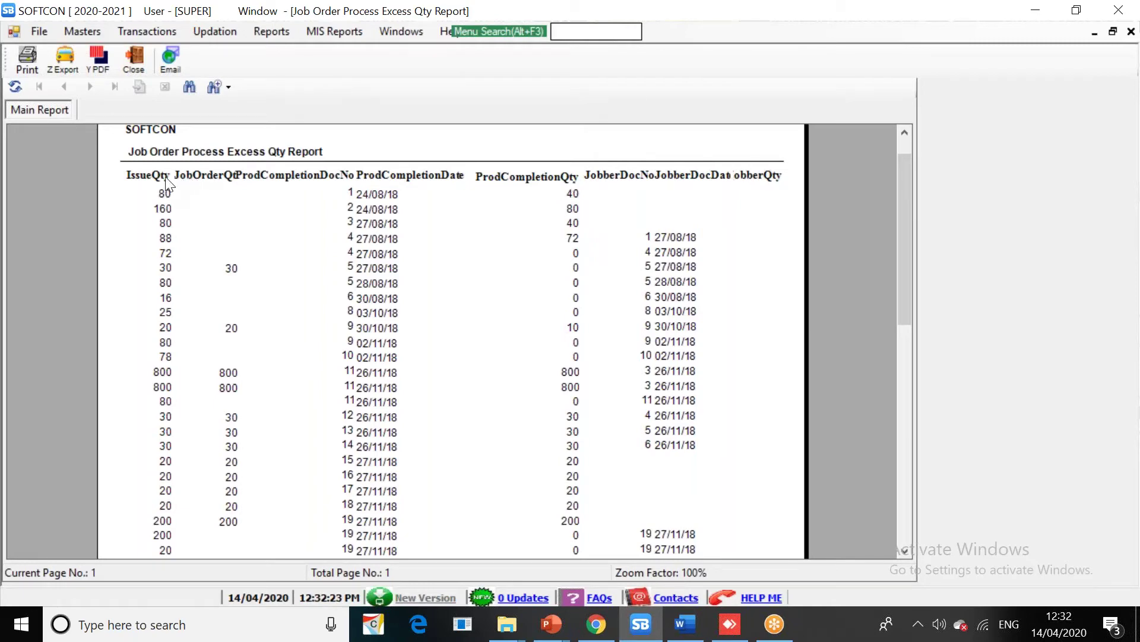
pyautogui.click(202, 181)
pyautogui.click(267, 179)
pyautogui.click(403, 177)
pyautogui.click(513, 202)
pyautogui.hotkey('alt', 'c')
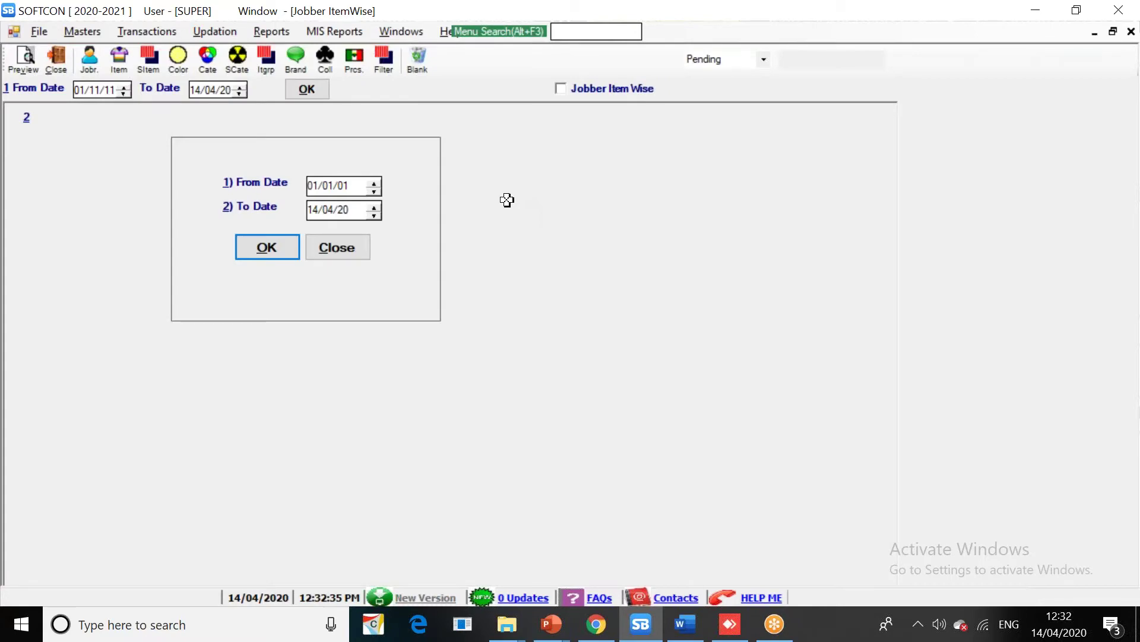
pyautogui.press('Return')
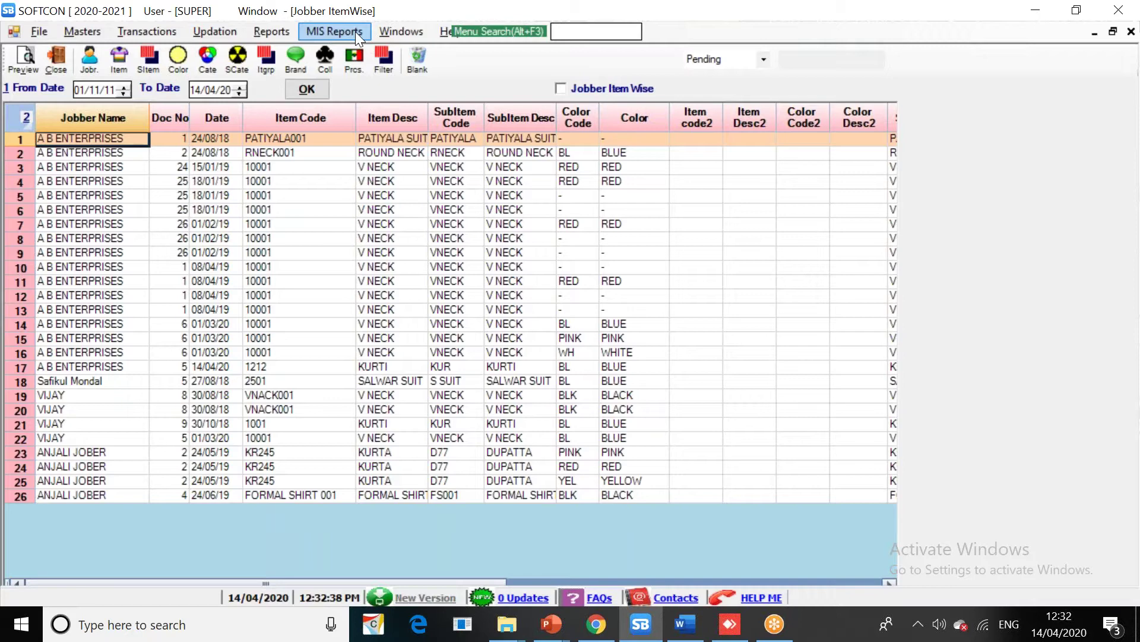
# Open the Pending Production WIP Production Report and load its entries as on 14/04/20
pyautogui.click(355, 31)
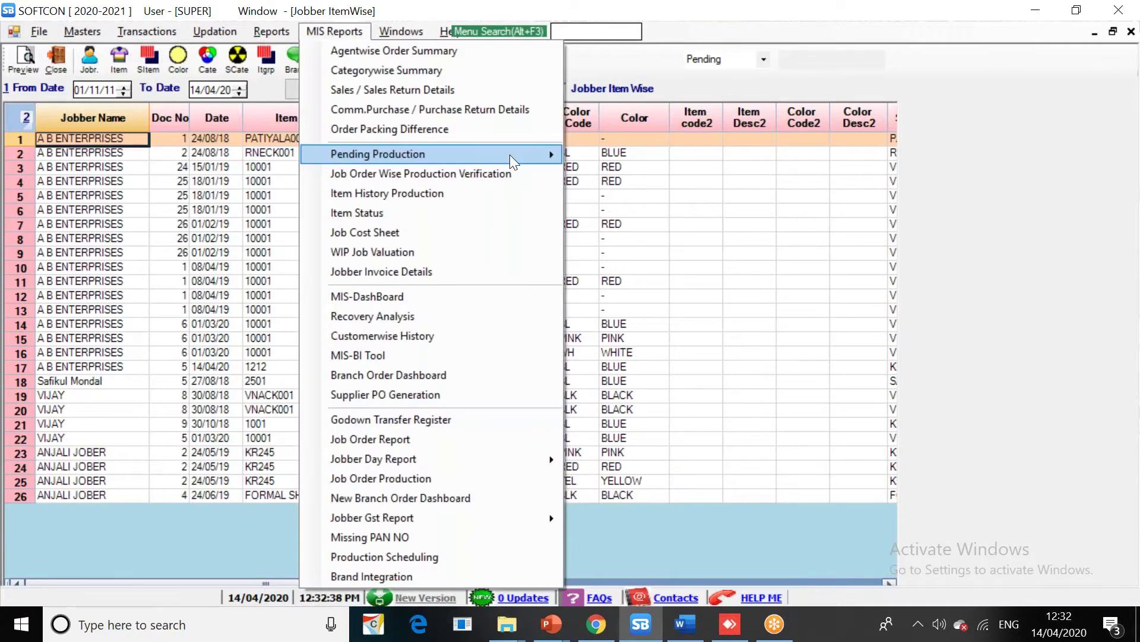
pyautogui.click(510, 155)
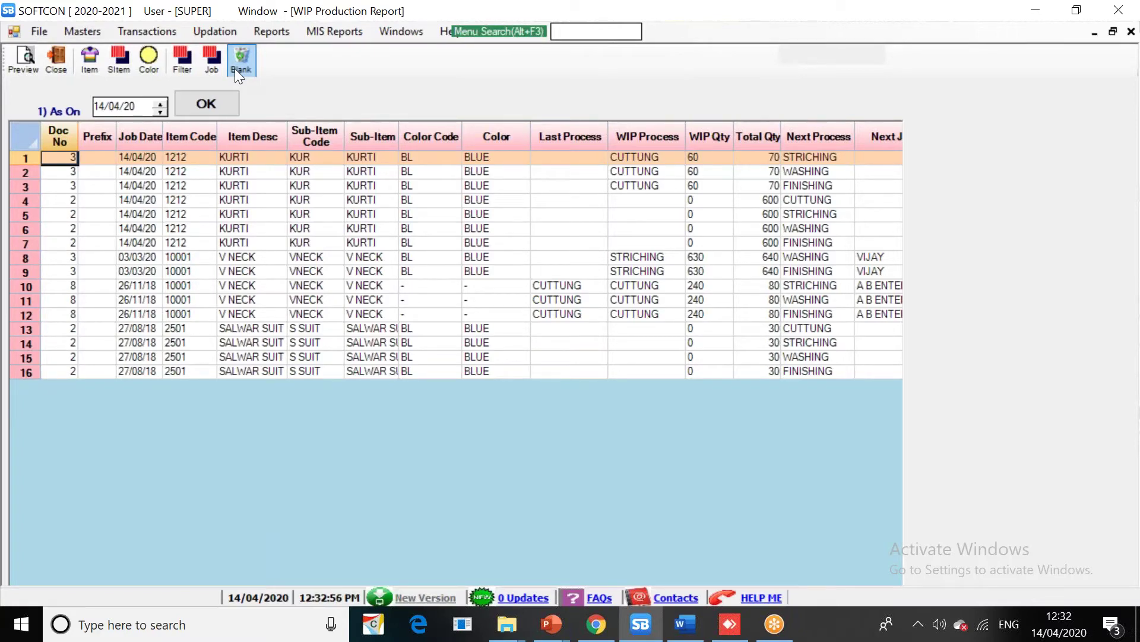
pyautogui.click(330, 30)
pyautogui.moveTo(447, 152)
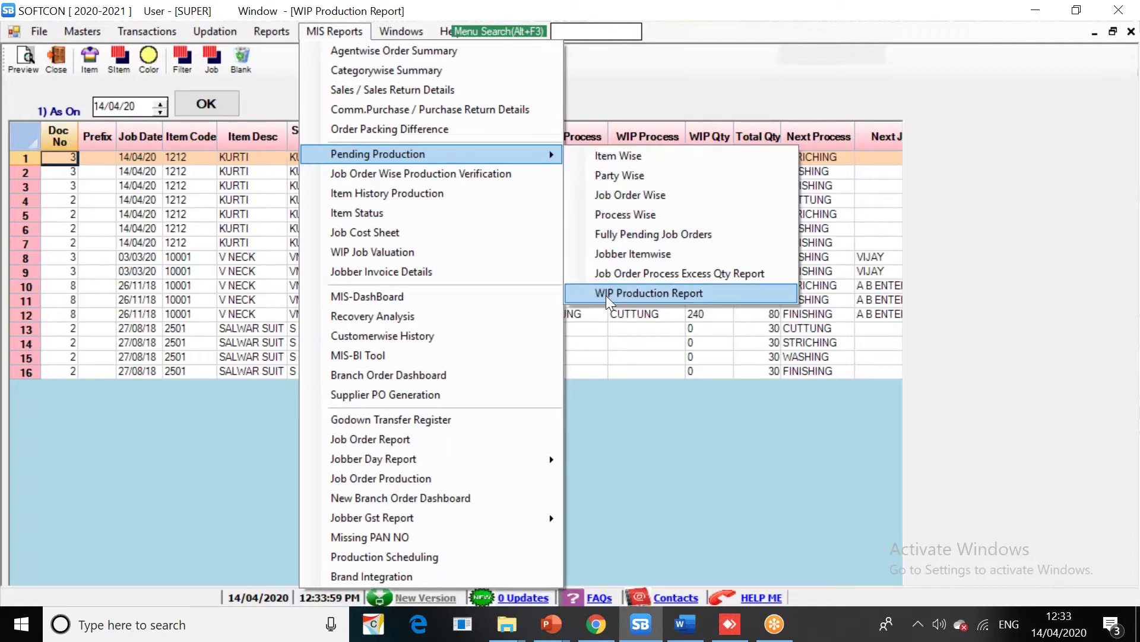
pyautogui.click(623, 292)
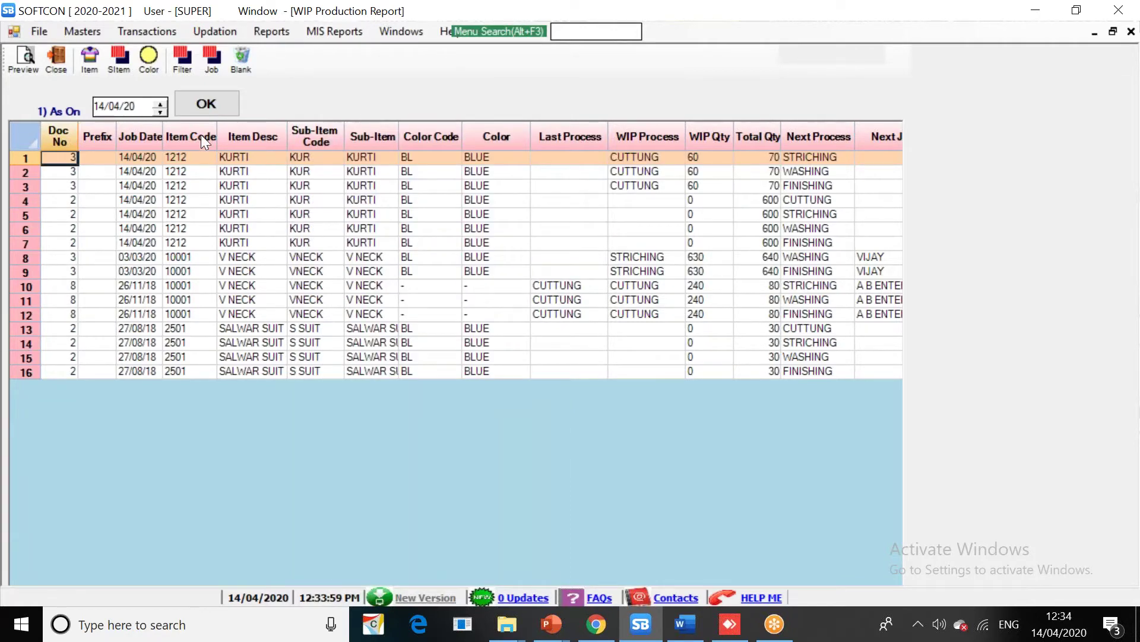
pyautogui.click(226, 110)
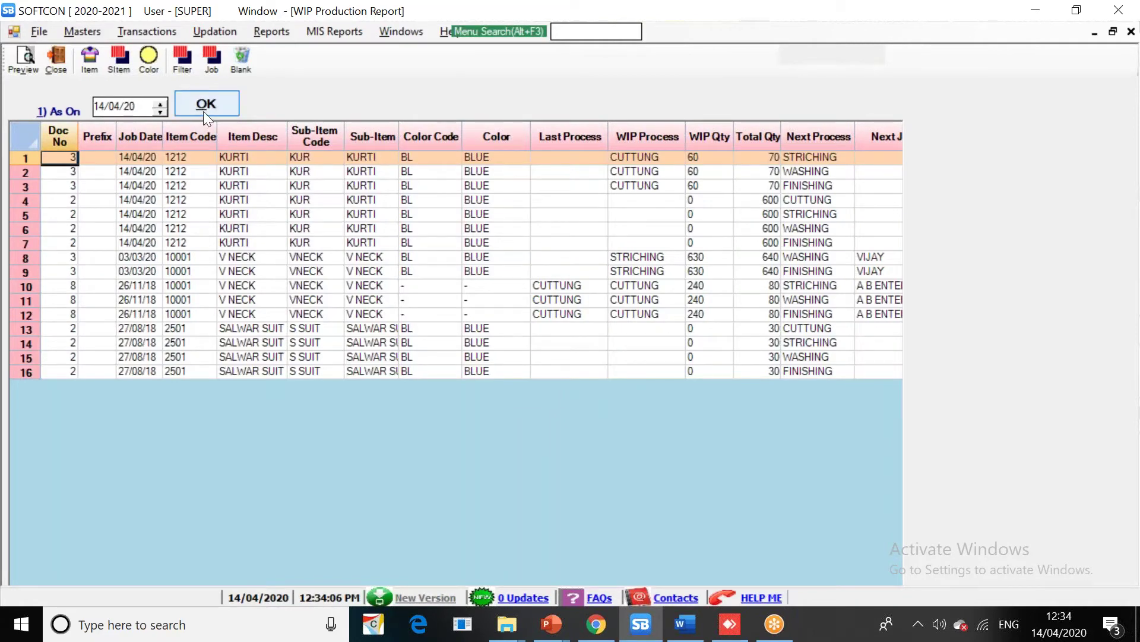
# Examine the first KURTI row's job date, item, sub-item, color and last process
pyautogui.click(120, 171)
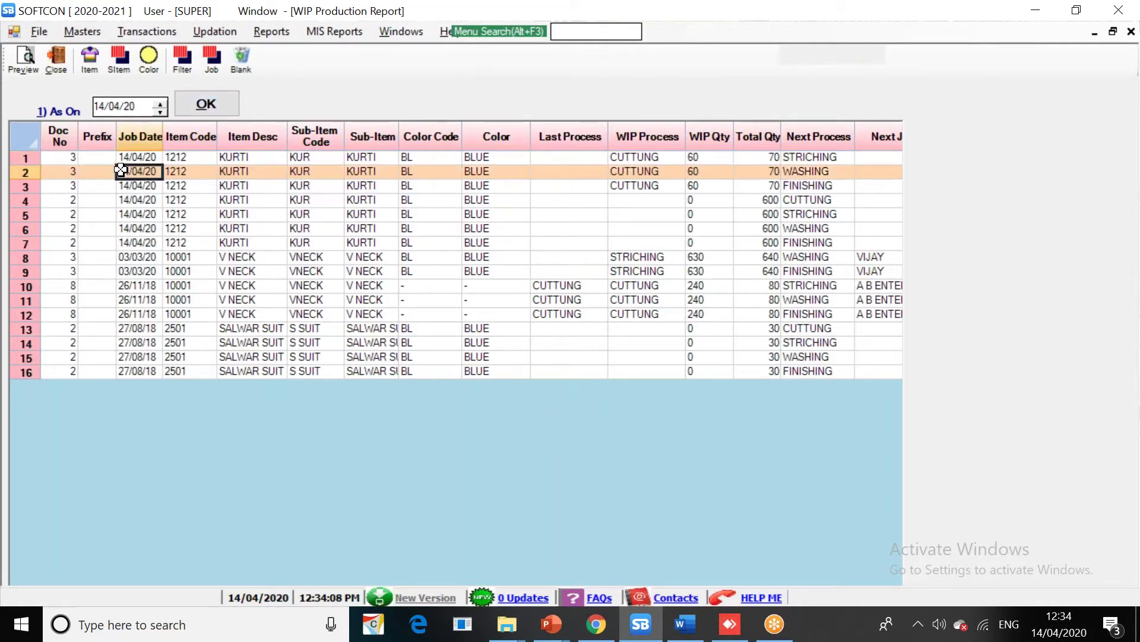
pyautogui.press('Up')
pyautogui.press('Right')
pyautogui.press('Right')
pyautogui.press('Right')
pyautogui.press('Right')
pyautogui.press('Right')
pyautogui.press('Right')
pyautogui.press('Right')
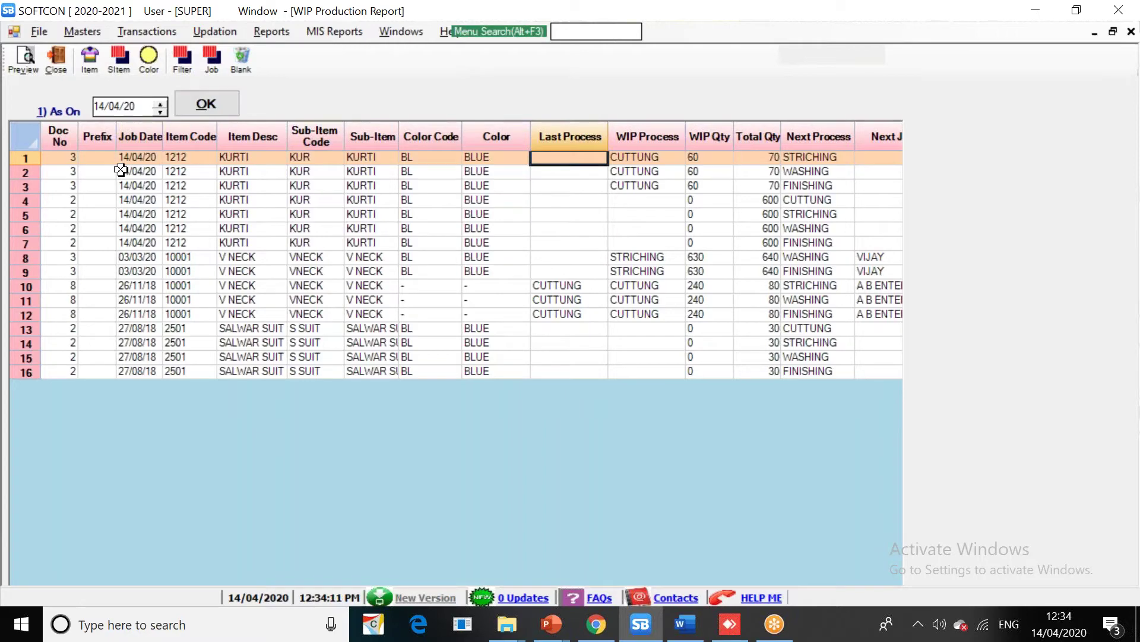
# Check the first KURTI row's WIP process, WIP quantity, total quantity, next process and next jobber
pyautogui.press('Left')
pyautogui.press('Left')
pyautogui.press('Left')
pyautogui.press('Right')
pyautogui.press('Right')
pyautogui.press('Right')
pyautogui.press('Right')
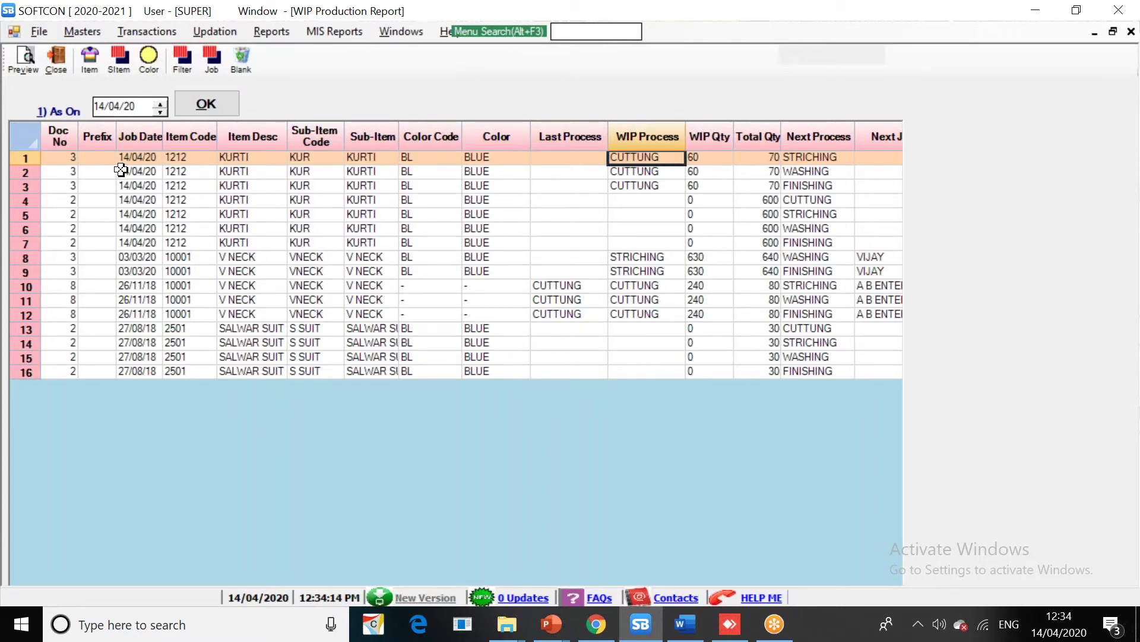
pyautogui.press('Right')
pyautogui.press('Right')
pyautogui.press('Right')
pyautogui.press('Right')
pyautogui.press('Left')
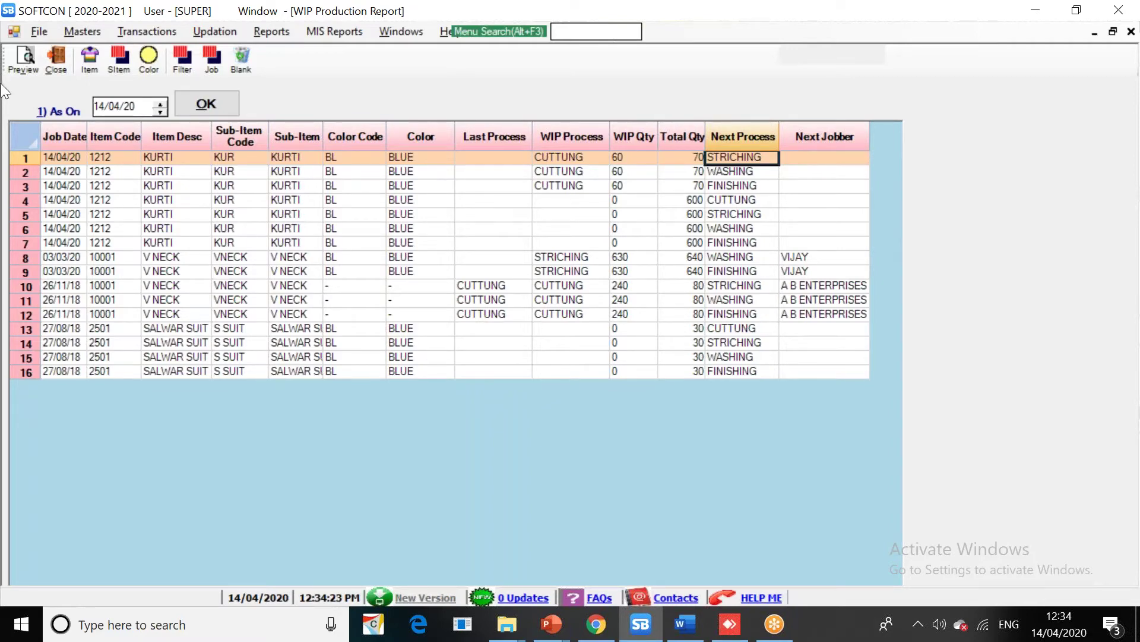
# Open the Job Order transaction and bring up DocNo 3 for the KURTI item
pyautogui.click(152, 36)
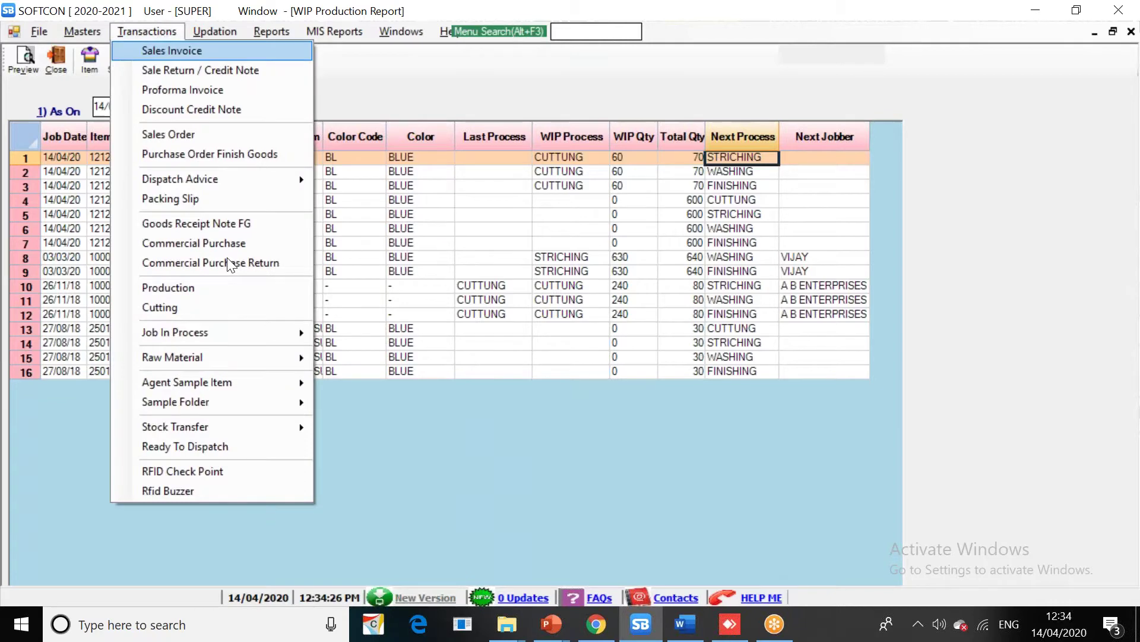
pyautogui.moveTo(281, 331)
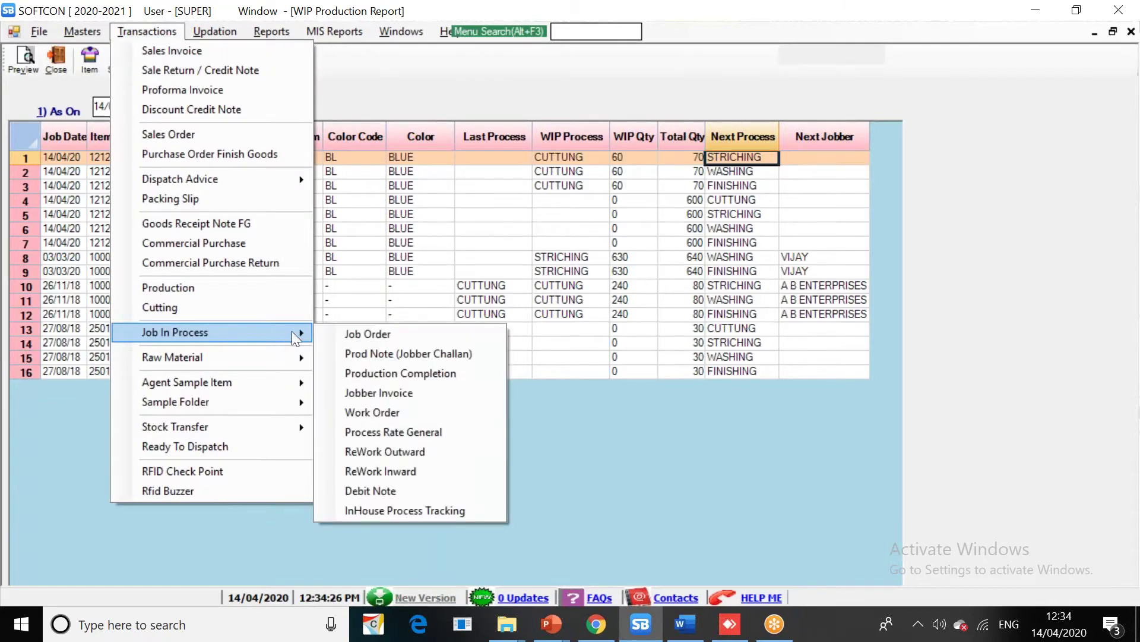
pyautogui.click(343, 334)
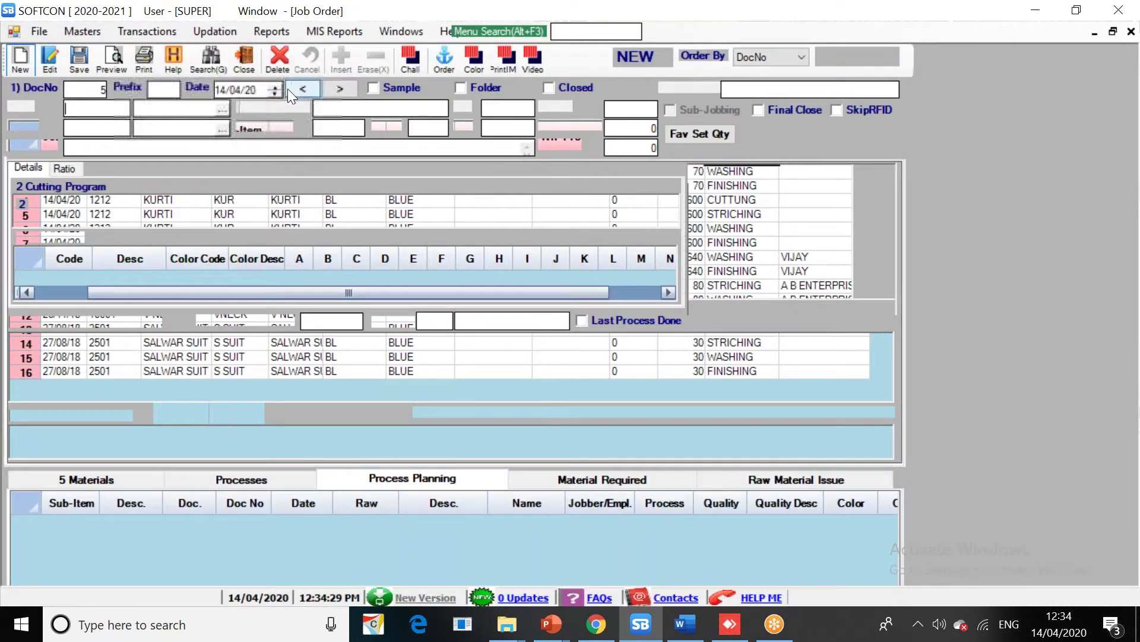
pyautogui.click(222, 471)
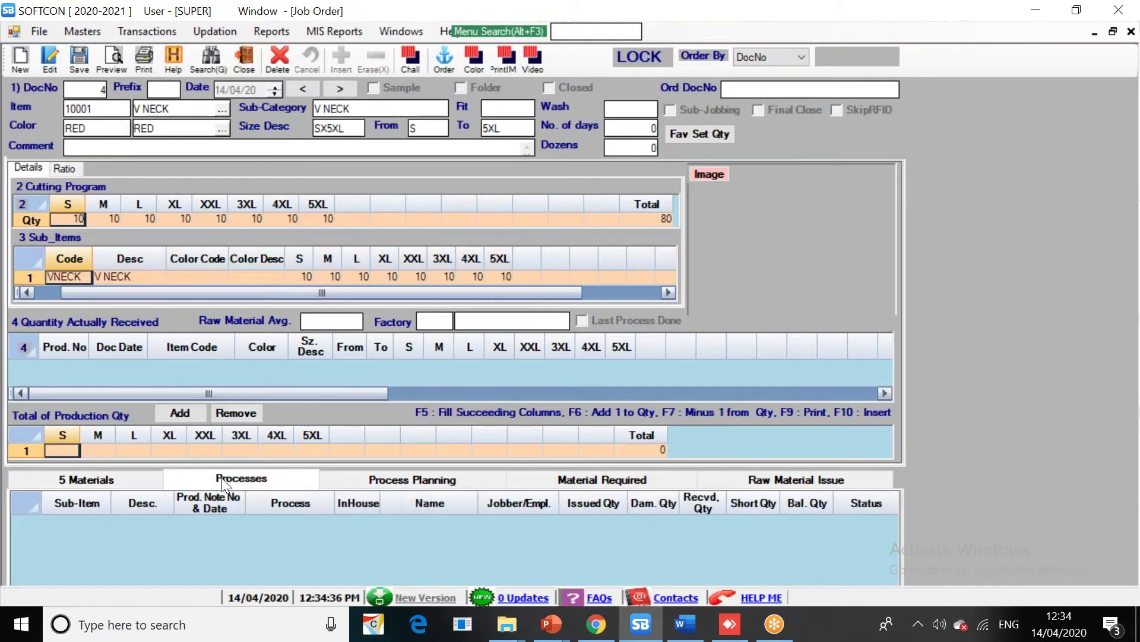
pyautogui.click(299, 95)
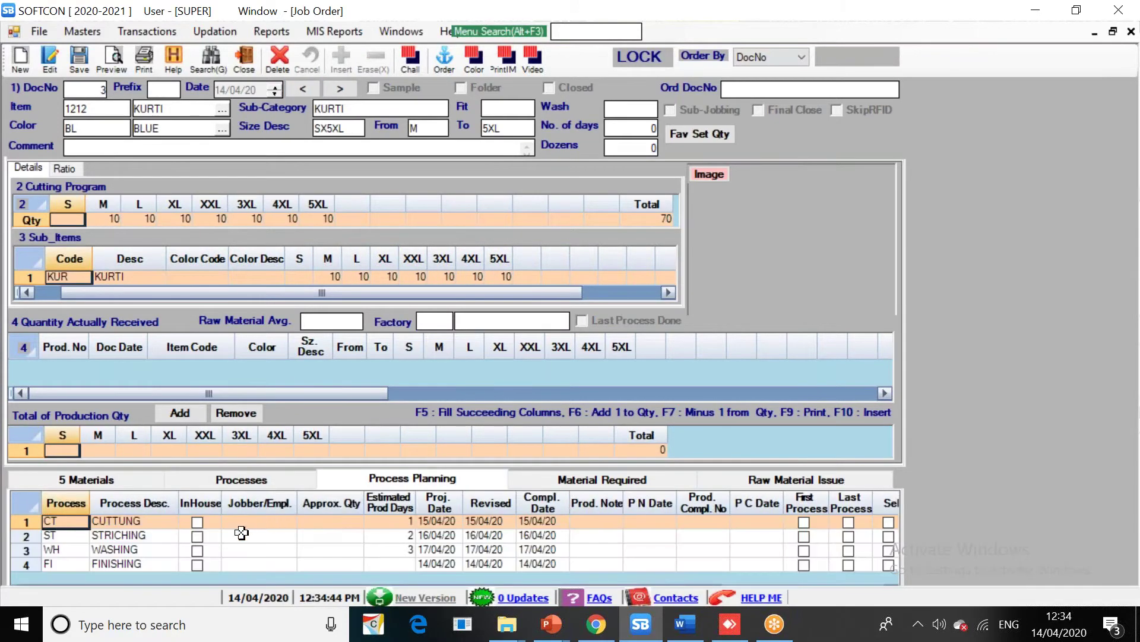
# Check the job order's planned processes, from CUTTUNG through STRICHING, WASHING and FINISHING, and its item code
pyautogui.click(231, 535)
pyautogui.click(139, 521)
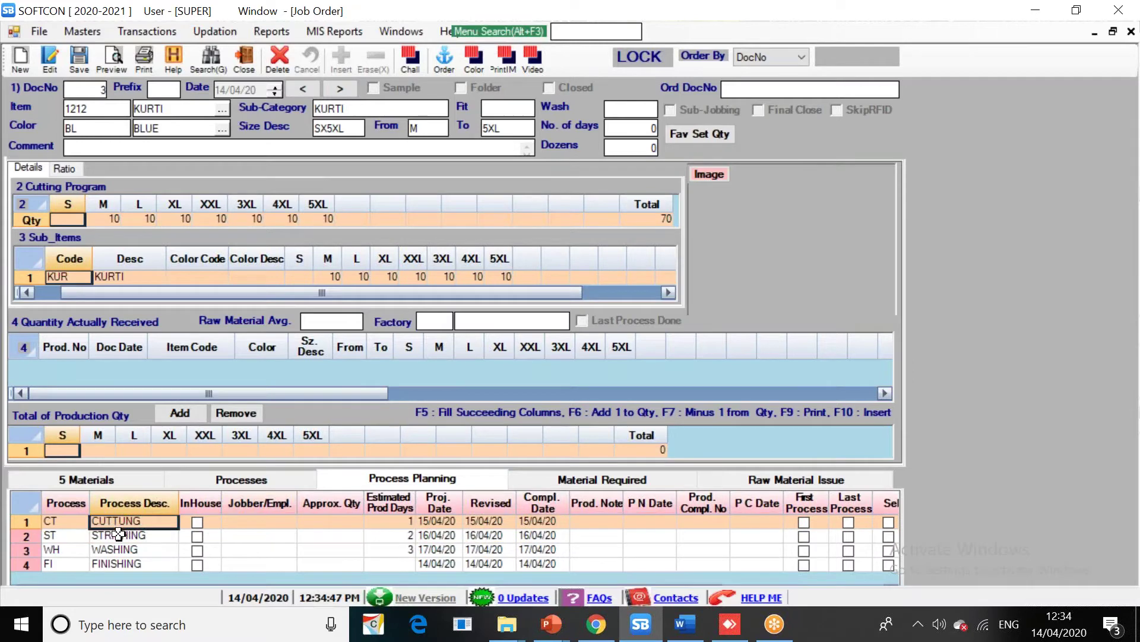
pyautogui.click(118, 535)
pyautogui.click(121, 551)
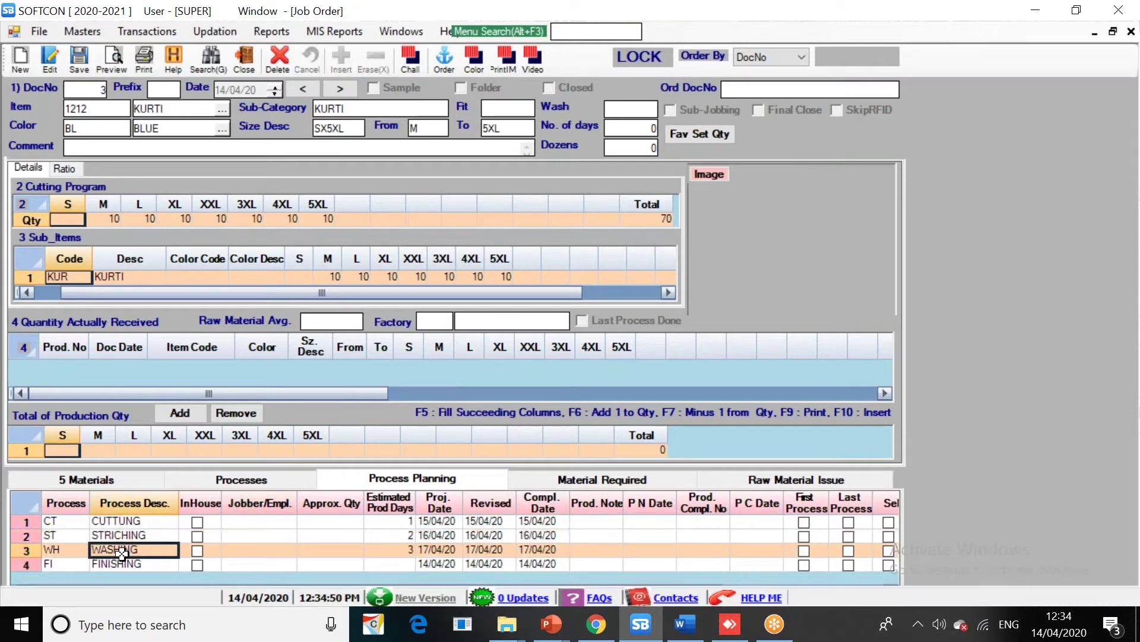
pyautogui.click(119, 564)
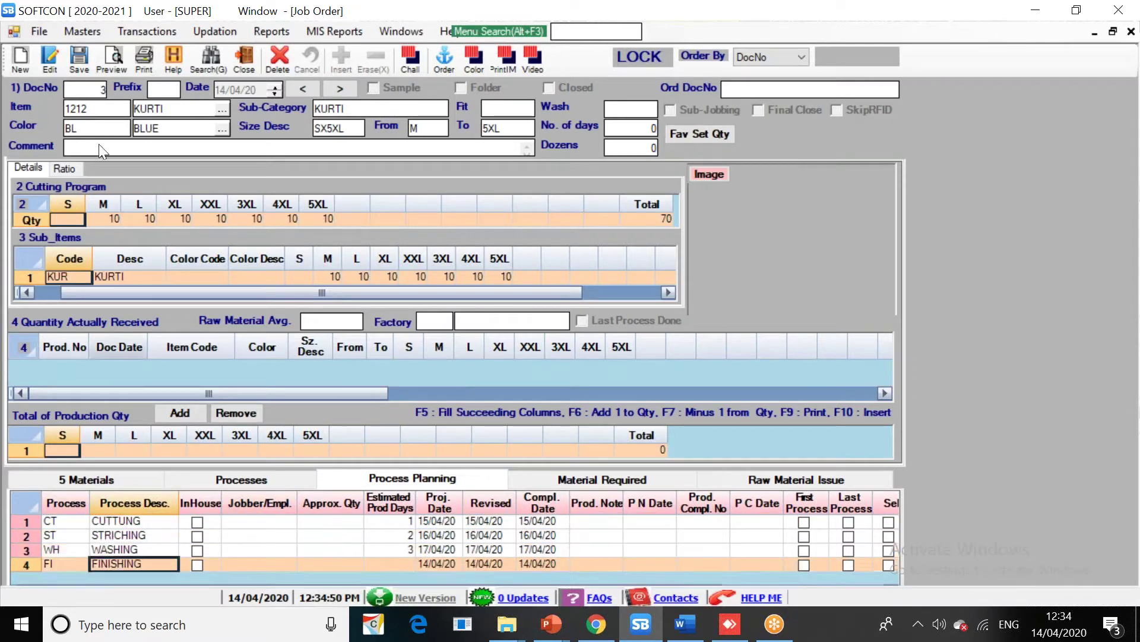
pyautogui.click(96, 111)
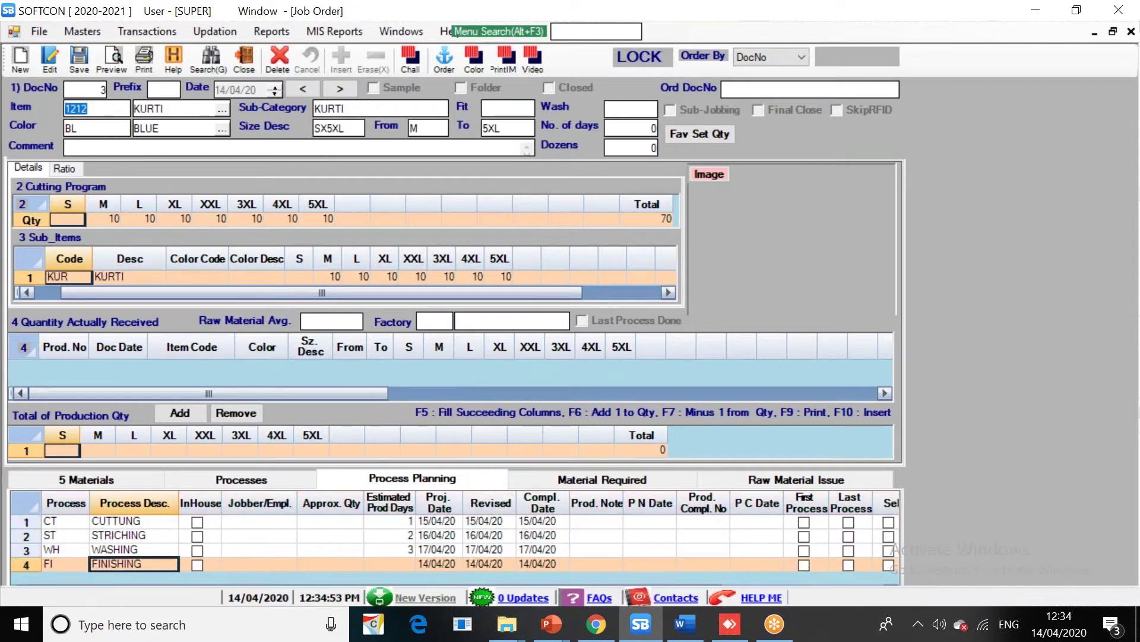
# Switch back from the Job Order window to the open WIP Production Report
pyautogui.click(421, 23)
pyautogui.click(429, 308)
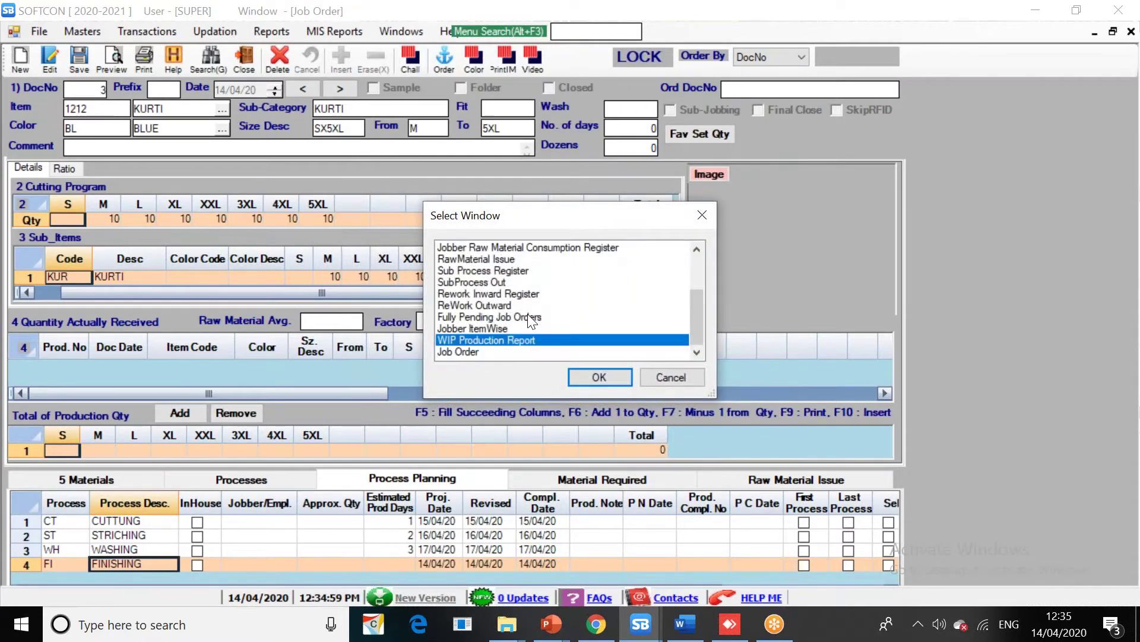
pyautogui.press('Return')
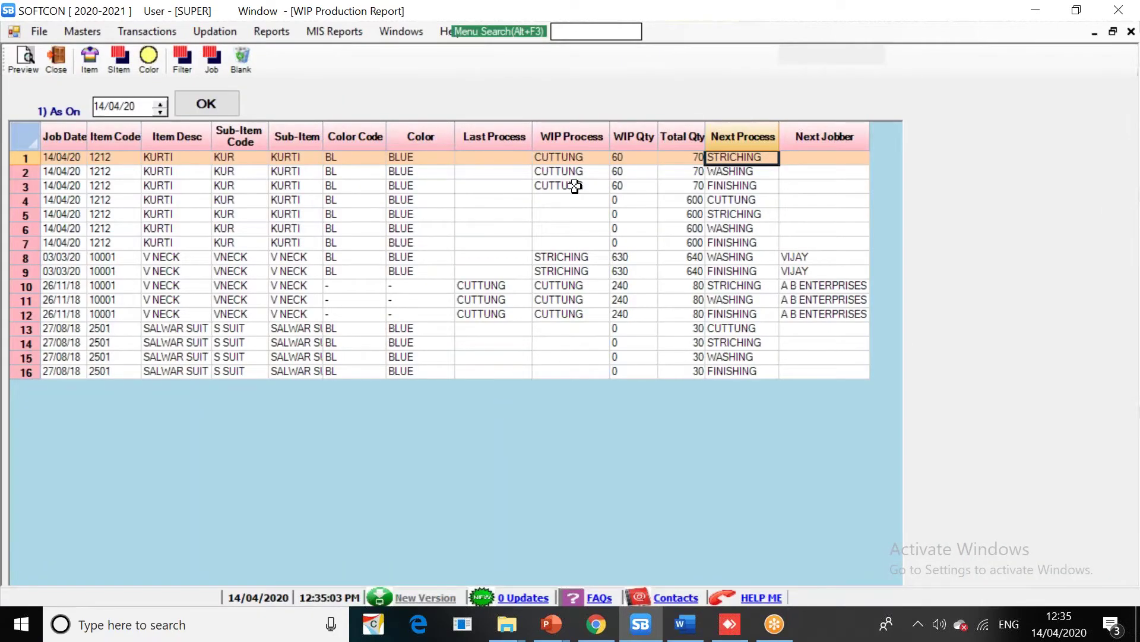
# Review the first KURTI row from its item details through WIP process, WIP quantity and next process
pyautogui.click(201, 151)
pyautogui.press('Right')
pyautogui.press('Right')
pyautogui.press('Right')
pyautogui.press('Right')
pyautogui.press('Right')
pyautogui.press('Right')
pyautogui.press('Right')
pyautogui.press('Right')
pyautogui.press('Right')
pyautogui.press('Right')
pyautogui.press('Right')
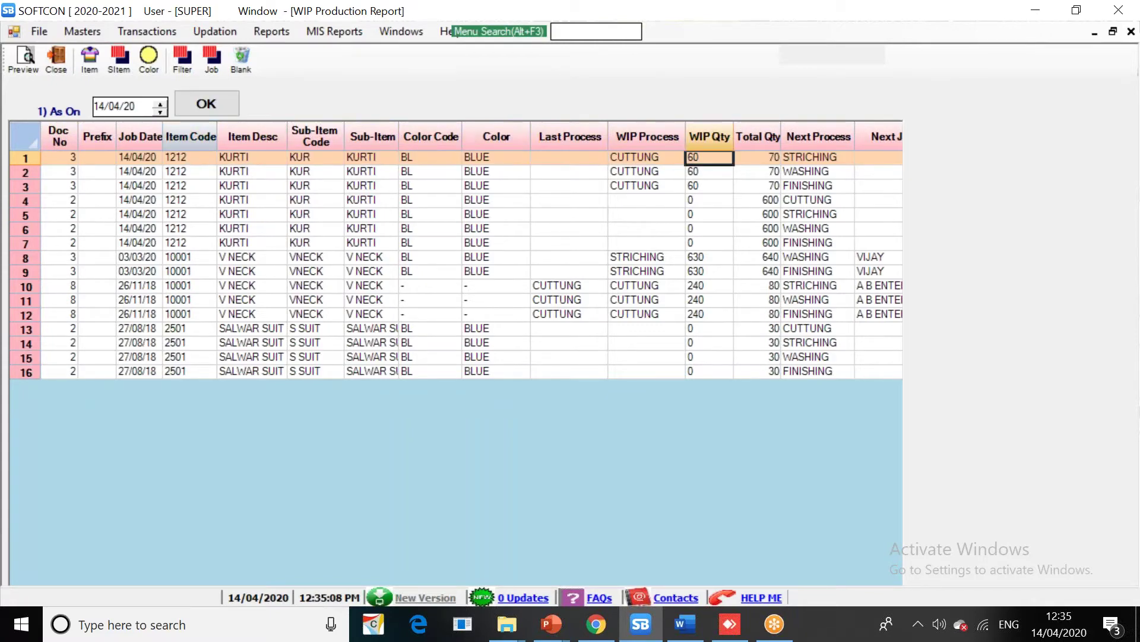
pyautogui.press('Left')
pyautogui.press('Left')
pyautogui.press('Left')
pyautogui.press('Left')
pyautogui.press('Left')
pyautogui.press('Left')
pyautogui.press('Left')
pyautogui.press('Left')
pyautogui.press('Left')
pyautogui.press('Left')
pyautogui.press('Left')
pyautogui.press('Left')
pyautogui.press('Left')
pyautogui.press('Left')
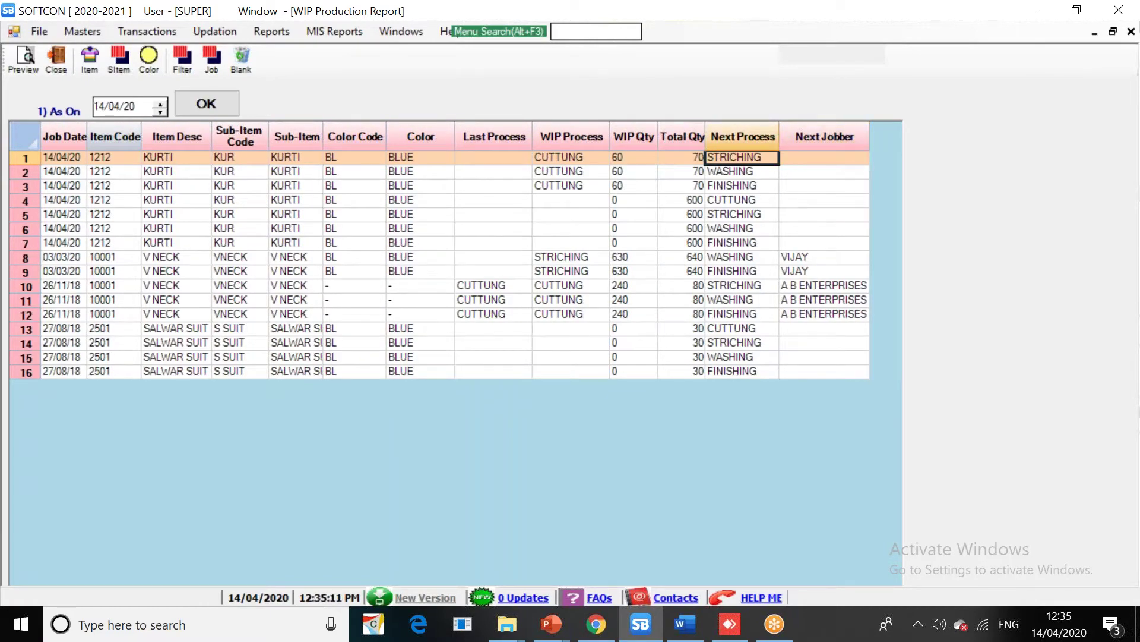
# Compare the first KURTI row's WIP quantity and total quantity with its next process
pyautogui.press('Right')
pyautogui.press('Right')
pyautogui.press('Right')
pyautogui.press('Right')
pyautogui.press('Right')
pyautogui.press('Right')
pyautogui.press('Right')
pyautogui.press('Right')
pyautogui.press('Right')
pyautogui.press('Right')
pyautogui.press('Right')
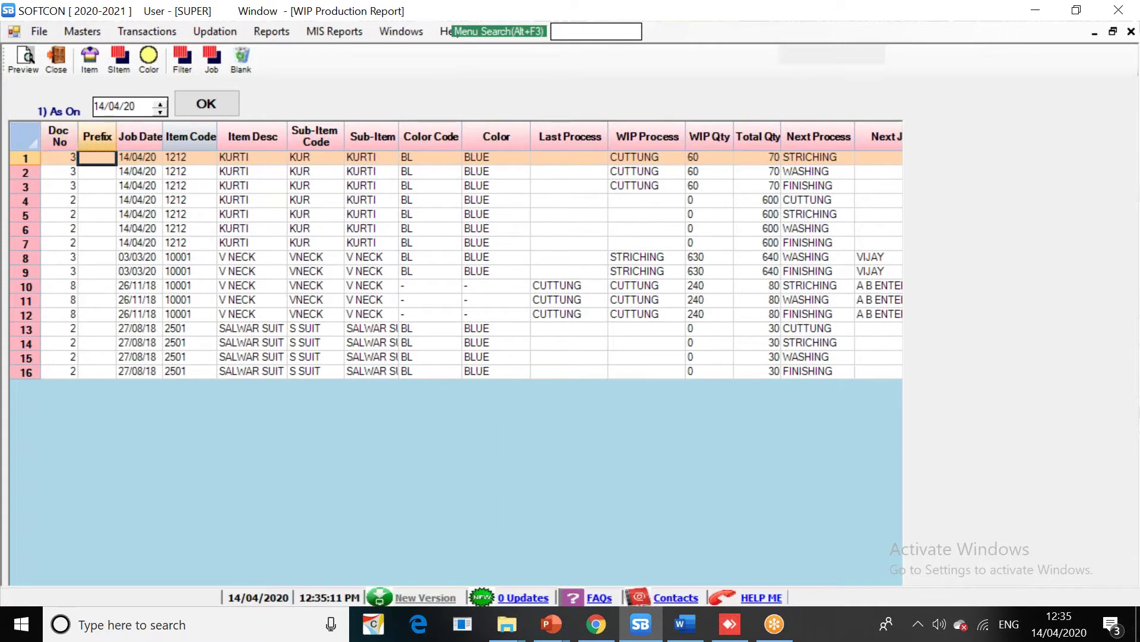
pyautogui.press('Right')
pyautogui.press('Right')
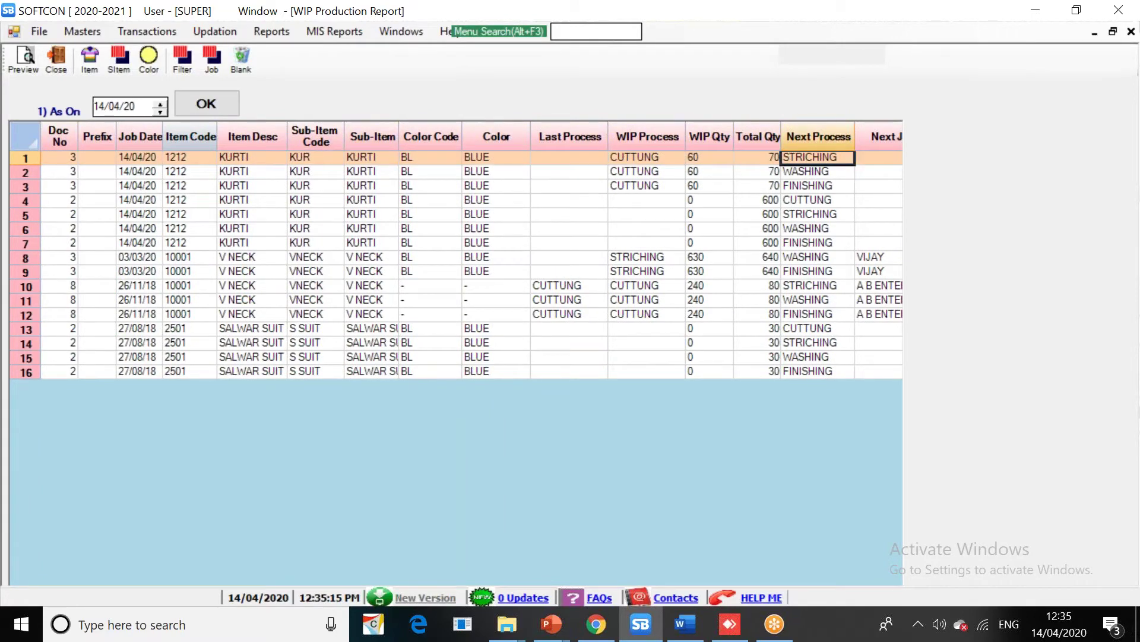
pyautogui.press('Right')
pyautogui.press('Left')
pyautogui.press('Left')
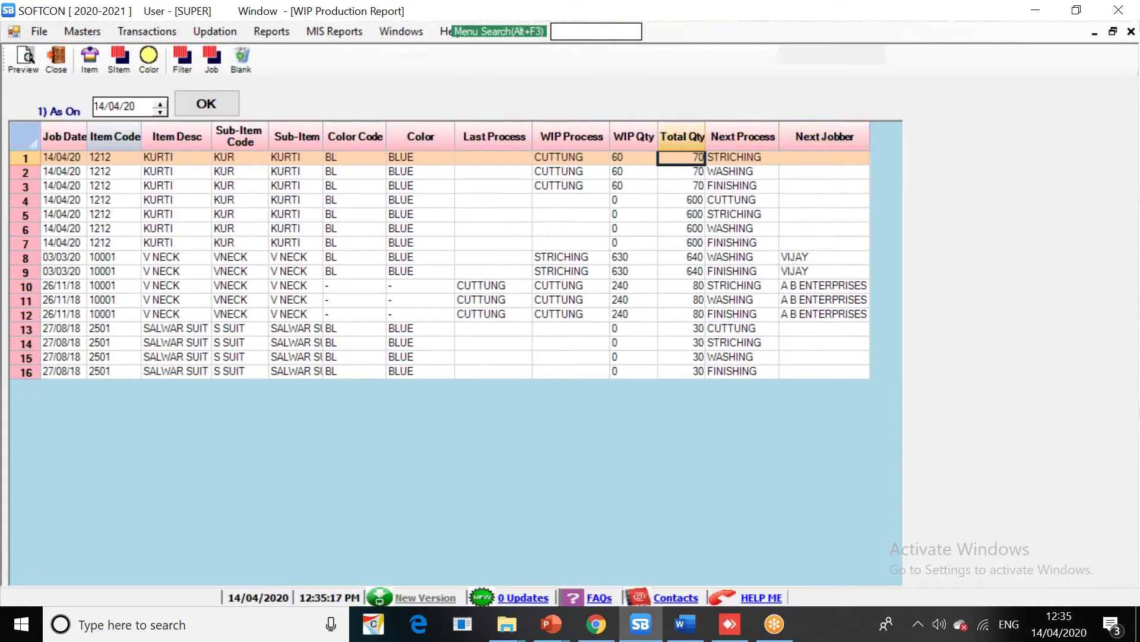
# Check the next processes listed for the first KURTI job's rows, along with their quantities and last process
pyautogui.press('Right')
pyautogui.press('Down')
pyautogui.press('Down')
pyautogui.press('Down')
pyautogui.press('Left')
pyautogui.press('Up')
pyautogui.press('Left')
pyautogui.press('Left')
pyautogui.press('Left')
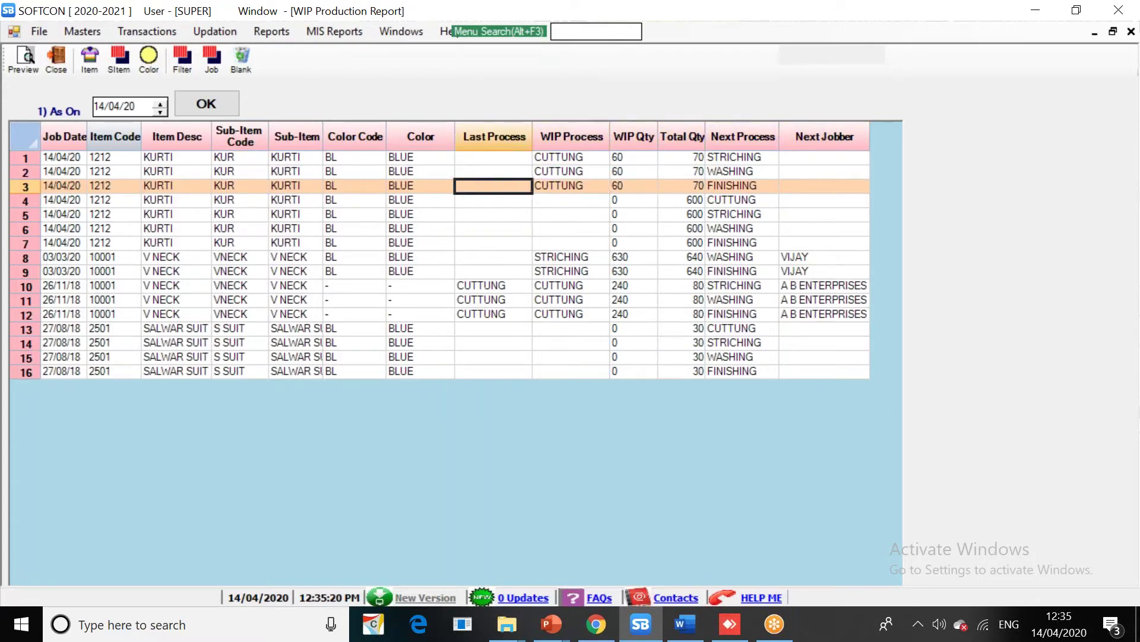
# Compare the WIP process across the first three KURTI rows and the fourth row below them
pyautogui.press('Right')
pyautogui.press('Up')
pyautogui.press('Up')
pyautogui.press('Down')
pyautogui.press('Down')
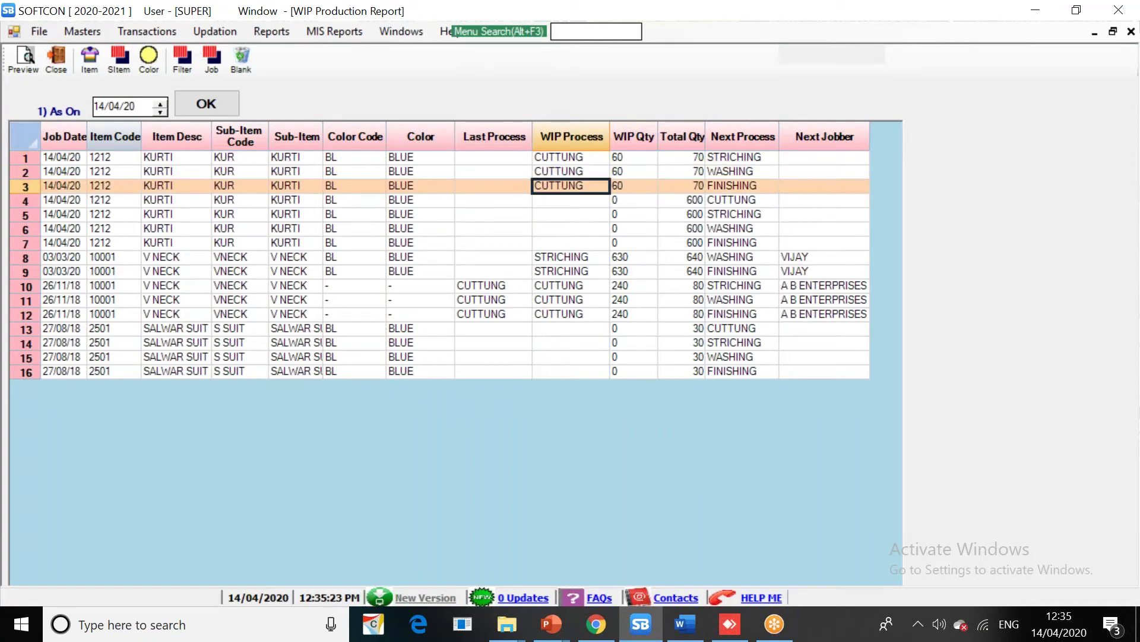
pyautogui.press('Up')
pyautogui.press('Up')
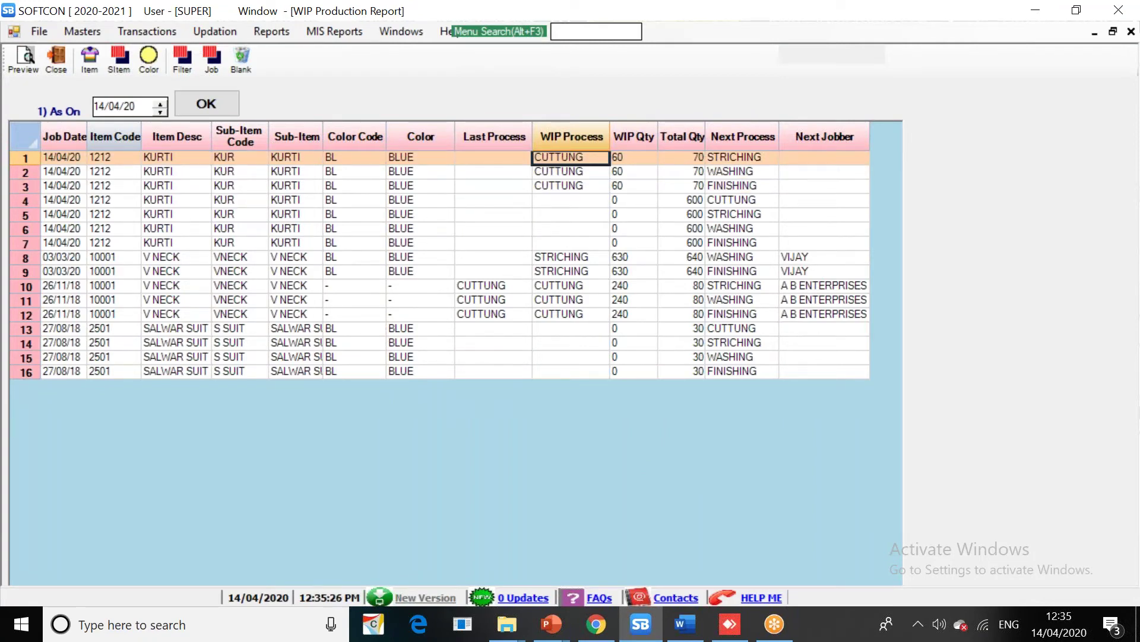
pyautogui.press('Down')
pyautogui.press('Up')
pyautogui.press('Down')
pyautogui.press('Down')
pyautogui.press('Down')
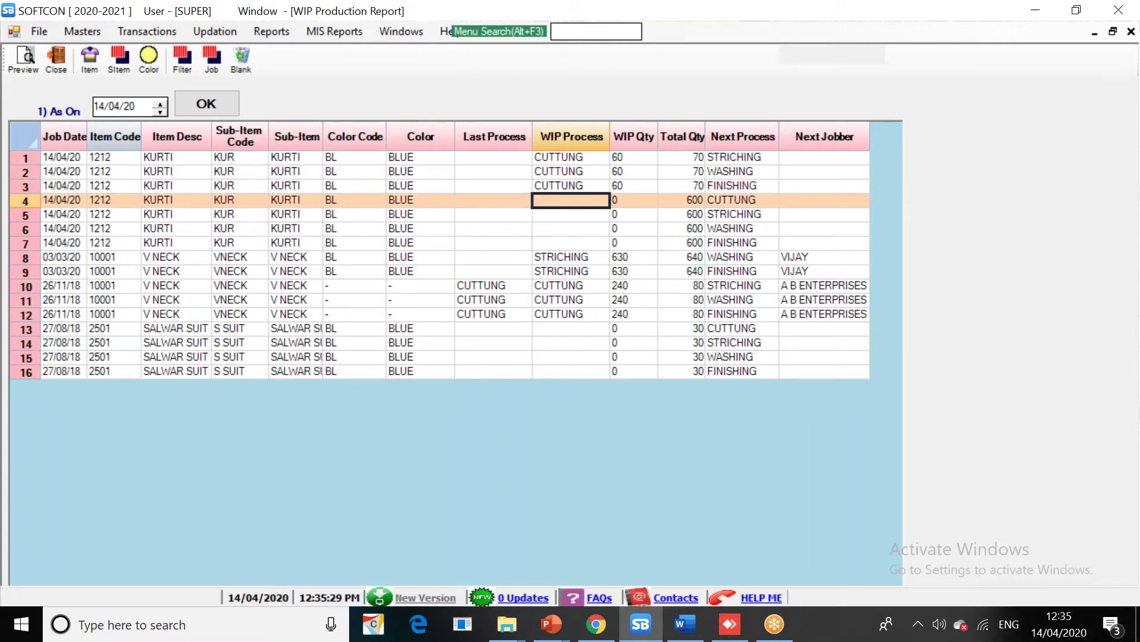
# Examine the first row of KURTI DocNo 2, from document number to WIP quantity, total quantity and next process
pyautogui.press('Home')
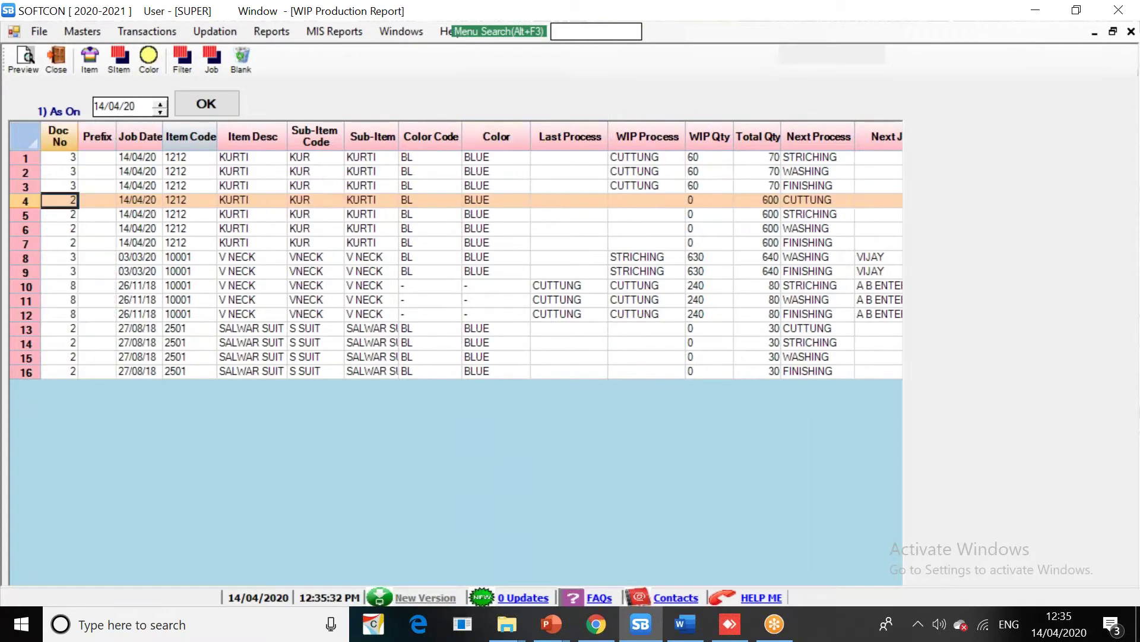
pyautogui.press('Right')
pyautogui.press('Right')
pyautogui.press('Right')
pyautogui.press('Right')
pyautogui.press('Right')
pyautogui.press('Right')
pyautogui.press('Right')
pyautogui.press('Right')
pyautogui.press('Right')
pyautogui.press('Right')
pyautogui.press('Right')
pyautogui.press('Right')
pyautogui.press('Right')
pyautogui.press('Right')
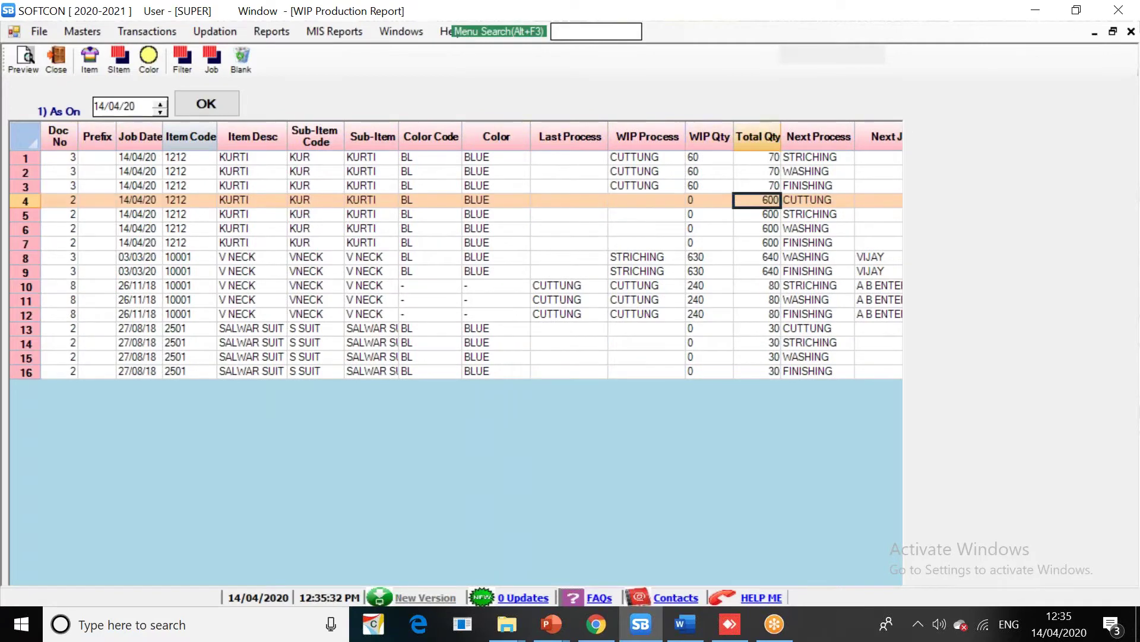
pyautogui.press('Left')
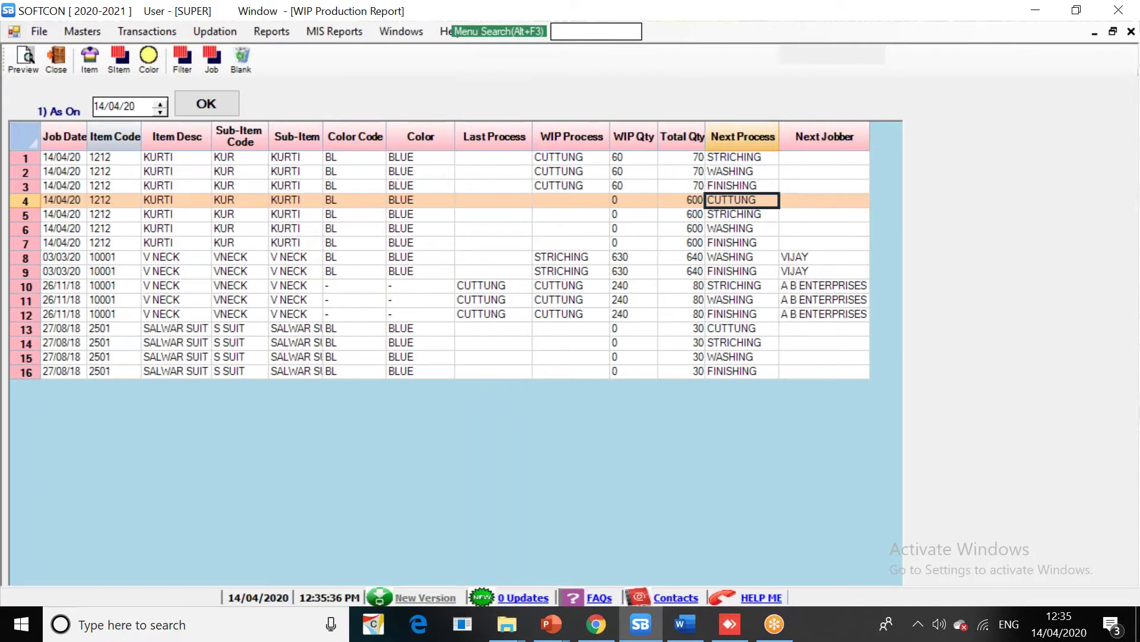
# Review the third KURTI row's item, color, WIP process and quantities against its FINISHING next process
pyautogui.press('Up')
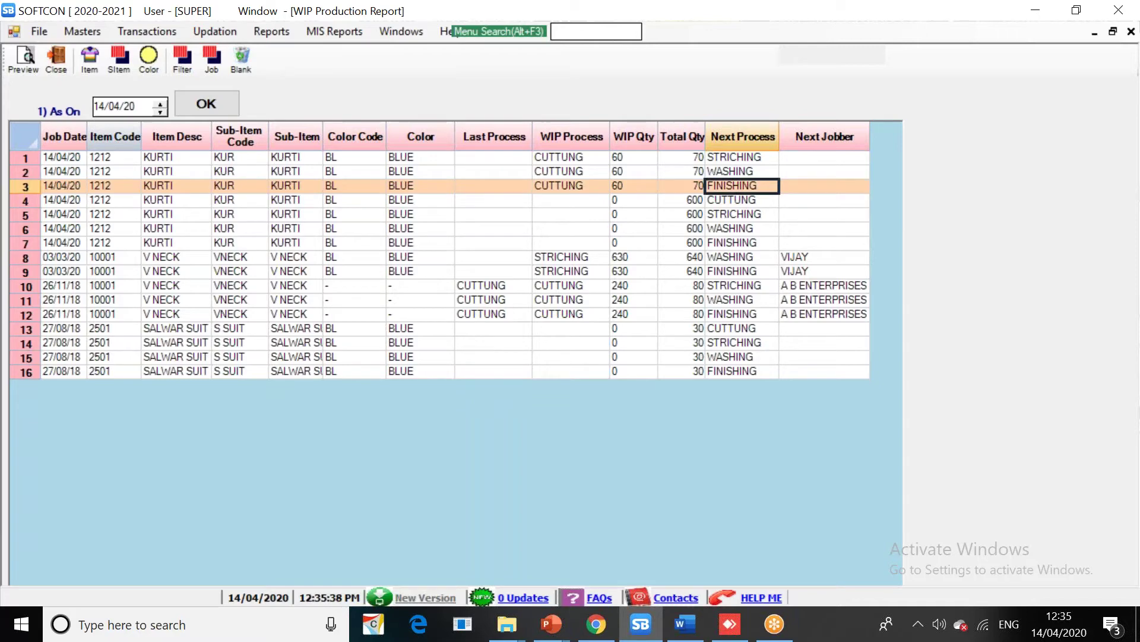
pyautogui.press('Left')
pyautogui.press('Left')
pyautogui.press('Left')
pyautogui.press('Left')
pyautogui.press('Left')
pyautogui.press('Left')
pyautogui.press('Left')
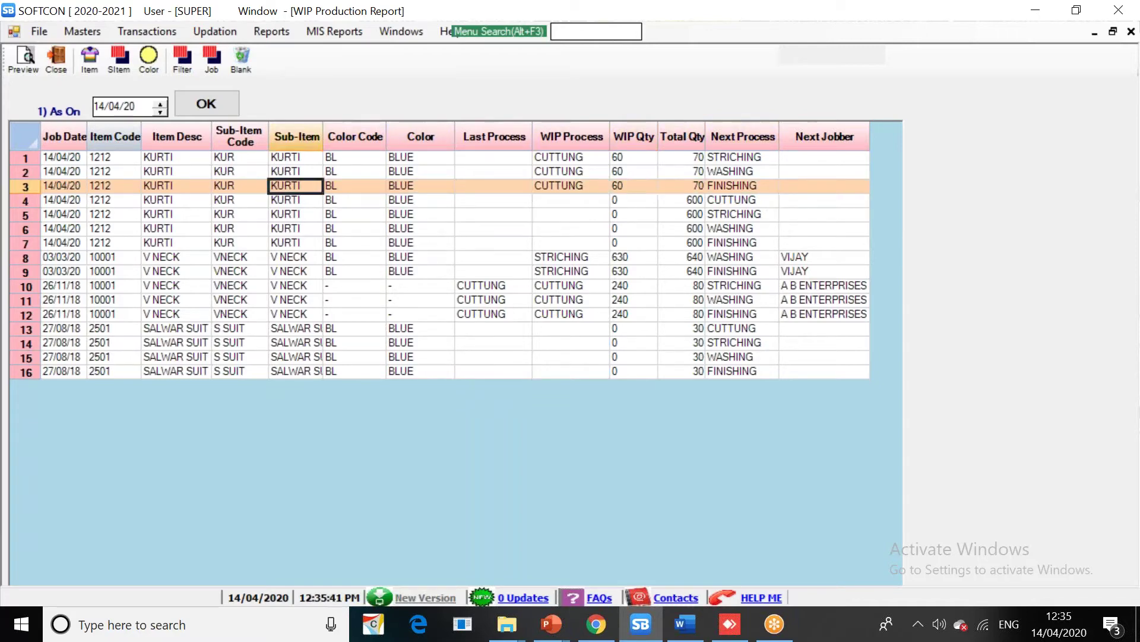
pyautogui.press('Right')
pyautogui.press('Right')
pyautogui.press('Right')
pyautogui.press('Right')
pyautogui.press('Right')
pyautogui.press('Right')
pyautogui.press('Right')
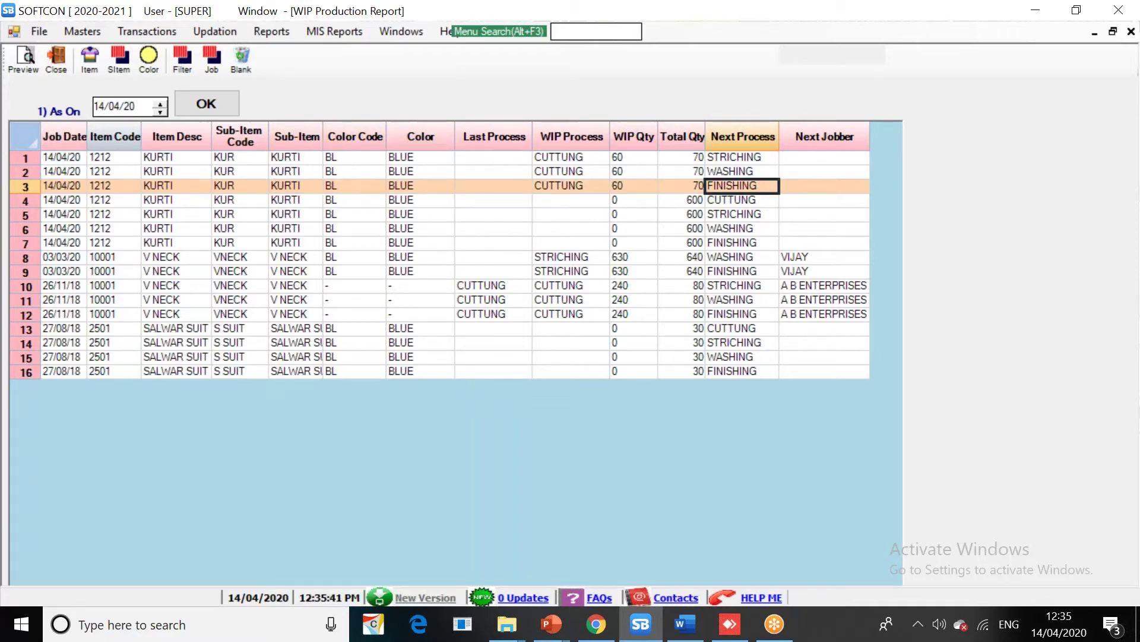
# Compare the next processes of the KURTI and first V NECK rows, returning to the second row's document number
pyautogui.press('Down')
pyautogui.press('Down')
pyautogui.press('Down')
pyautogui.press('Down')
pyautogui.press('Down')
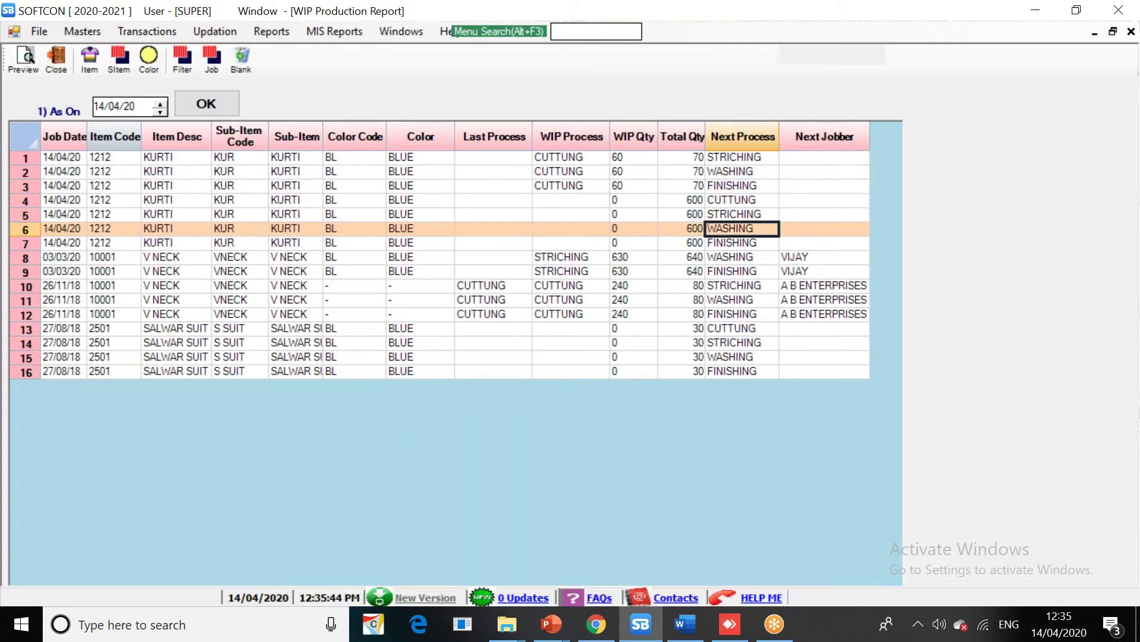
pyautogui.press('Down')
pyautogui.press('Down')
pyautogui.press('Down')
pyautogui.press('Up')
pyautogui.press('Up')
pyautogui.press('Up')
pyautogui.press('Up')
pyautogui.press('Up')
pyautogui.press('Up')
pyautogui.press('Up')
pyautogui.press('Up')
pyautogui.press('Up')
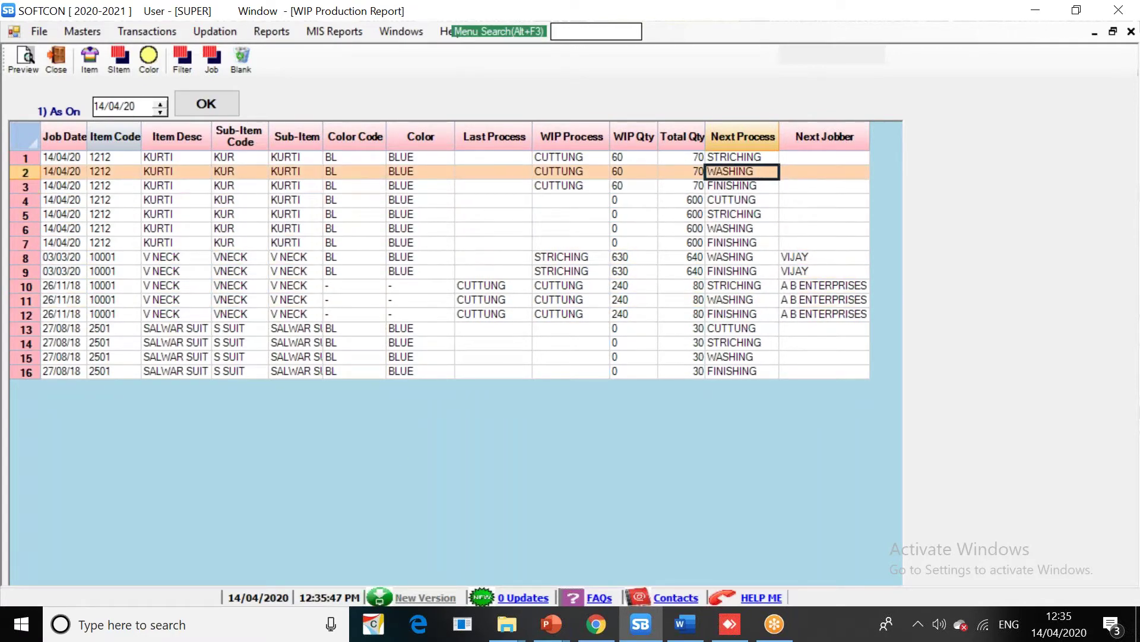
pyautogui.press('Home')
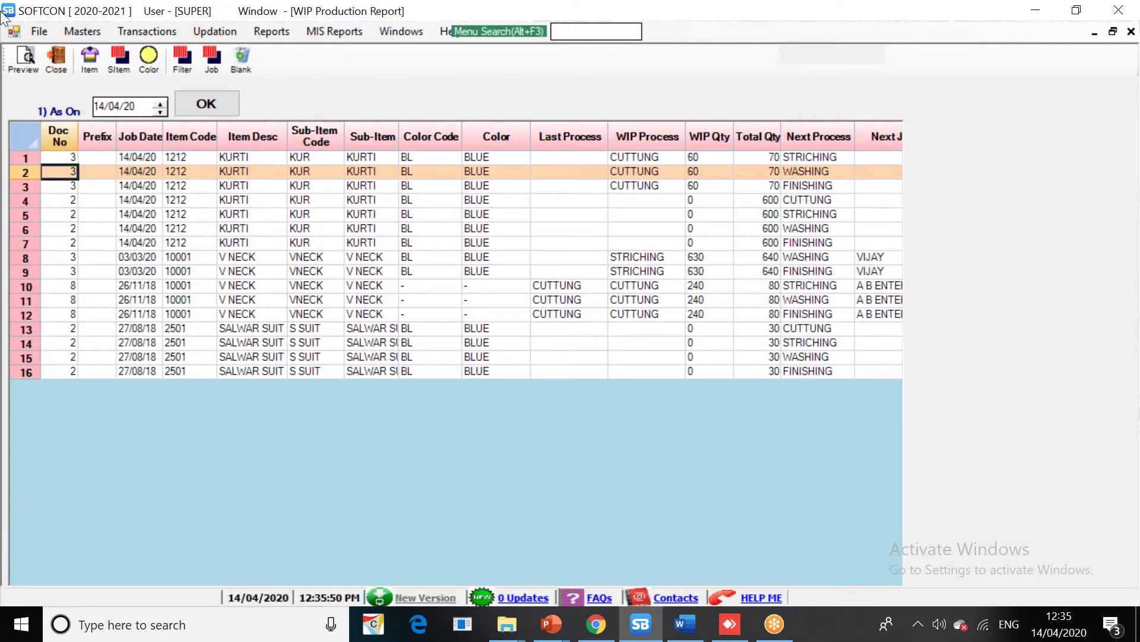
# Open the Category master, check the sub-processes defined for the SHIRTS category, and close it
pyautogui.click(73, 31)
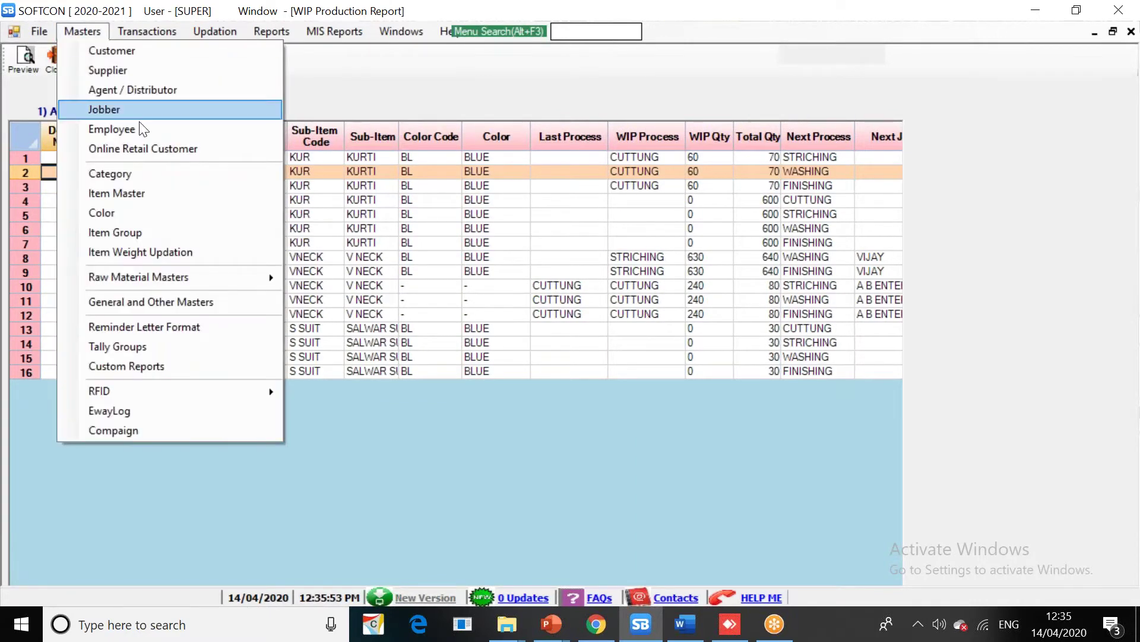
pyautogui.click(143, 180)
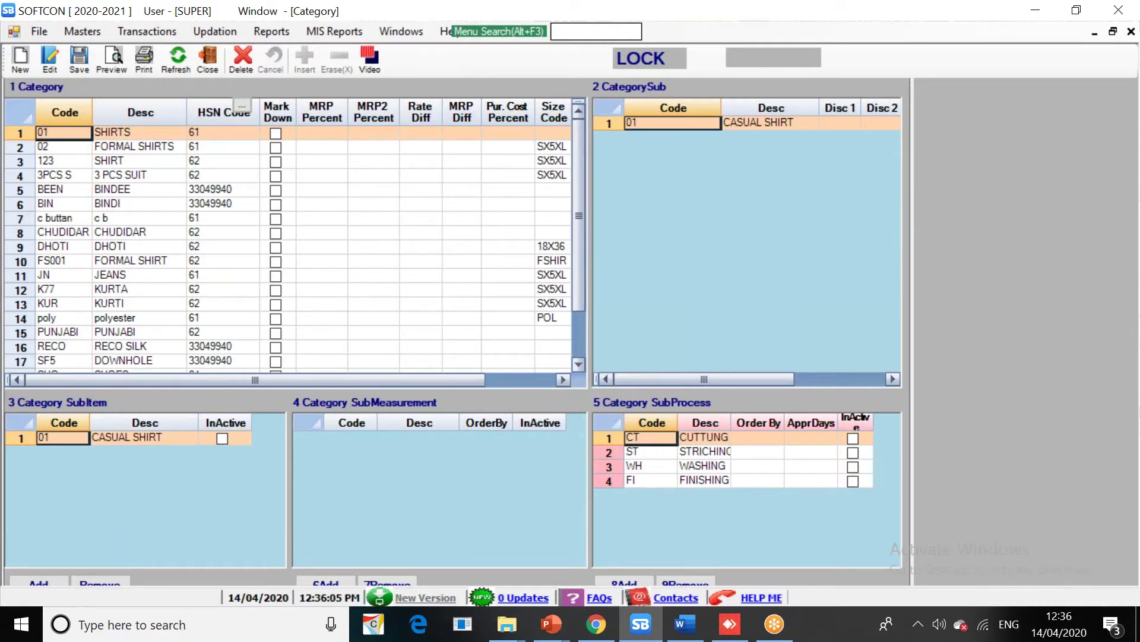
pyautogui.click(687, 434)
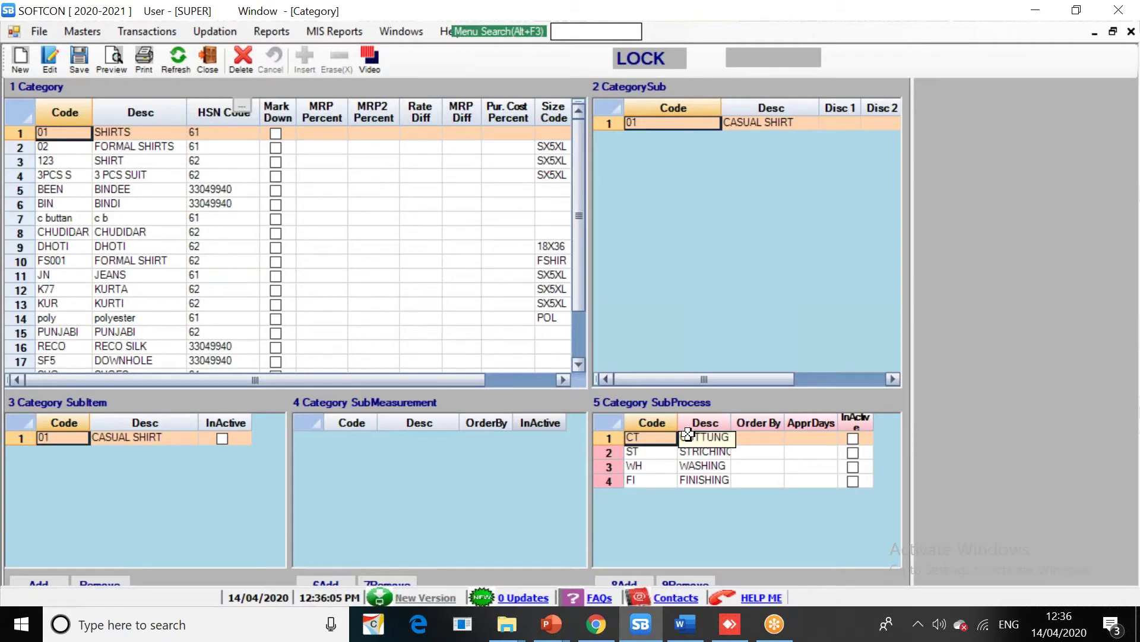
pyautogui.hotkey('alt', 'c')
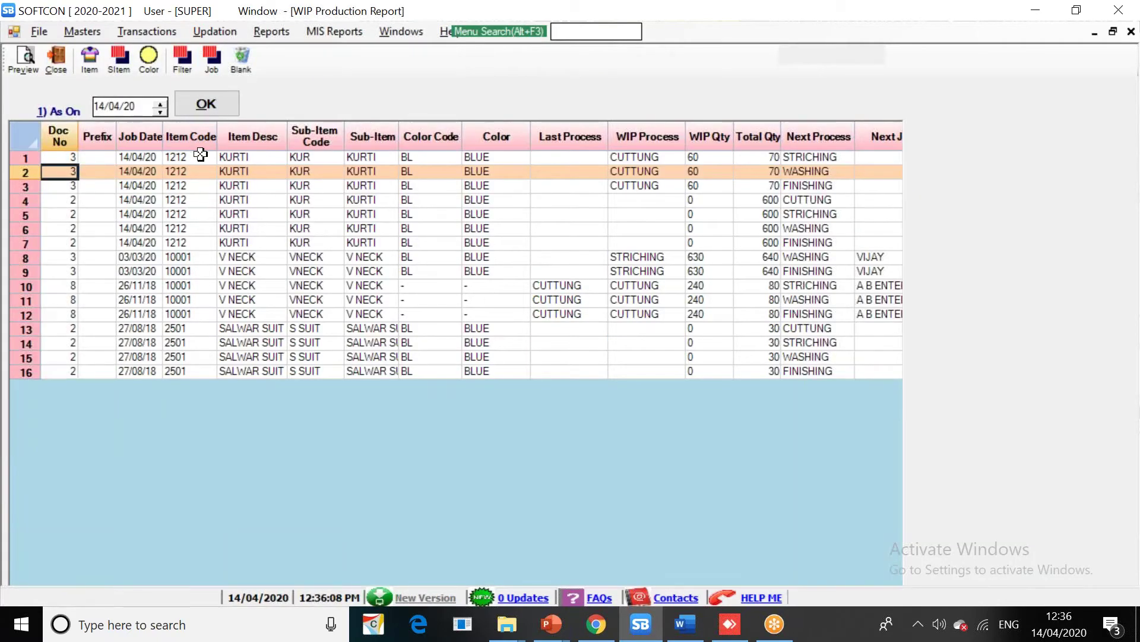
# Look through the report's item codes from KURTI to SALWAR SUIT, ending at the next jobber
pyautogui.click(201, 156)
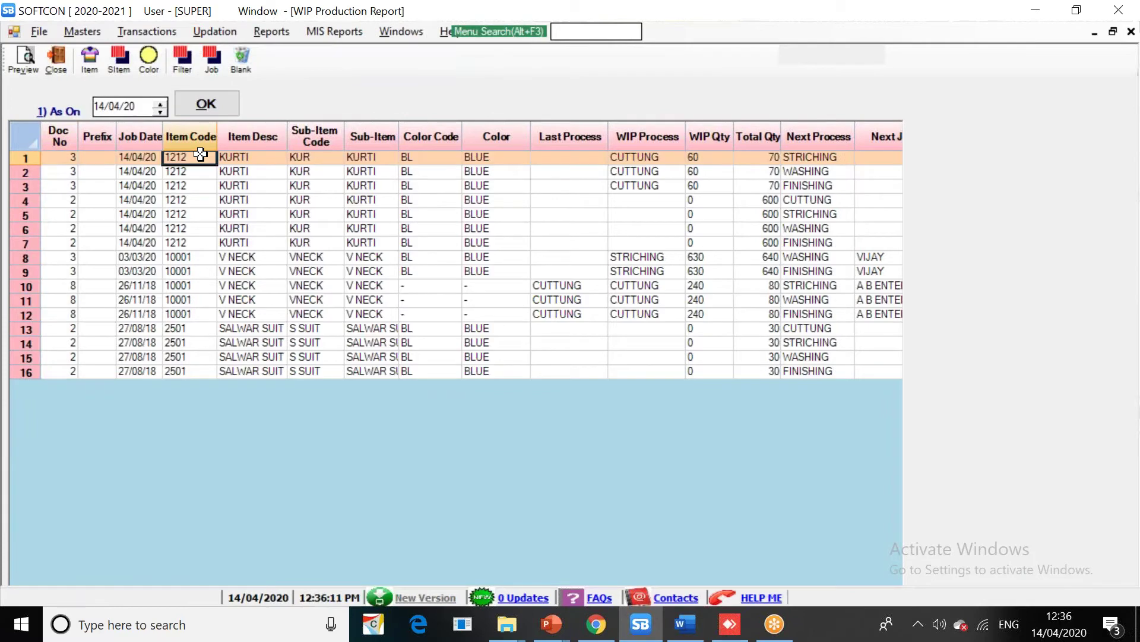
pyautogui.press('Down')
pyautogui.press('Down')
pyautogui.press('Down')
pyautogui.press('Down')
pyautogui.press('Down')
pyautogui.press('Down')
pyautogui.press('Down')
pyautogui.press('Down')
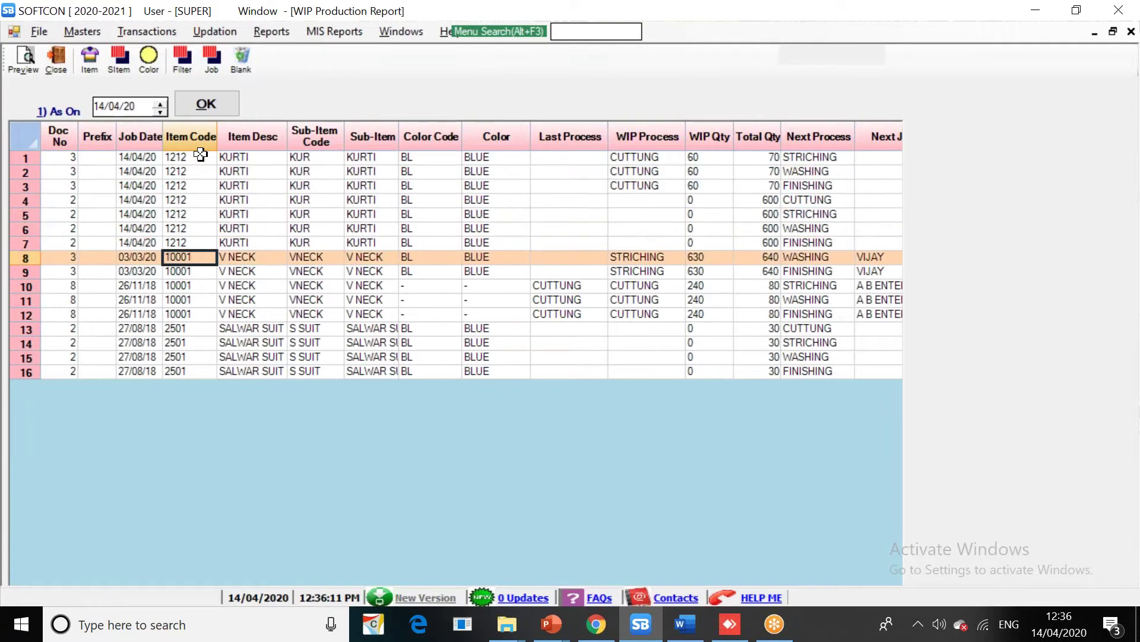
pyautogui.press('Down')
pyautogui.press('Down')
pyautogui.press('Down')
pyautogui.press('Down')
pyautogui.press('Down')
pyautogui.press('Down')
pyautogui.press('End')
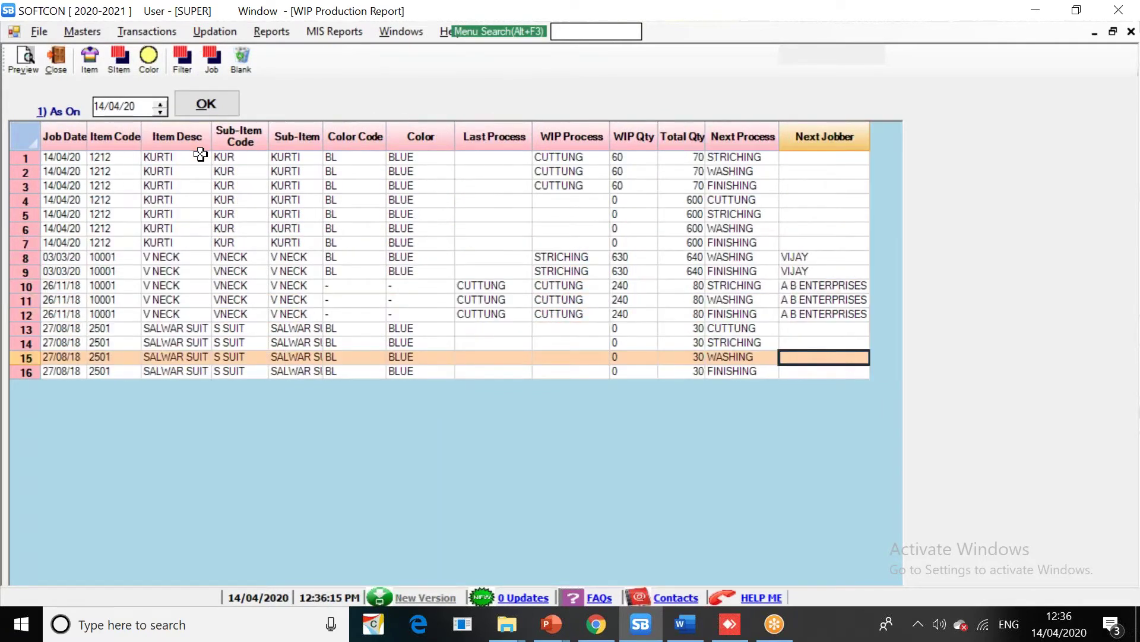
# Return to the first KURTI row and review its details from document number through last process
pyautogui.press('Home')
pyautogui.press('Up')
pyautogui.press('Up')
pyautogui.press('Up')
pyautogui.press('Up')
pyautogui.press('Up')
pyautogui.press('Up')
pyautogui.press('Up')
pyautogui.press('Up')
pyautogui.press('Up')
pyautogui.press('Up')
pyautogui.press('Up')
pyautogui.press('Up')
pyautogui.press('Up')
pyautogui.press('Up')
pyautogui.press('Right')
pyautogui.press('Right')
pyautogui.press('Right')
pyautogui.press('Right')
pyautogui.press('Right')
pyautogui.press('Right')
pyautogui.press('Right')
pyautogui.press('Right')
pyautogui.press('Right')
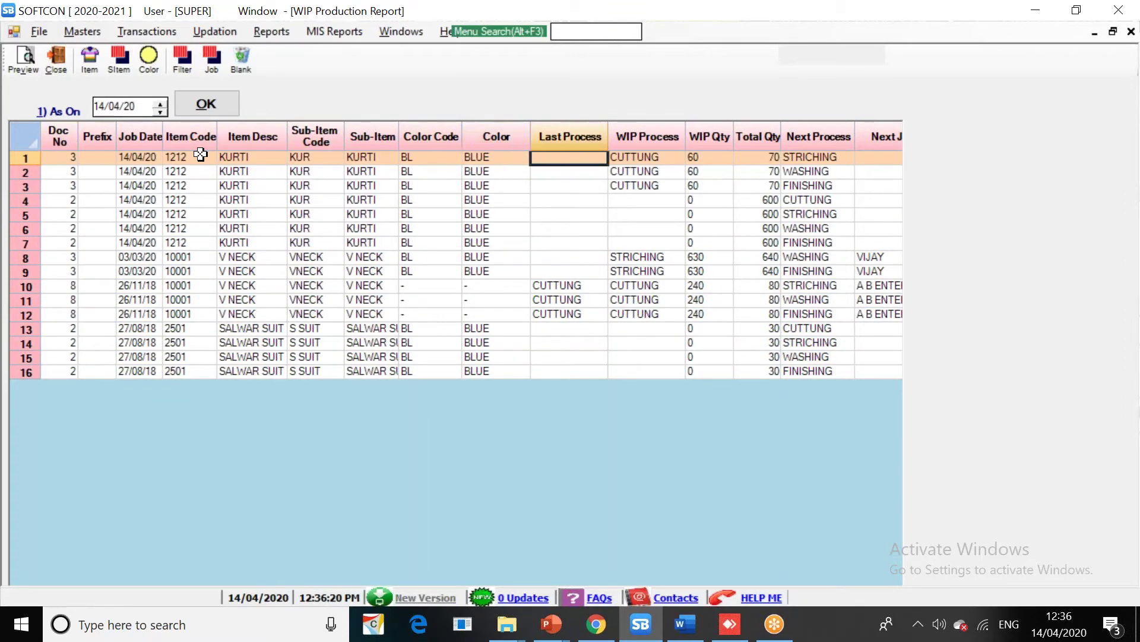
# Move to the first V NECK row of document 8 and review its details from last process through next jobber
pyautogui.press('Down')
pyautogui.press('Down')
pyautogui.press('Down')
pyautogui.press('Down')
pyautogui.press('Down')
pyautogui.press('Down')
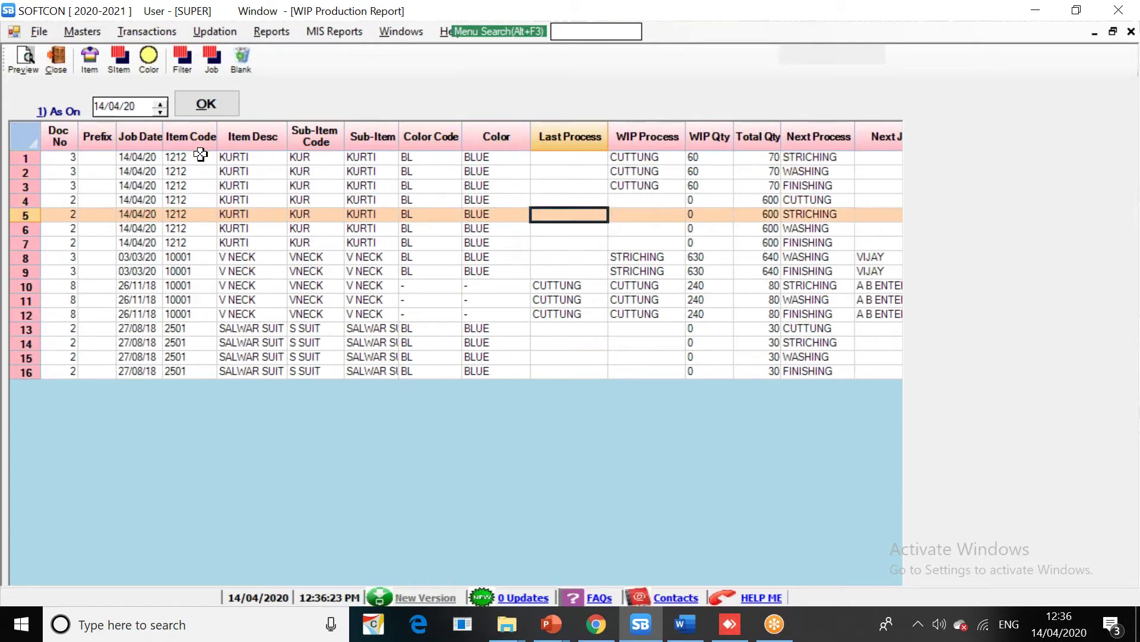
pyautogui.press('Down')
pyautogui.press('Down')
pyautogui.press('Down')
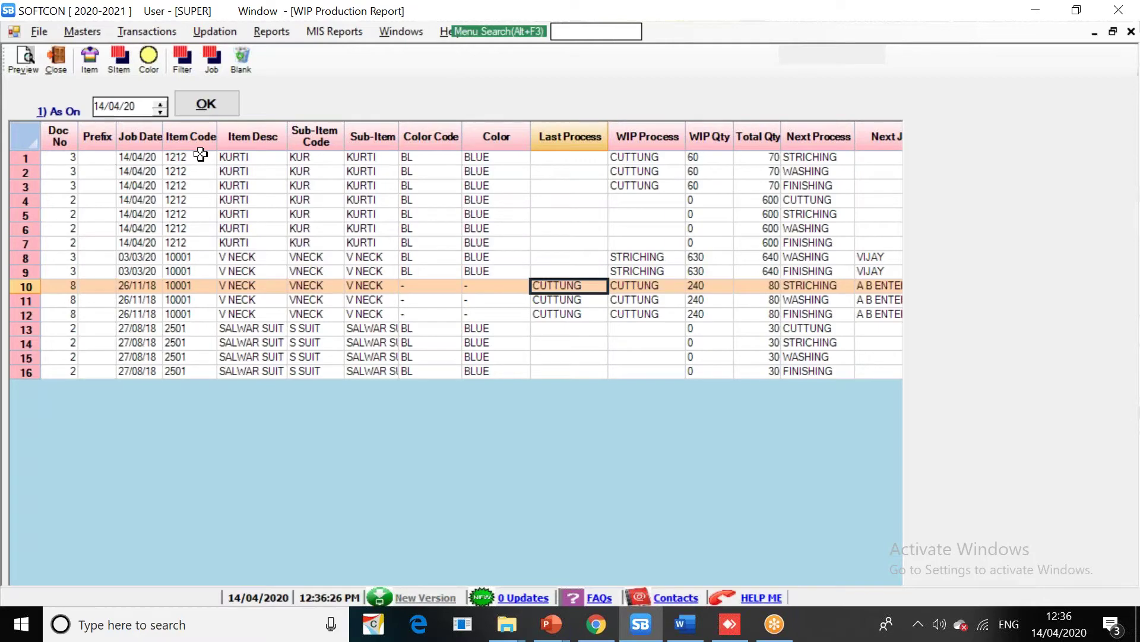
pyautogui.press('Right')
pyautogui.press('Right')
pyautogui.press('Right')
pyautogui.press('Right')
pyautogui.press('Right')
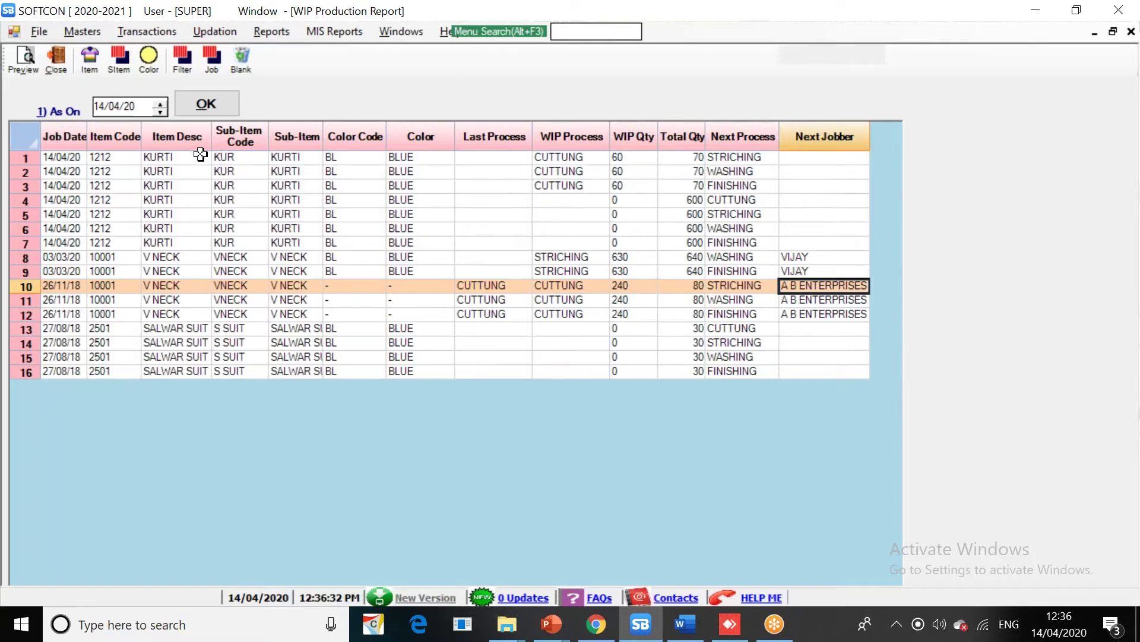
# Check the next process and next jobber in the remaining two V NECK rows of document 8
pyautogui.press('Left')
pyautogui.press('Left')
pyautogui.press('Down')
pyautogui.press('Right')
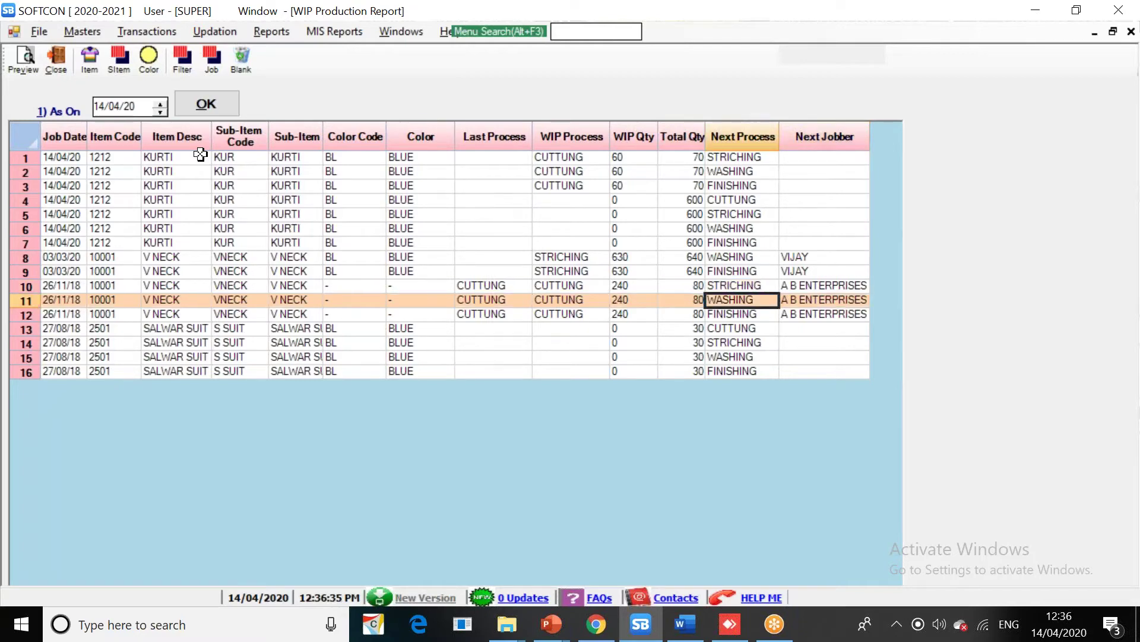
pyautogui.press('Right')
pyautogui.press('Left')
pyautogui.press('Down')
pyautogui.press('Right')
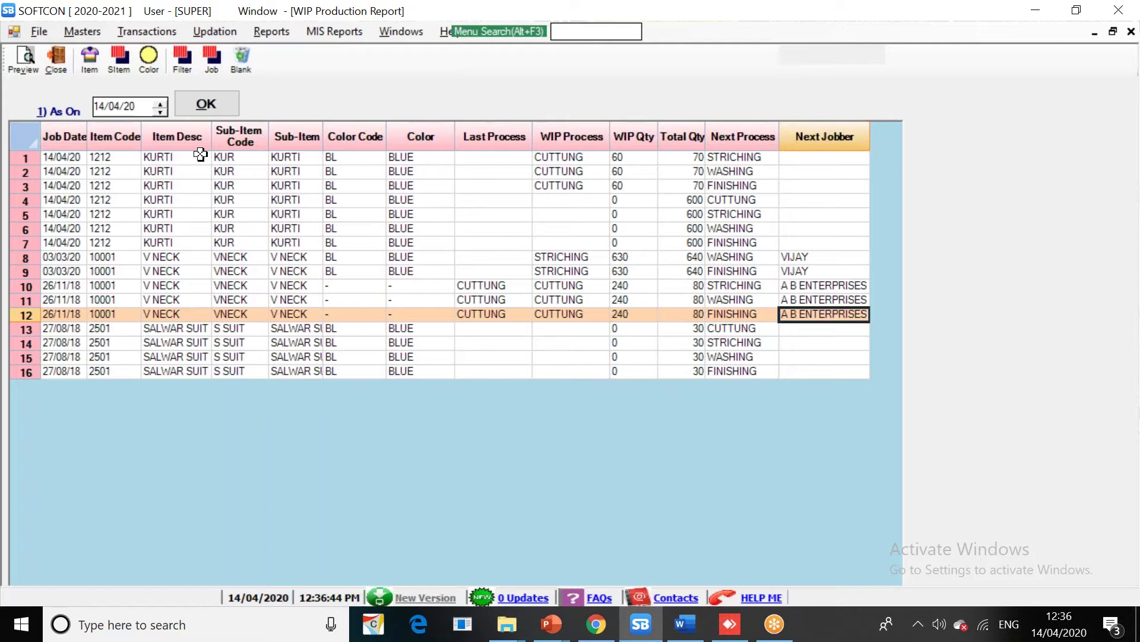
# Recheck the last V NECK row's document number, next jobber and next process, ending at the third KURTI row's document number
pyautogui.press('Home')
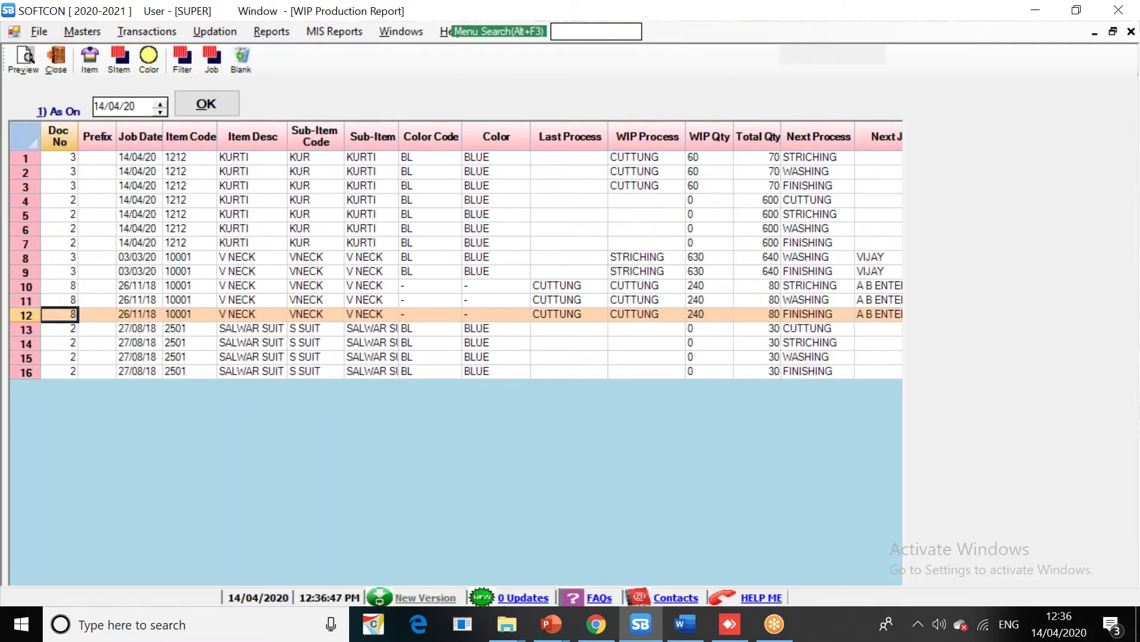
pyautogui.press('End')
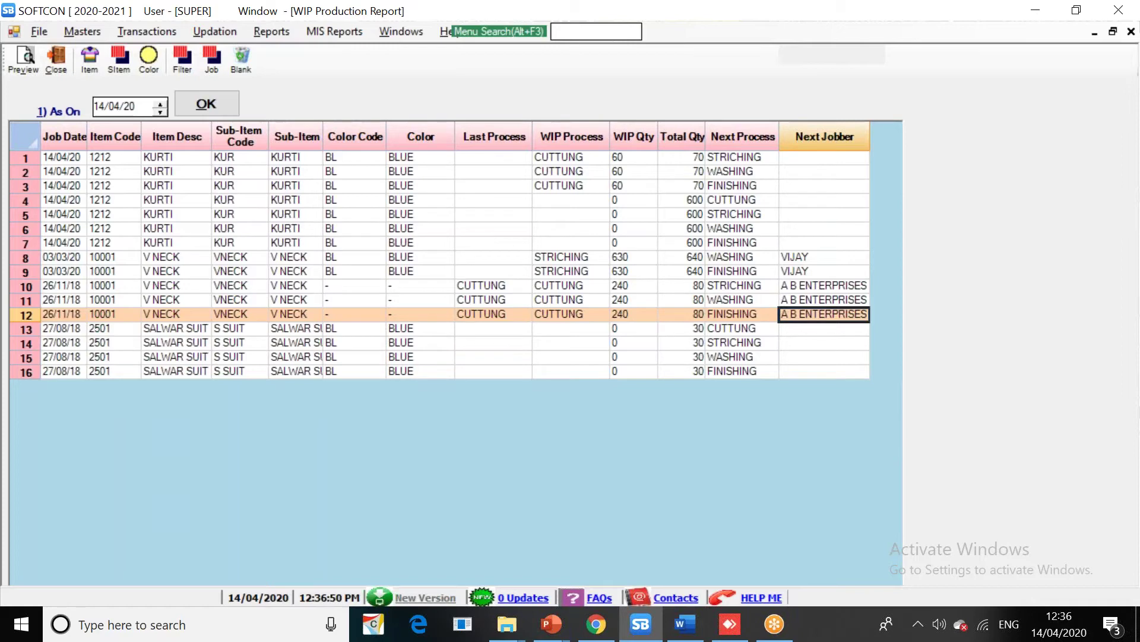
pyautogui.press('Left')
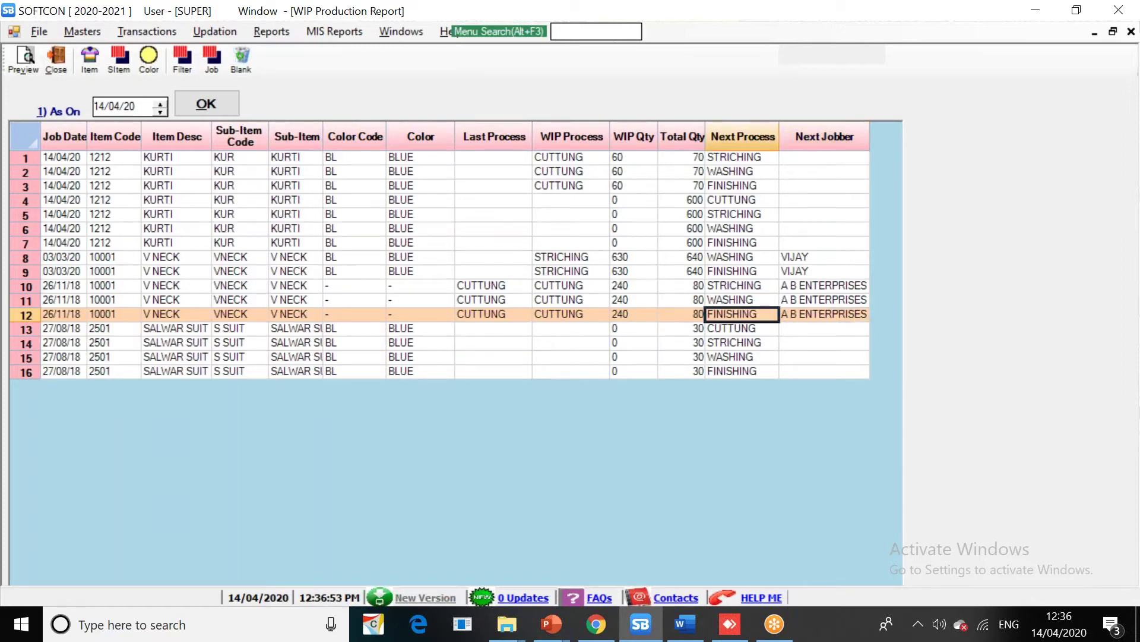
pyautogui.press('Up')
pyautogui.press('Up')
pyautogui.press('Up')
pyautogui.press('Up')
pyautogui.press('Up')
pyautogui.press('Up')
pyautogui.press('Up')
pyautogui.press('Up')
pyautogui.press('Up')
pyautogui.press('Left')
pyautogui.press('Left')
pyautogui.press('Left')
pyautogui.press('Left')
pyautogui.press('Left')
pyautogui.press('Left')
pyautogui.press('Left')
pyautogui.press('Left')
pyautogui.press('Left')
pyautogui.press('Left')
pyautogui.press('Left')
pyautogui.press('Left')
pyautogui.press('Left')
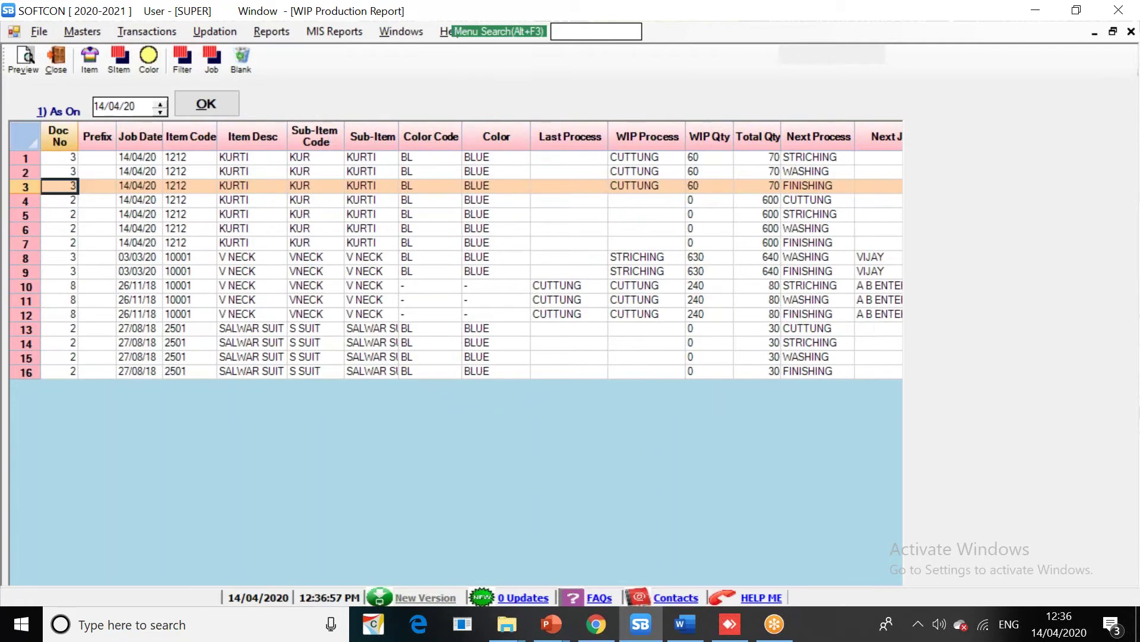
# Open a new Production Note (Jobber Challan) and choose A B ENTERPRISES as the jobber
pyautogui.click(166, 31)
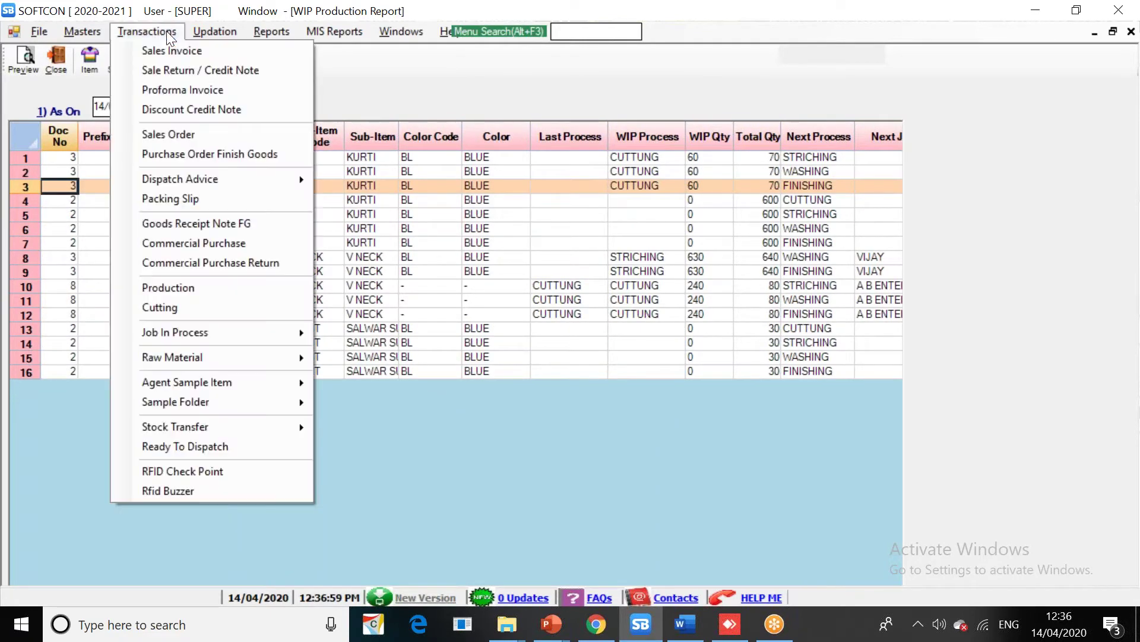
pyautogui.click(505, 259)
pyautogui.click(505, 259)
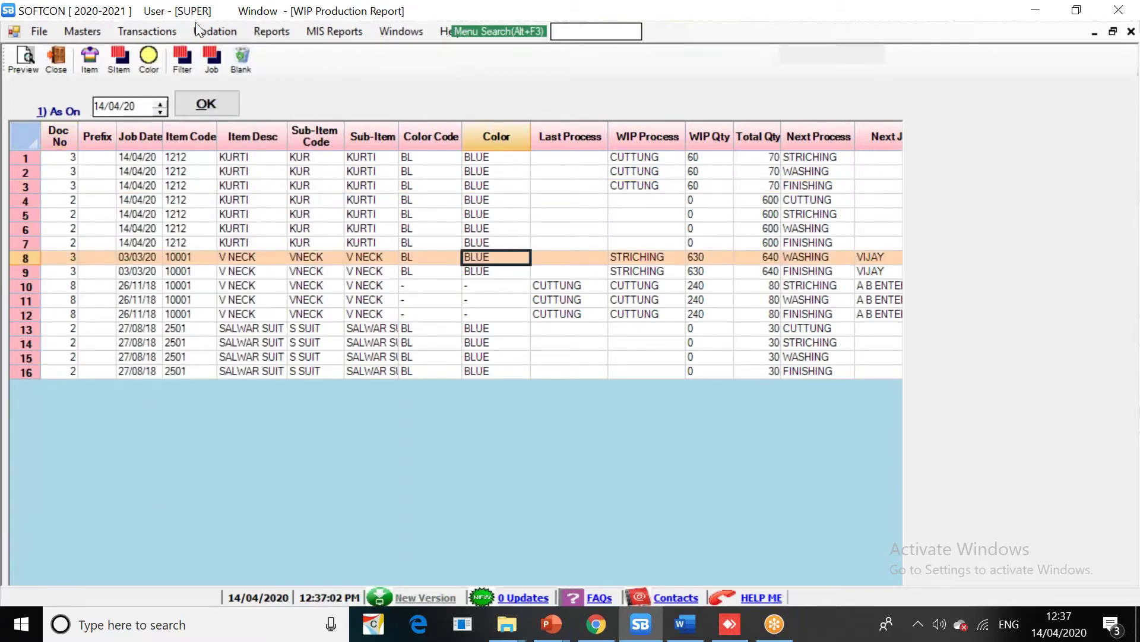
pyautogui.click(177, 30)
pyautogui.moveTo(285, 332)
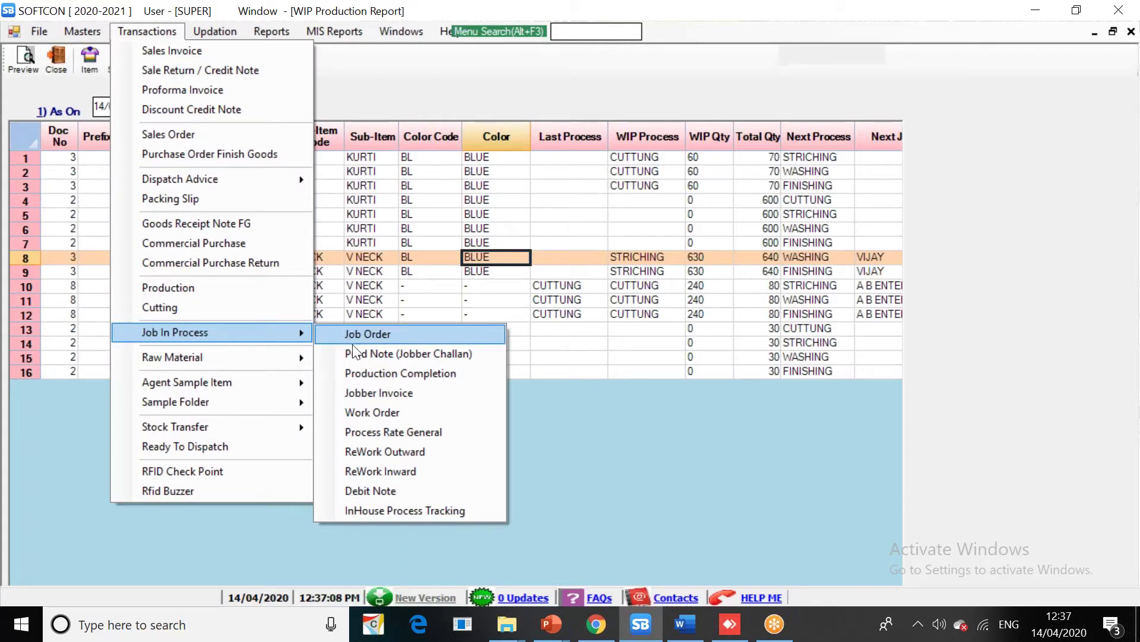
pyautogui.click(363, 359)
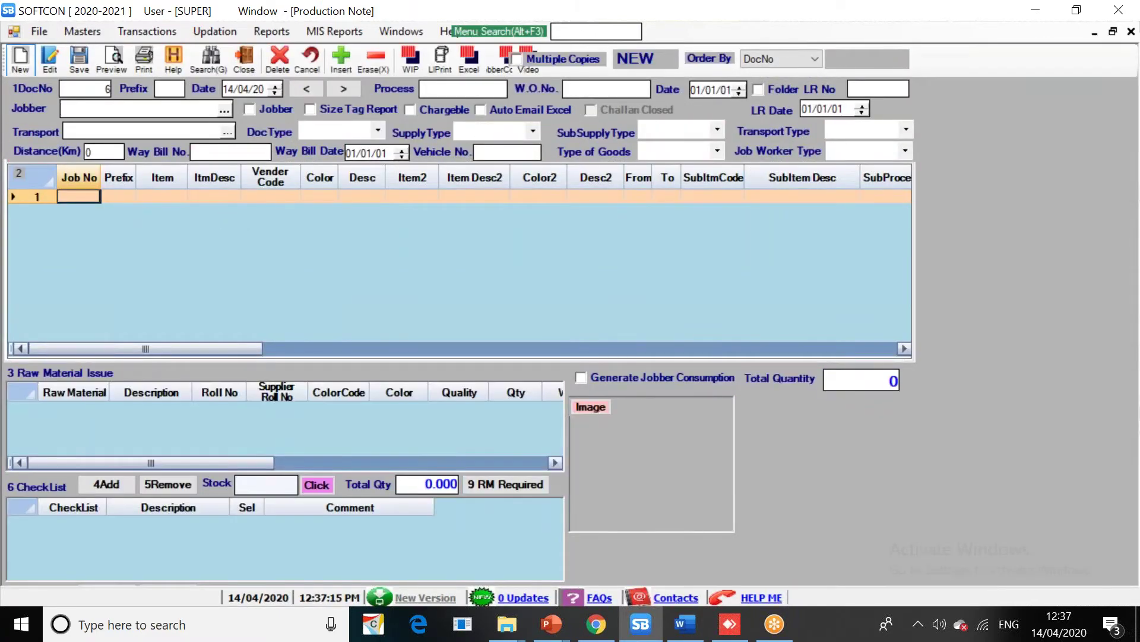
pyautogui.press('Return')
pyautogui.press('Return')
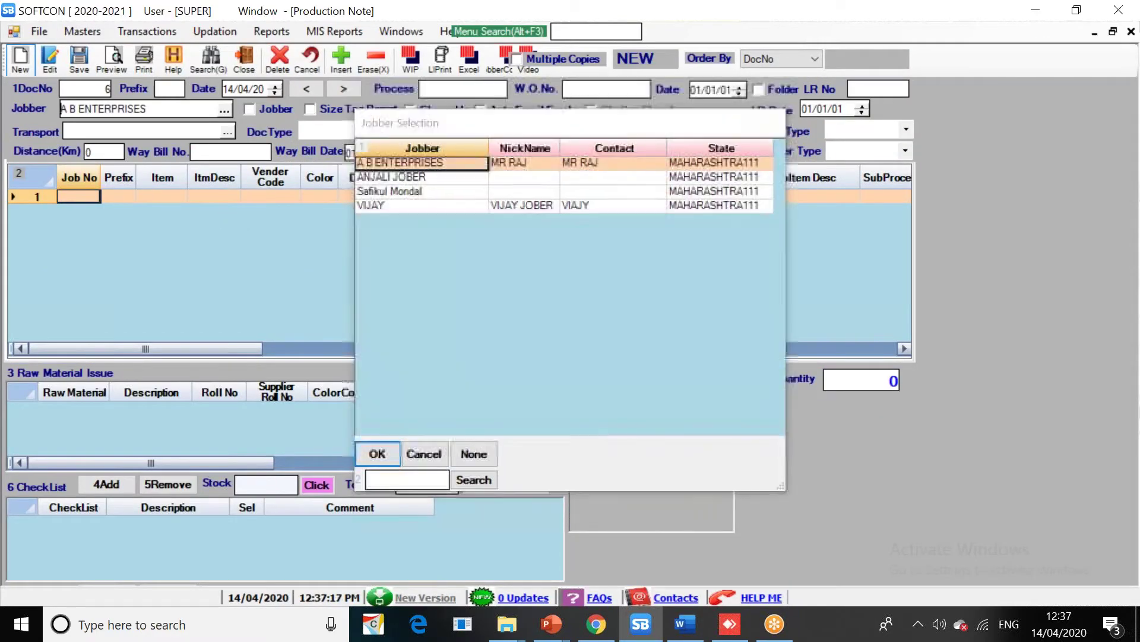
# List the jobber's WIP items and examine the WIP process of the V NECK row dated 03/03/2020
pyautogui.click(409, 58)
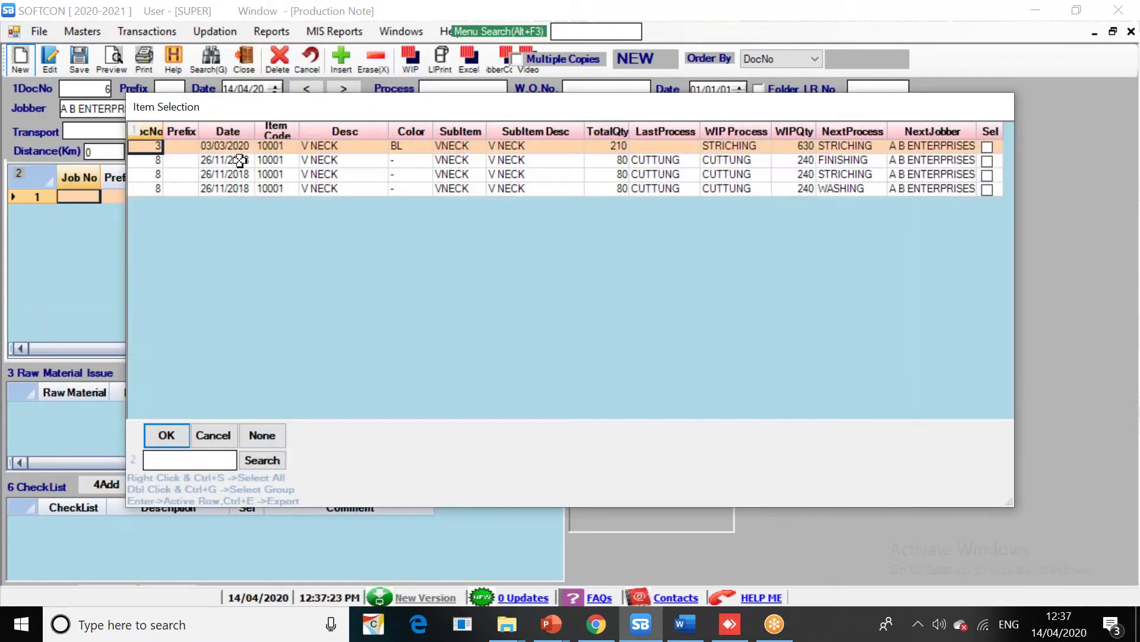
pyautogui.click(240, 160)
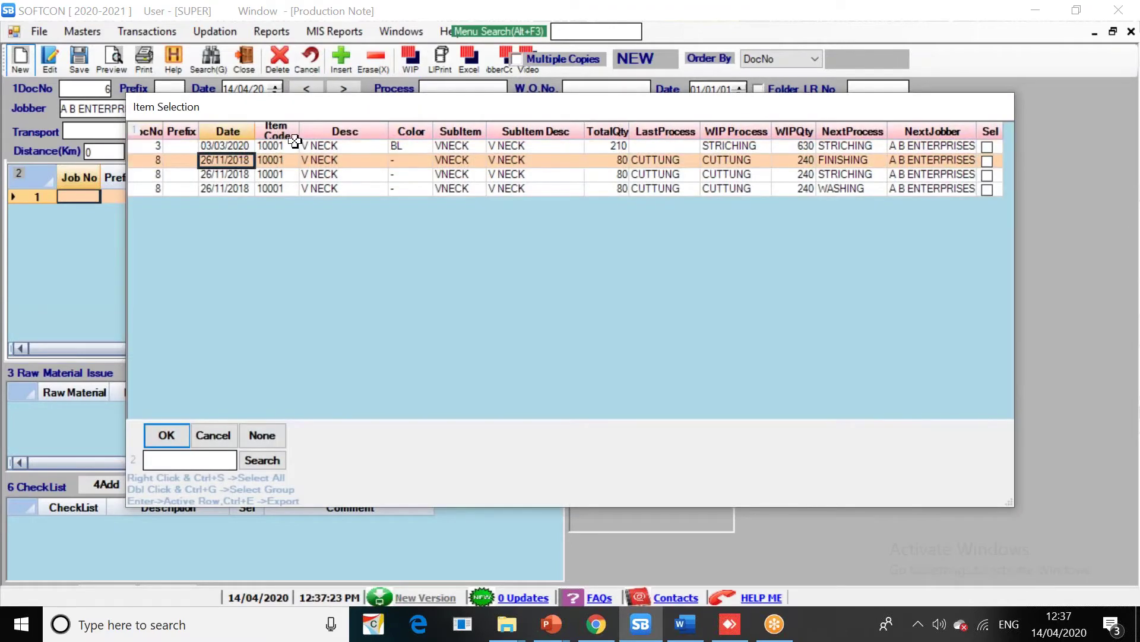
pyautogui.click(268, 149)
pyautogui.press('End')
pyautogui.press('Left')
pyautogui.press('Left')
pyautogui.press('Left')
pyautogui.press('Left')
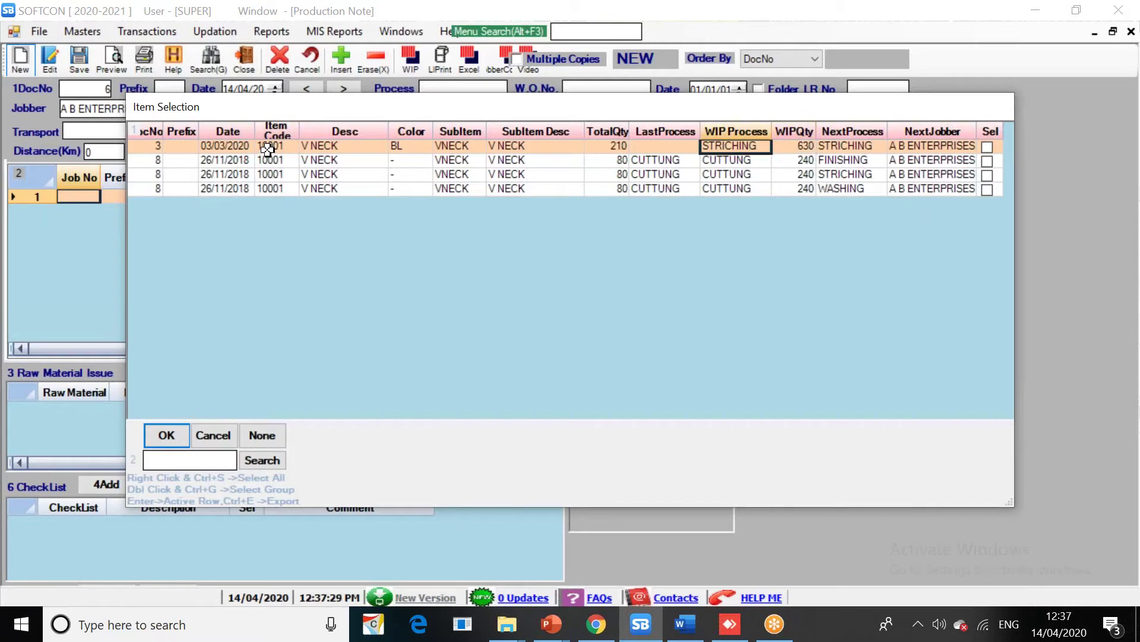
pyautogui.press('Left')
pyautogui.press('Right')
# Examine the second listed V NECK row across its columns, from item details to WIP process, next process and next jobber
pyautogui.press('Down')
pyautogui.press('Right')
pyautogui.press('Left')
pyautogui.press('Left')
pyautogui.press('Left')
pyautogui.press('Left')
pyautogui.press('Left')
pyautogui.press('Left')
pyautogui.press('Left')
pyautogui.press('Left')
pyautogui.press('Left')
pyautogui.press('Right')
pyautogui.press('Right')
pyautogui.press('Right')
pyautogui.press('Right')
pyautogui.press('Right')
pyautogui.press('Right')
pyautogui.press('Right')
pyautogui.press('Right')
pyautogui.press('Right')
pyautogui.press('Right')
pyautogui.press('Right')
pyautogui.press('Right')
pyautogui.press('Left')
pyautogui.press('Left')
pyautogui.press('Left')
pyautogui.press('Left')
pyautogui.press('Right')
pyautogui.press('Right')
pyautogui.press('Right')
pyautogui.press('Right')
pyautogui.press('Left')
pyautogui.press('Left')
pyautogui.press('Left')
pyautogui.press('Left')
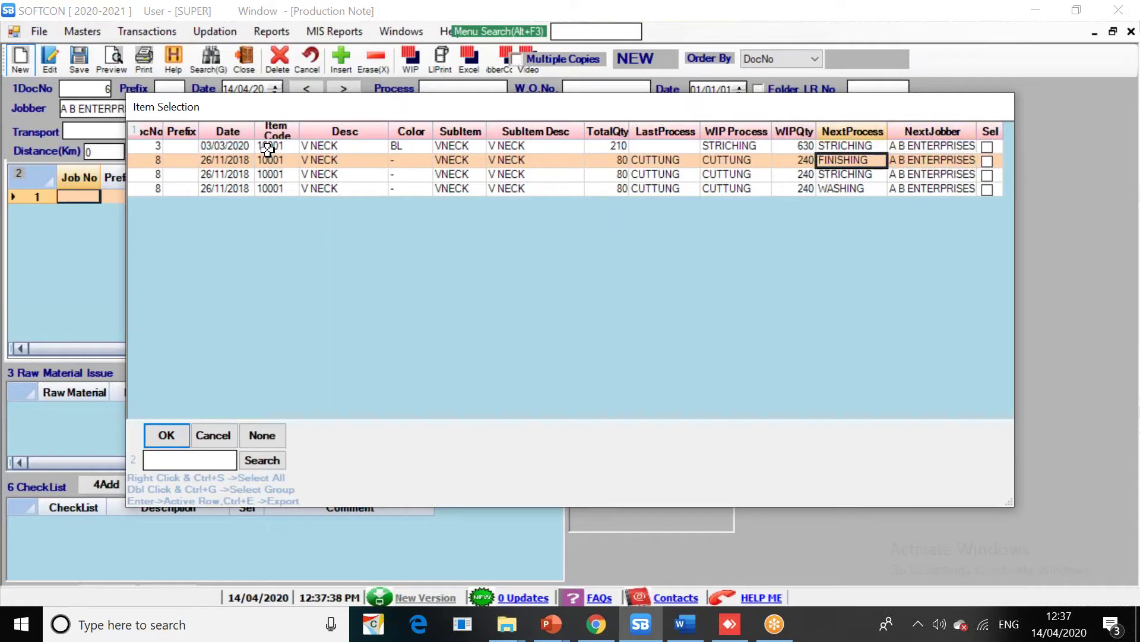
# Select all four listed V NECK rows, load them into the production note, and discard the note
pyautogui.press('Right')
pyautogui.press('Right')
pyautogui.press('Right')
pyautogui.press('Right')
pyautogui.press('Up')
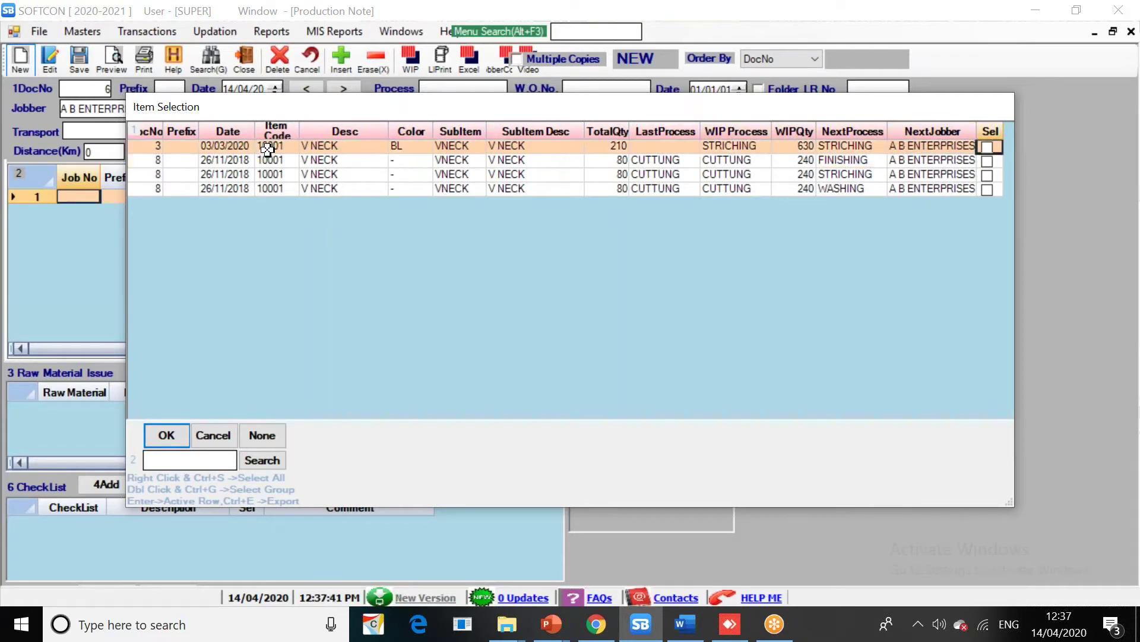
pyautogui.press('Down')
pyautogui.press('space')
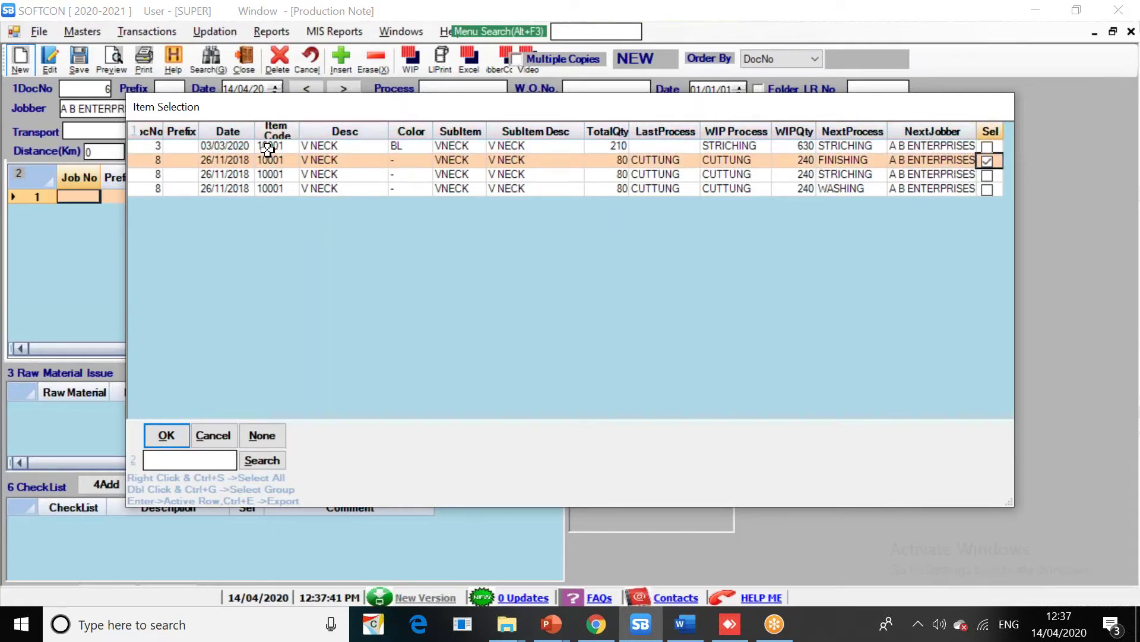
pyautogui.press('Up')
pyautogui.press('space')
pyautogui.press('Down')
pyautogui.press('Down')
pyautogui.press('space')
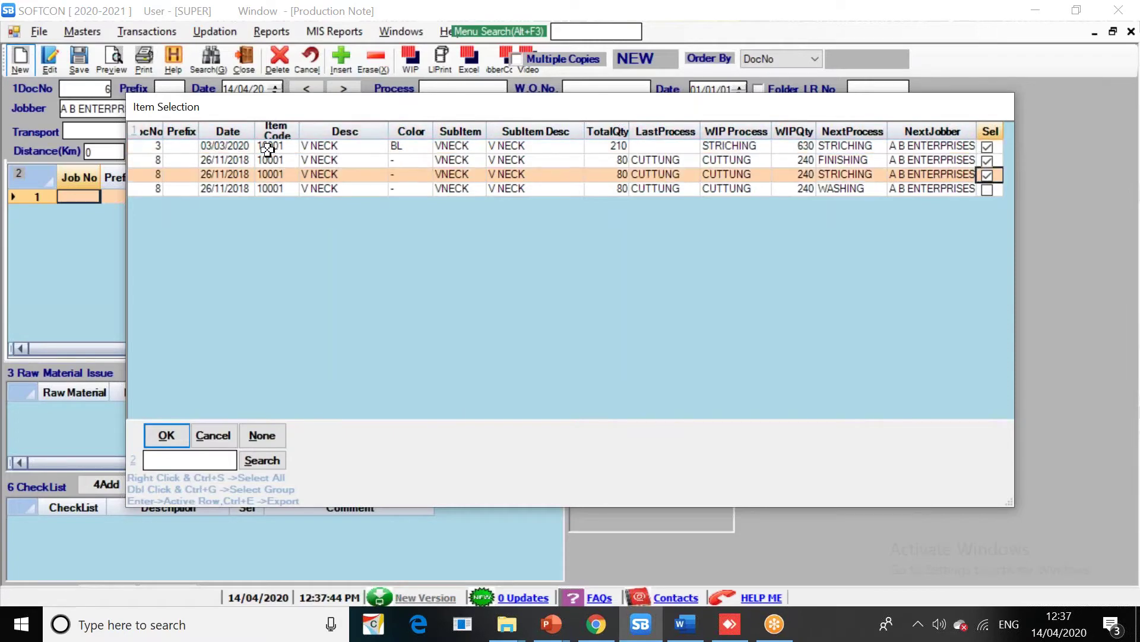
pyautogui.press('Down')
pyautogui.press('space')
pyautogui.click(165, 434)
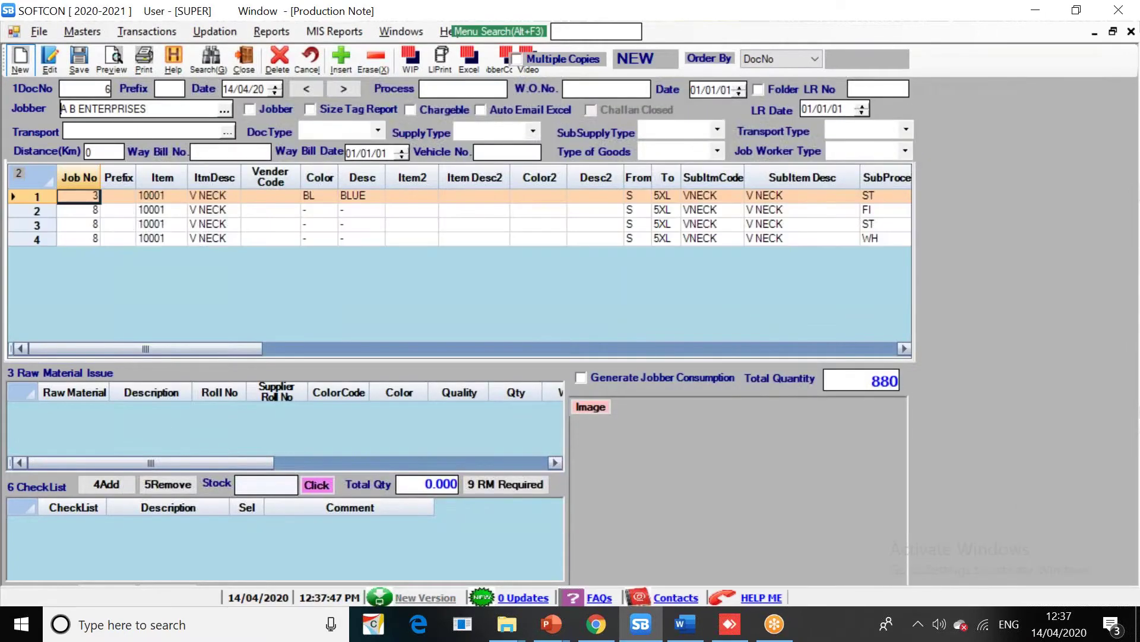
pyautogui.click(308, 60)
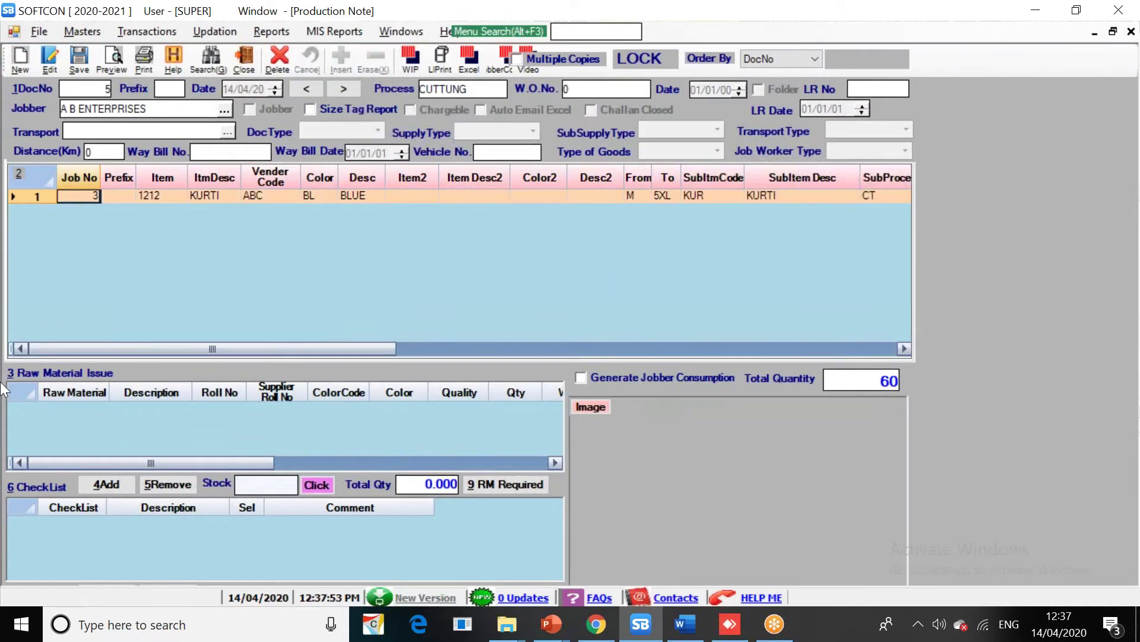
# Start a new production note without a jobber, check the next jobbers in the full WIP item list, and cancel the selection
pyautogui.click(20, 60)
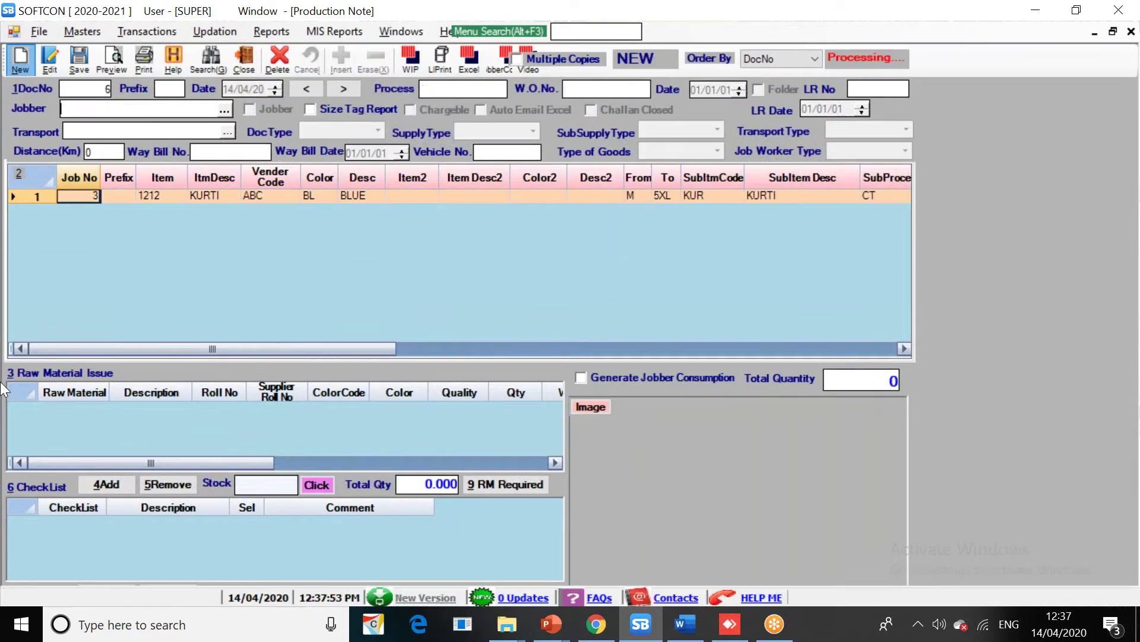
pyautogui.click(400, 73)
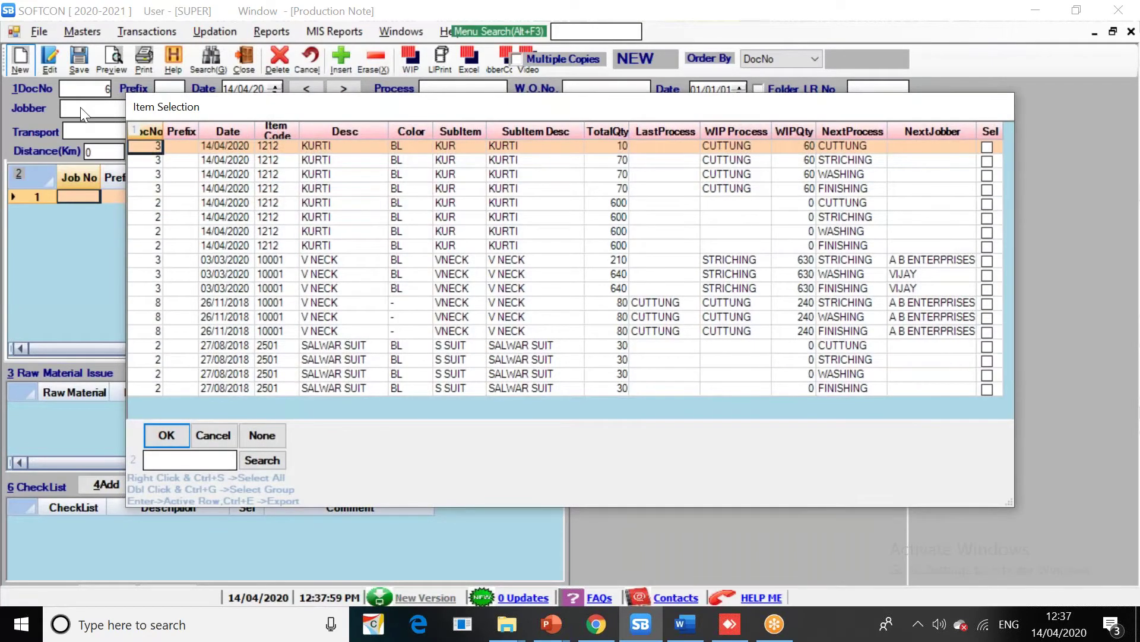
pyautogui.click(903, 251)
pyautogui.click(911, 320)
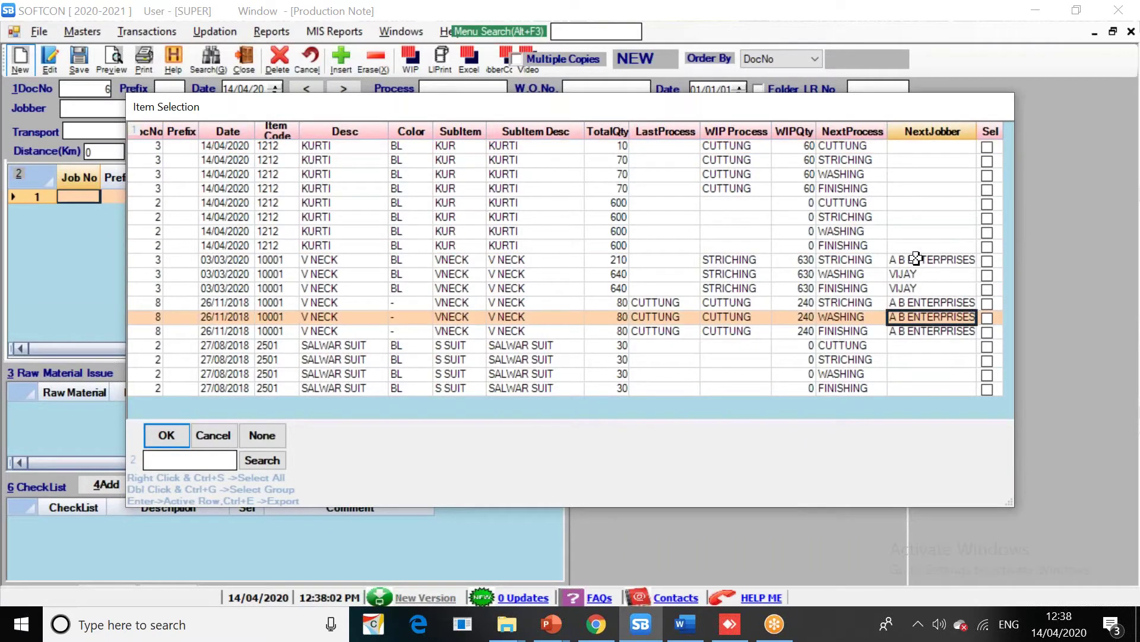
pyautogui.click(918, 259)
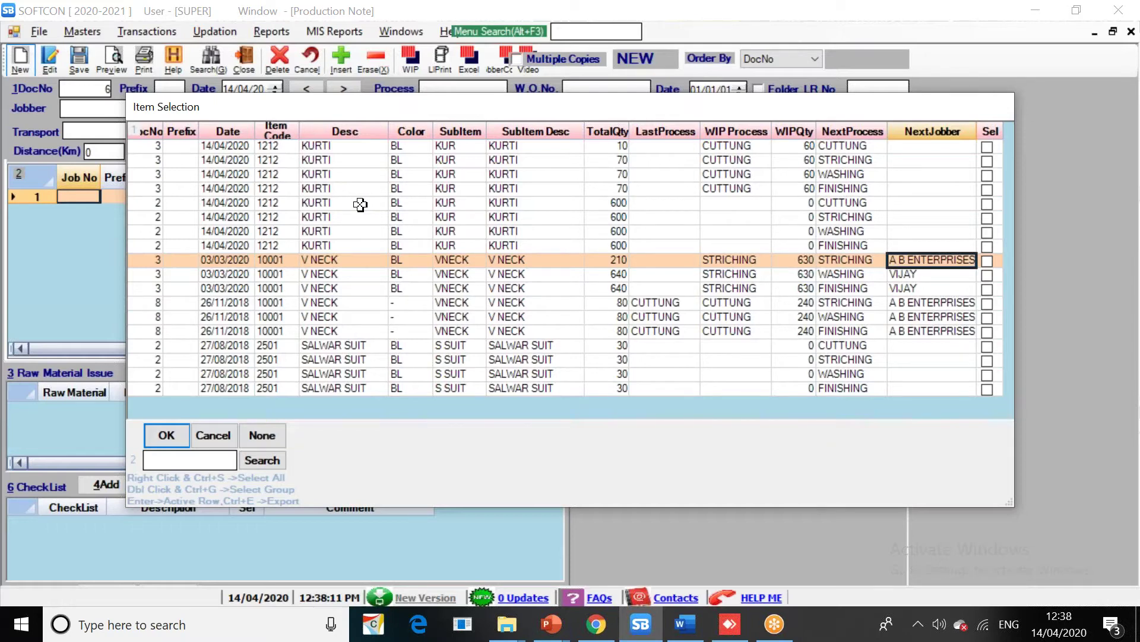
pyautogui.click(234, 432)
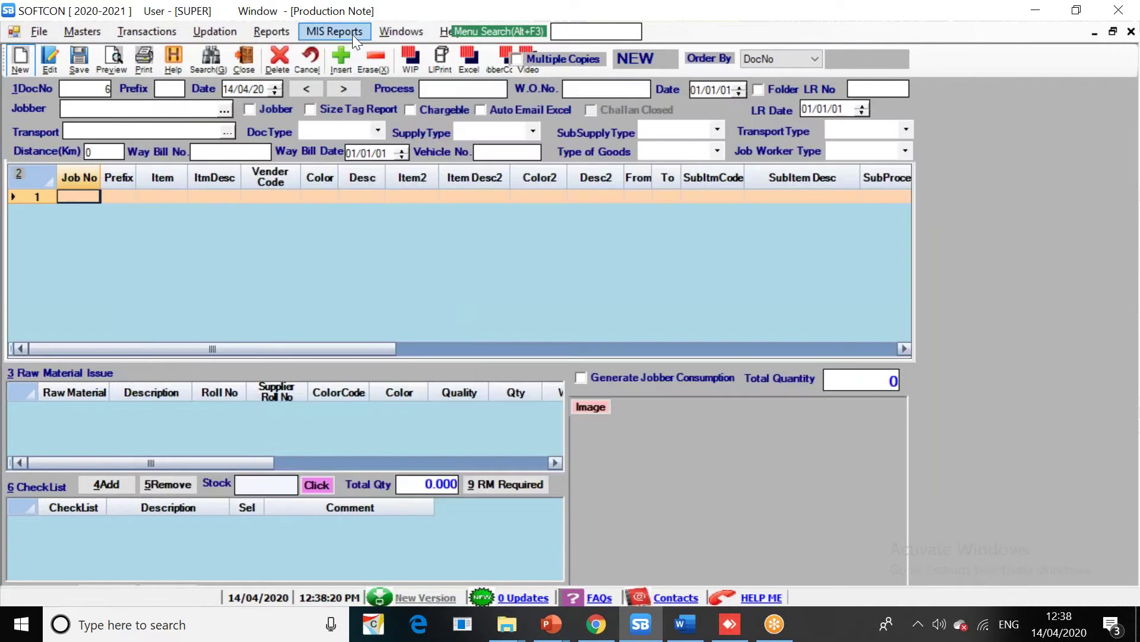
# Generate the Item History Production report for dates up to 14/04/20
pyautogui.click(352, 35)
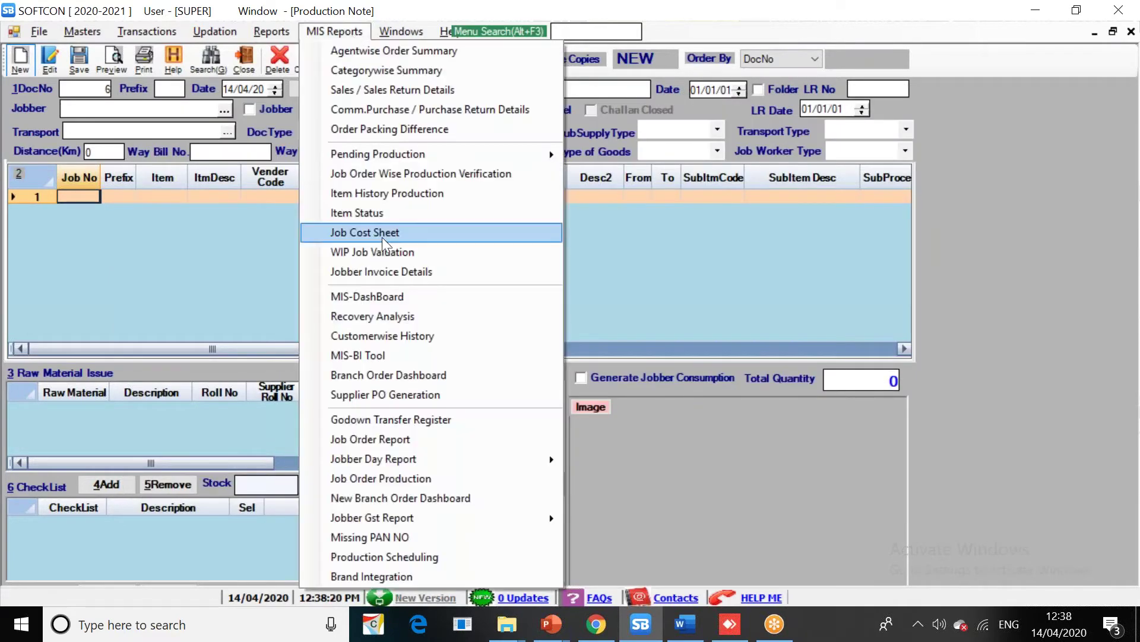
pyautogui.moveTo(494, 156)
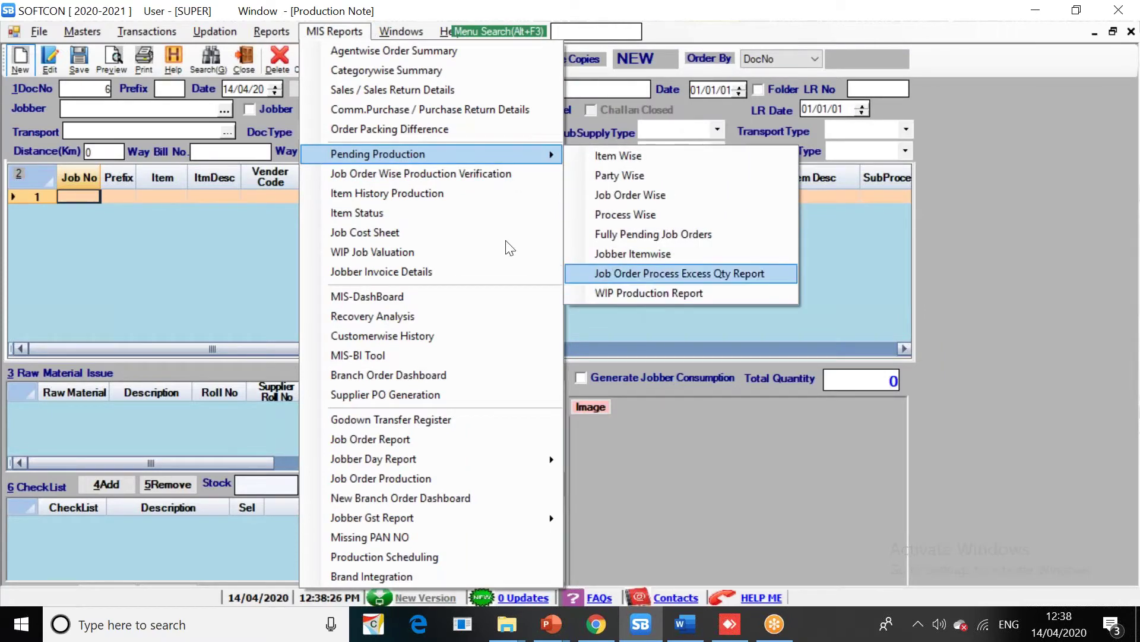
pyautogui.click(402, 200)
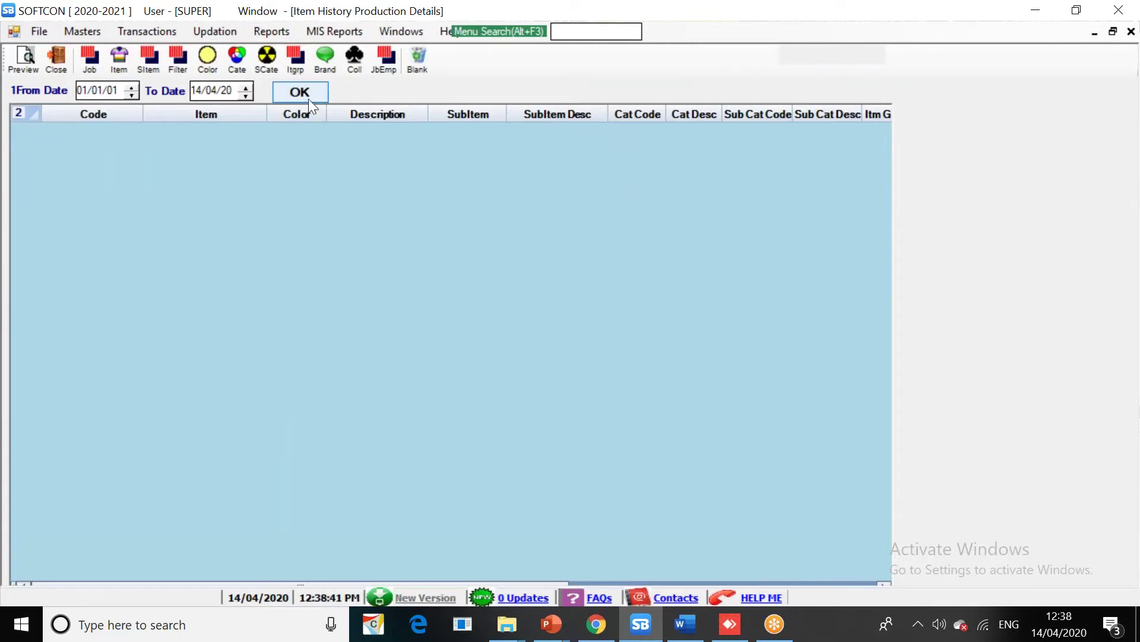
pyautogui.click(308, 99)
# Look across the item history columns from code to selection, returning to the first row's item code
pyautogui.press('Right')
pyautogui.press('Right')
pyautogui.press('Right')
pyautogui.press('Right')
pyautogui.press('Right')
pyautogui.press('Right')
pyautogui.press('Right')
pyautogui.press('Right')
pyautogui.press('Right')
pyautogui.press('Right')
pyautogui.press('Right')
pyautogui.press('Right')
pyautogui.press('Right')
pyautogui.press('Right')
pyautogui.press('Right')
pyautogui.press('Right')
pyautogui.press('Right')
pyautogui.press('Right')
pyautogui.press('Right')
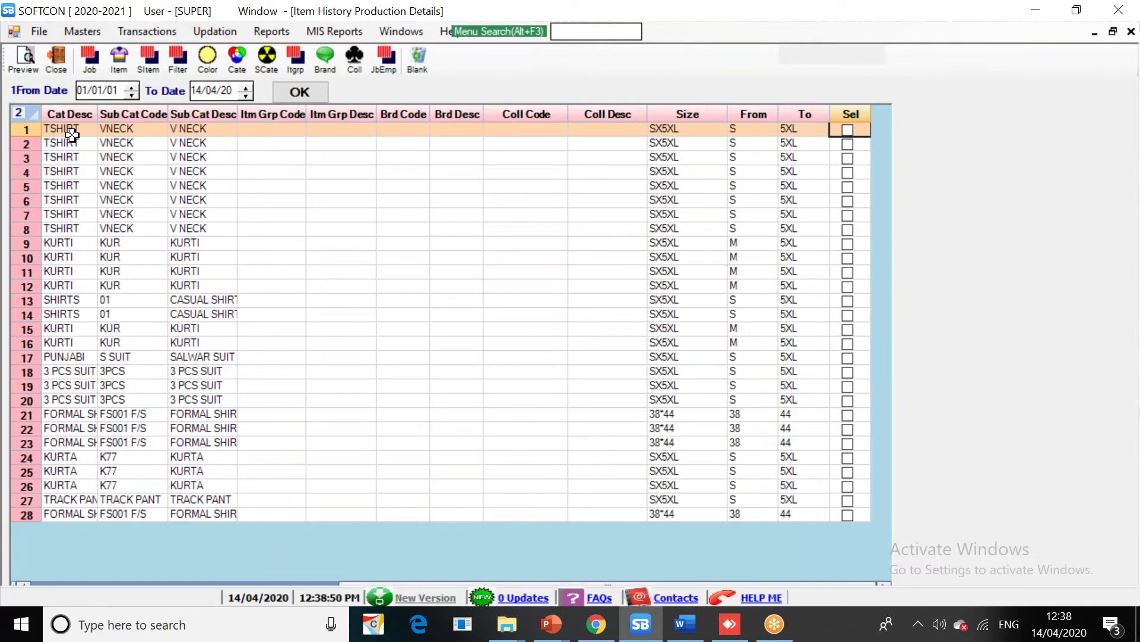
pyautogui.press('Home')
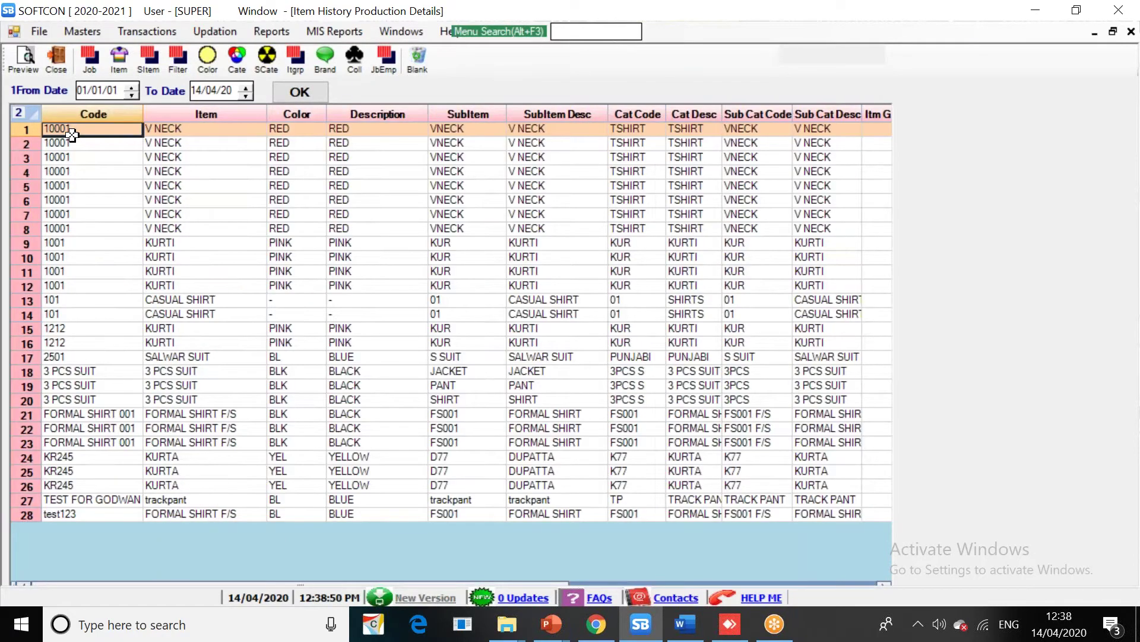
# Preview the Itemwise production details for item 10001 V NECK and check its production note numbers and jobber
pyautogui.click(23, 68)
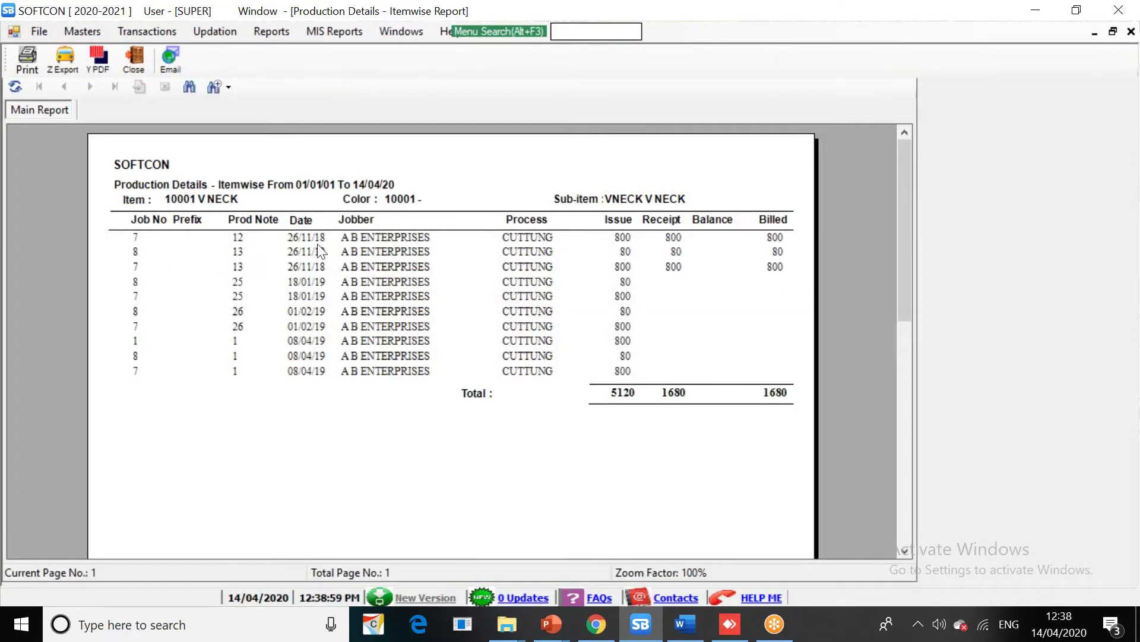
pyautogui.click(252, 242)
pyautogui.click(254, 255)
pyautogui.click(255, 265)
pyautogui.click(256, 280)
pyautogui.click(257, 295)
pyautogui.click(262, 312)
pyautogui.click(266, 328)
pyautogui.click(358, 238)
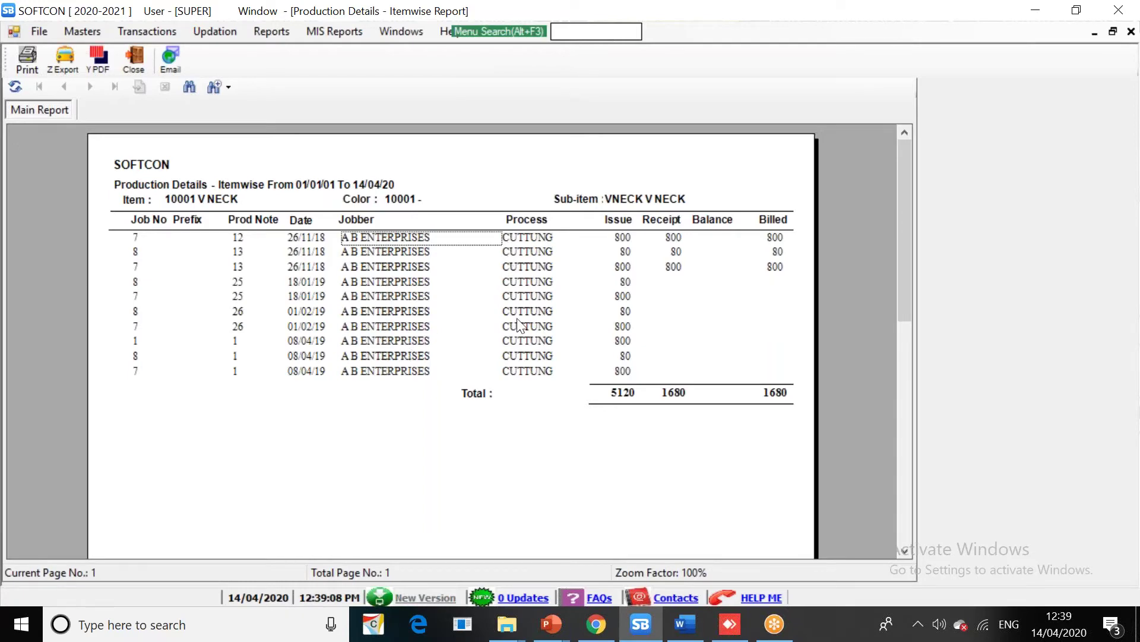
# Check the issue, receipt and billed quantities in the V NECK itemwise production details, and close the preview
pyautogui.click(611, 239)
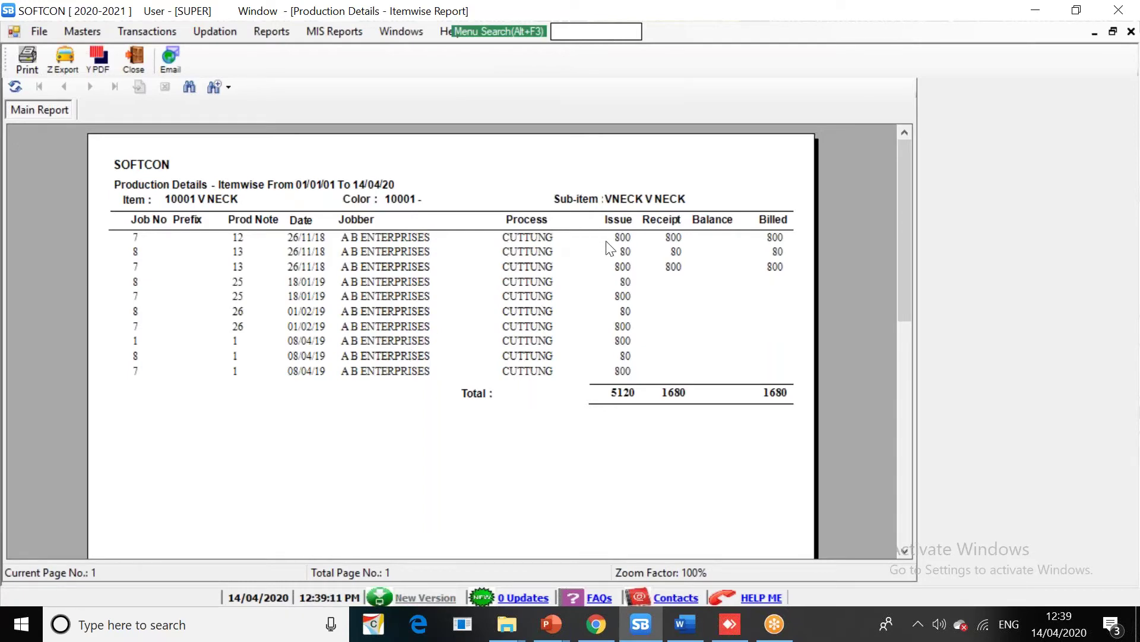
pyautogui.click(665, 235)
pyautogui.click(774, 238)
pyautogui.click(771, 282)
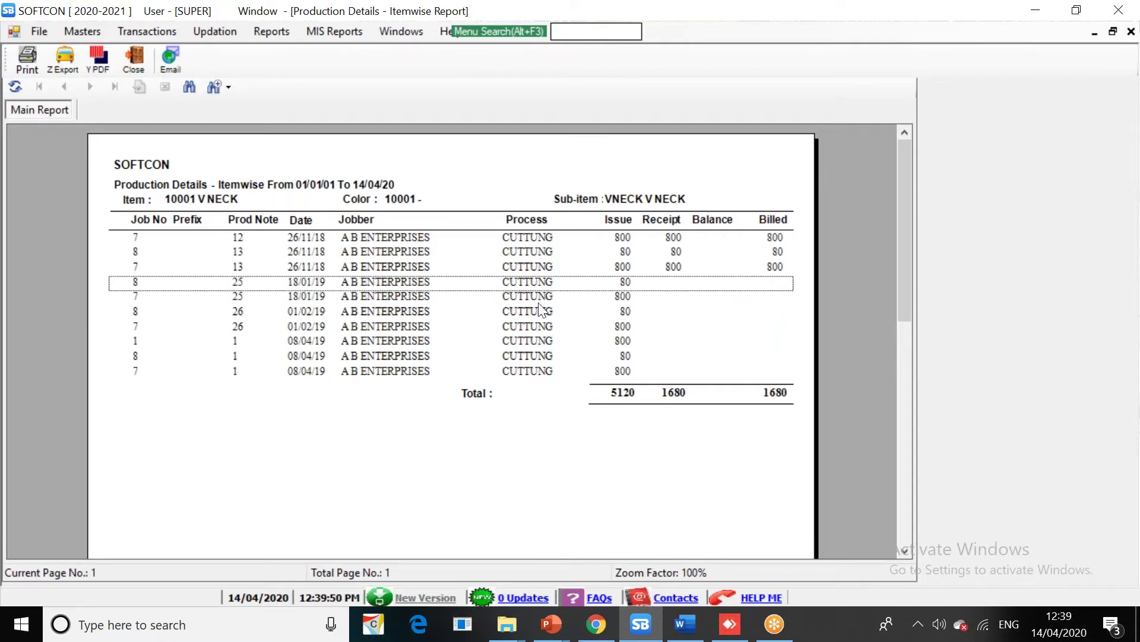
pyautogui.hotkey('alt', 'c')
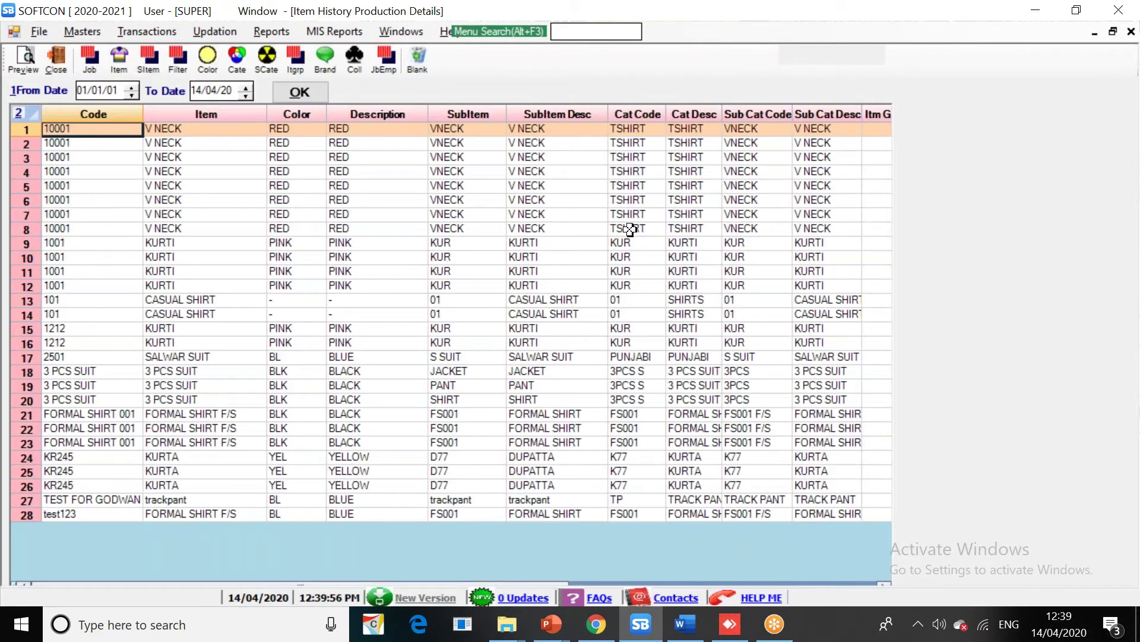
# Preview the Itemwise production details for all items, examine receipts and balances through page 2, and close the preview
pyautogui.hotkey('alt', 'v')
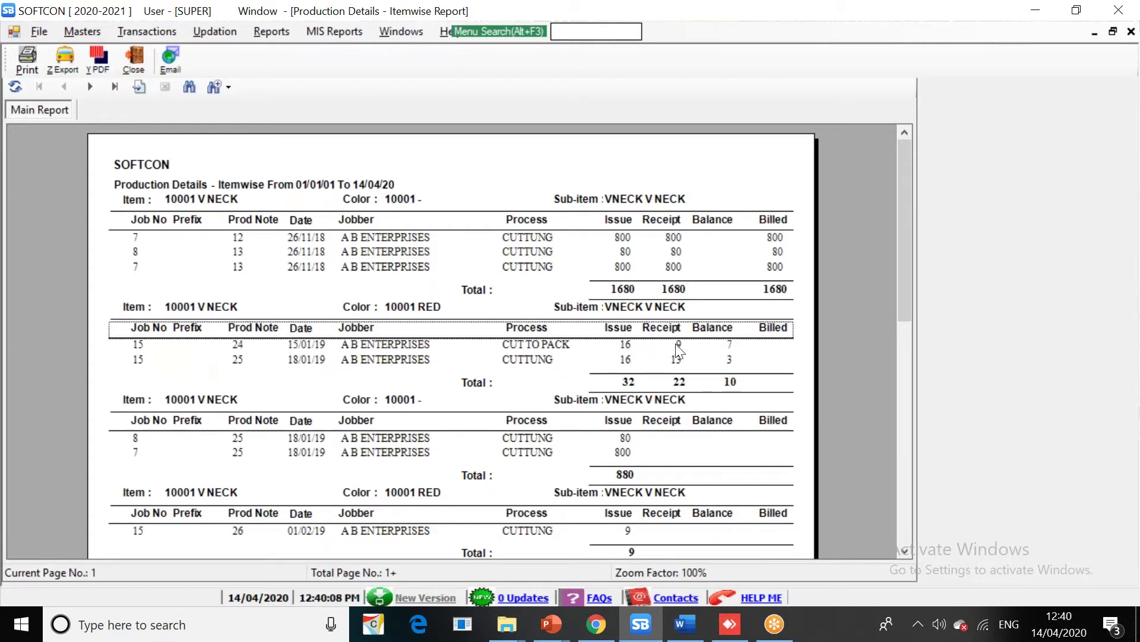
pyautogui.click(726, 350)
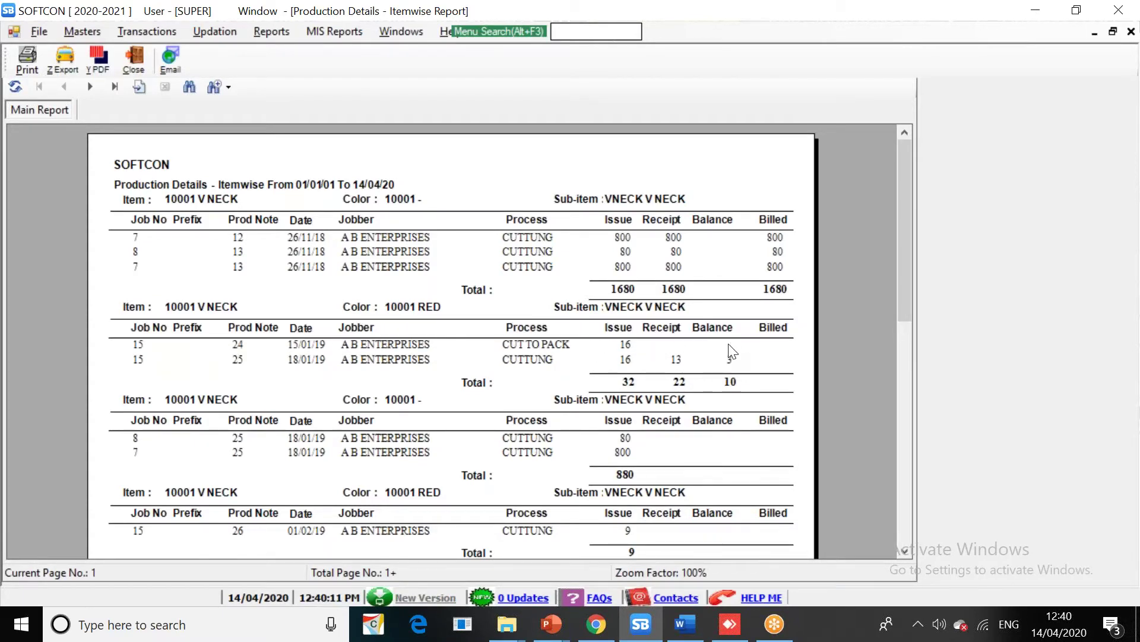
pyautogui.click(670, 347)
pyautogui.click(771, 348)
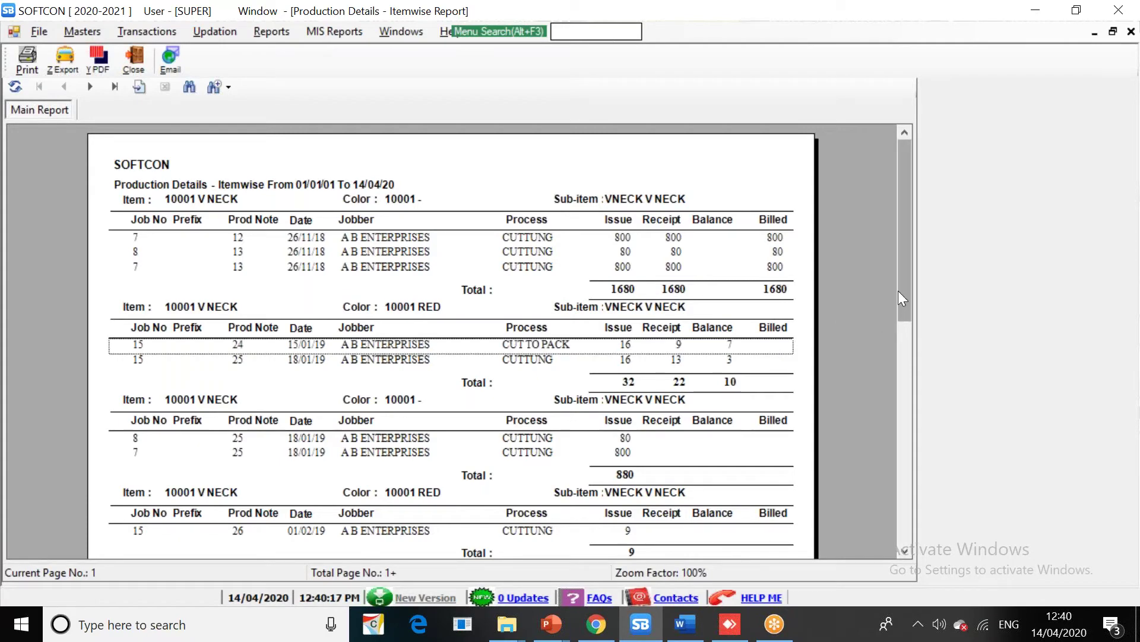
pyautogui.moveTo(899, 290); pyautogui.dragTo(903, 500)
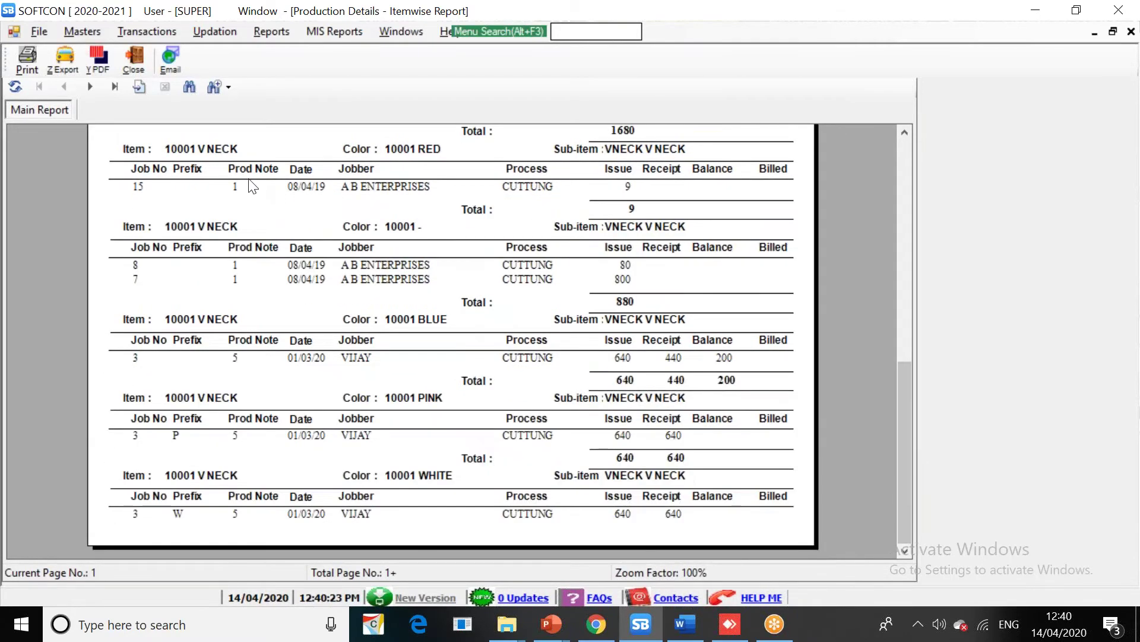
pyautogui.click(90, 87)
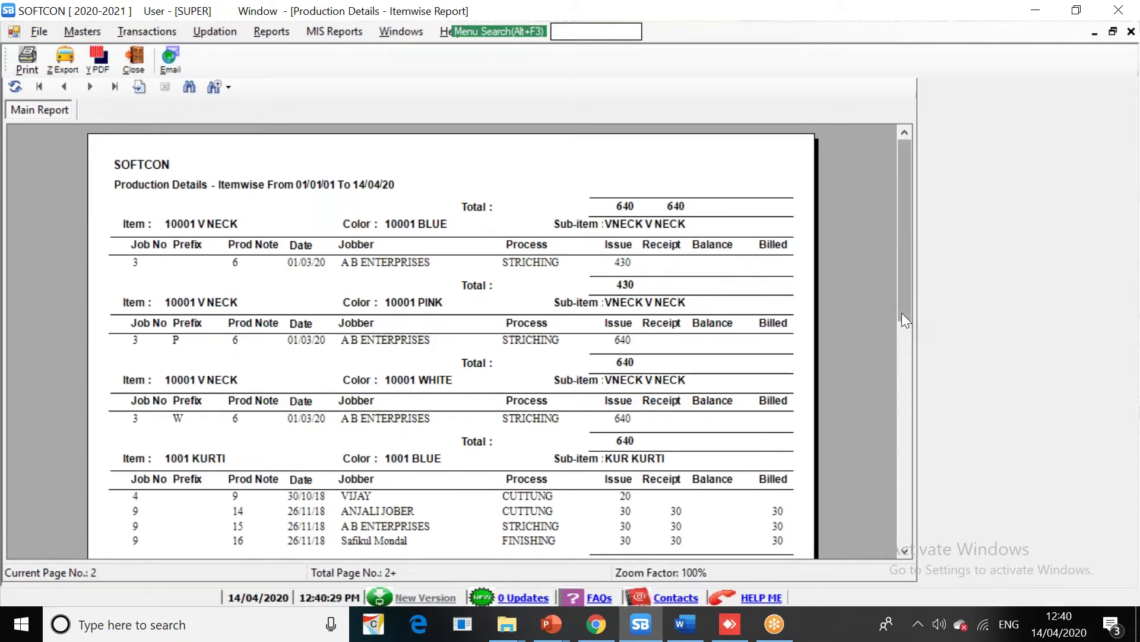
pyautogui.moveTo(906, 329); pyautogui.dragTo(916, 437)
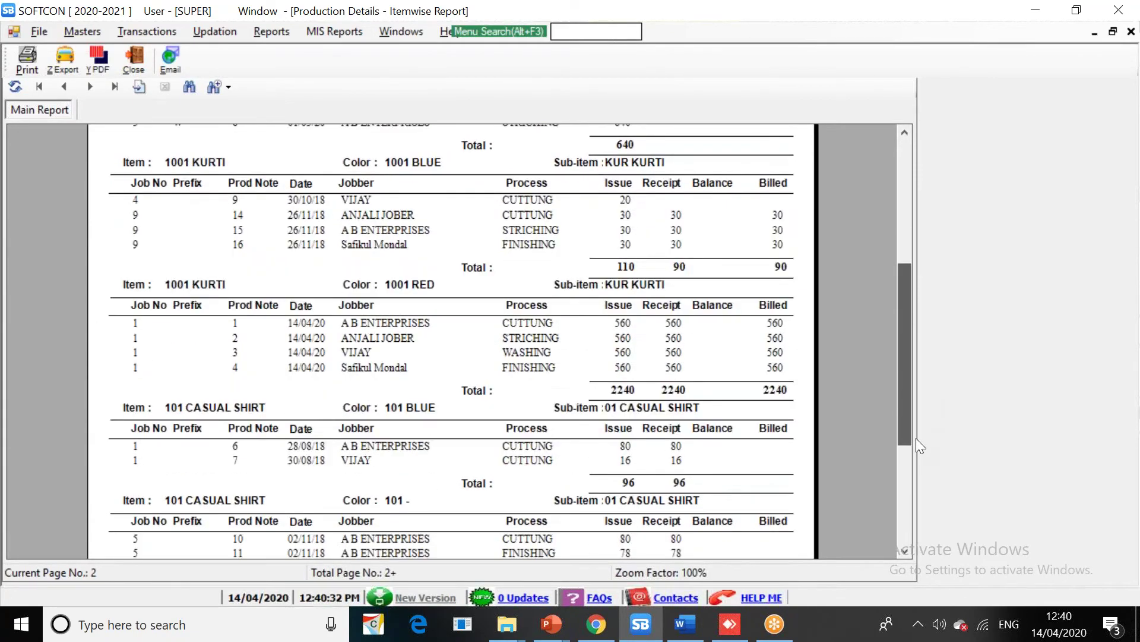
pyautogui.click(135, 60)
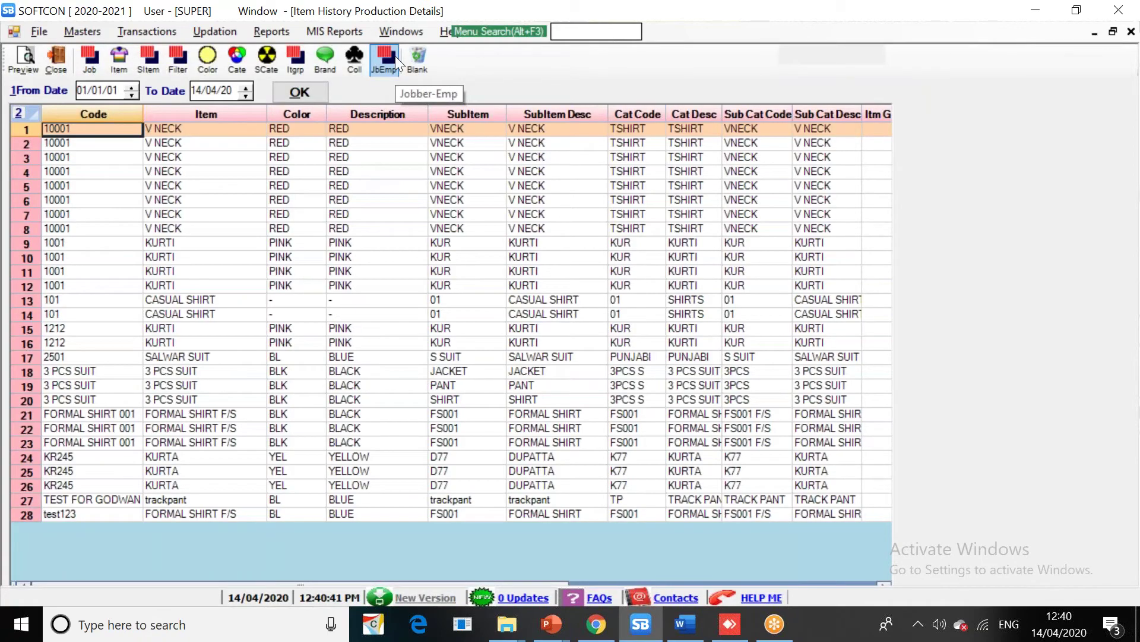
# Select only the second jobber in the item history's Jobber-Emp selection, confirm it, and close the report
pyautogui.click(391, 60)
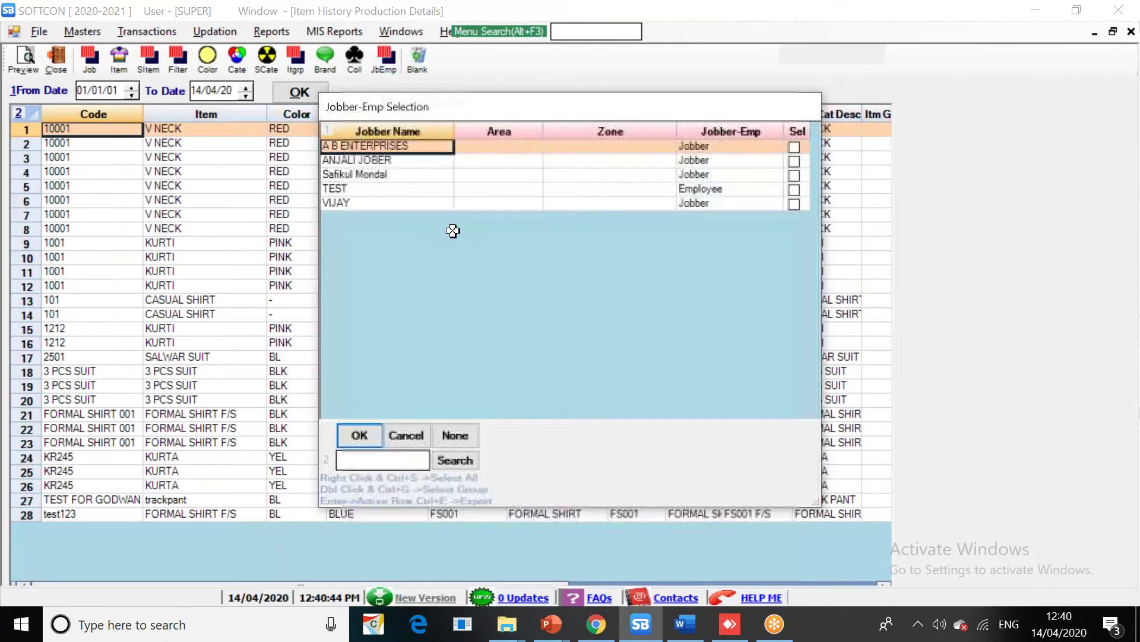
pyautogui.click(427, 146)
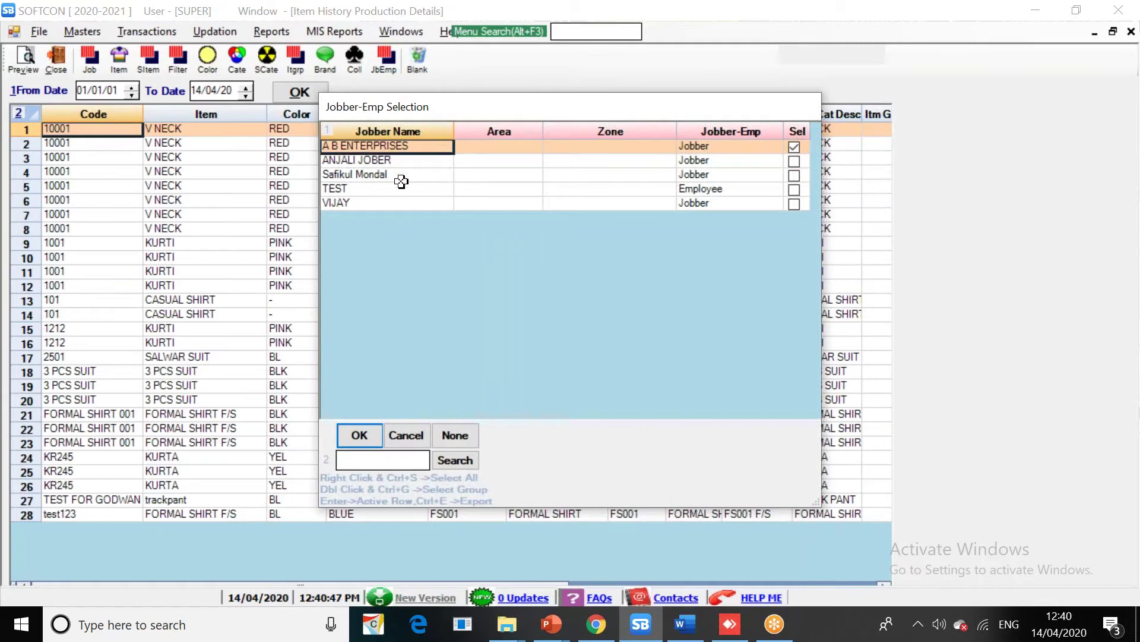
pyautogui.press('End')
pyautogui.press('space')
pyautogui.press('Down')
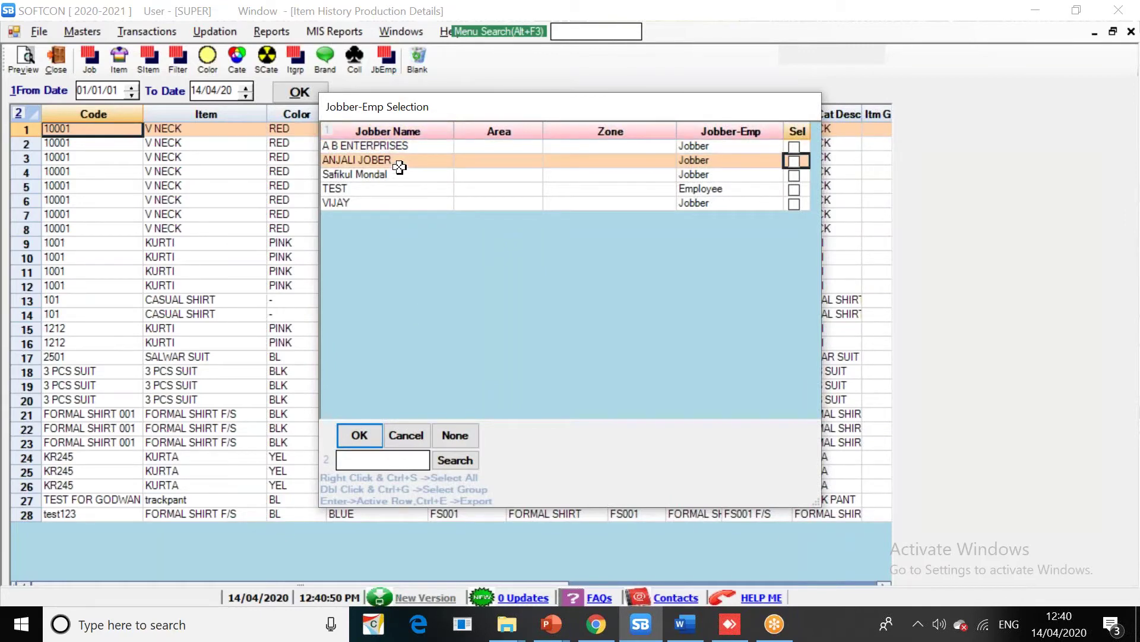
pyautogui.press('space')
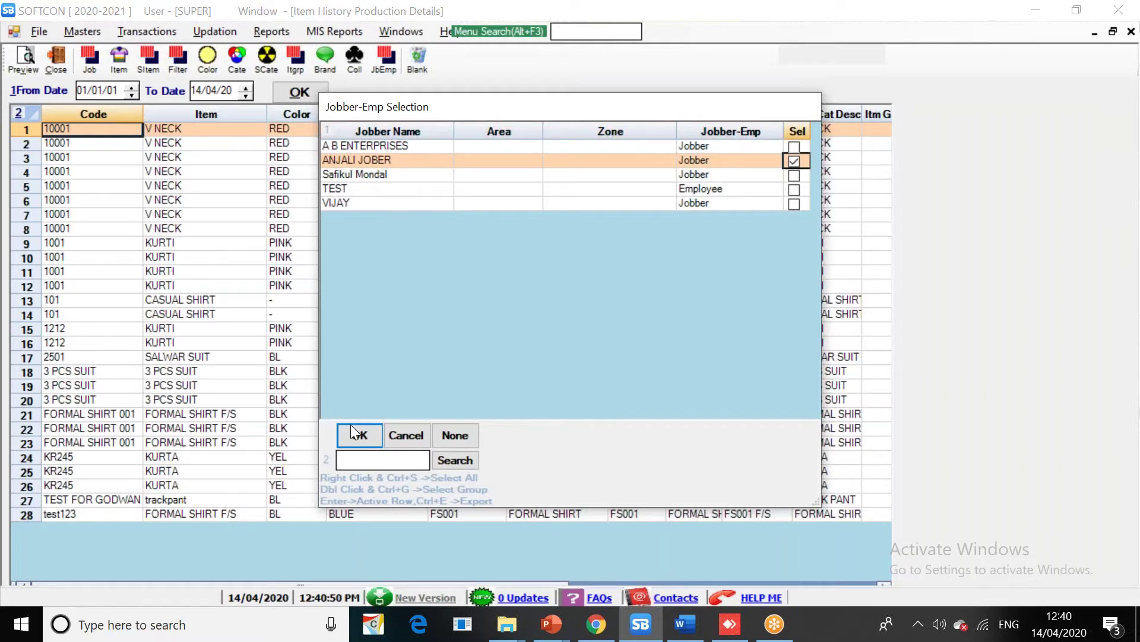
pyautogui.click(351, 424)
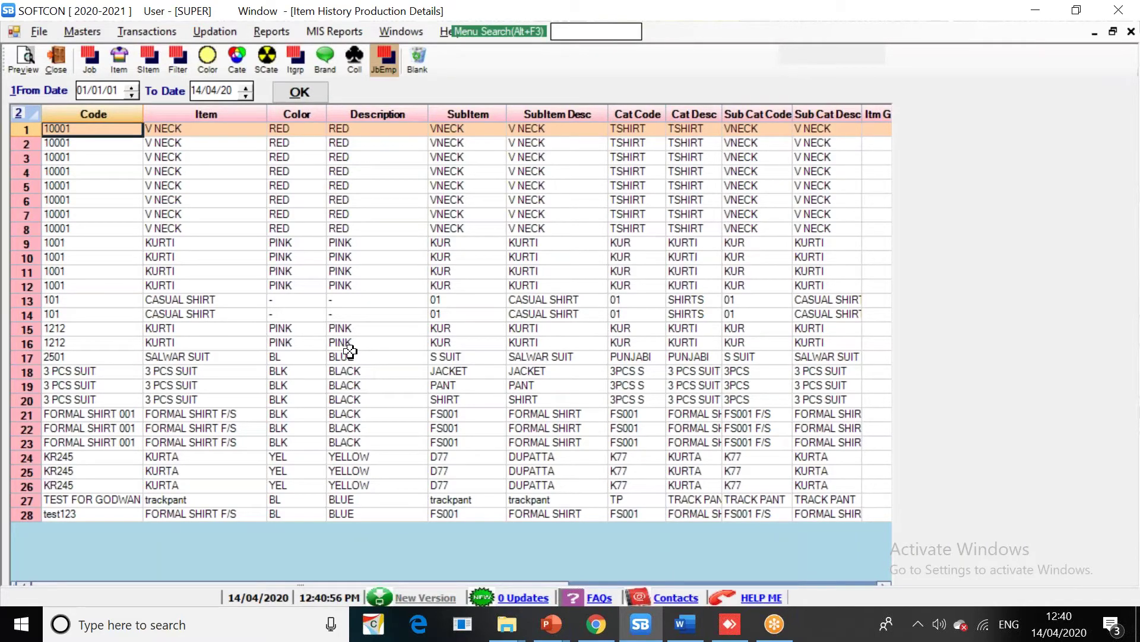
pyautogui.click(59, 57)
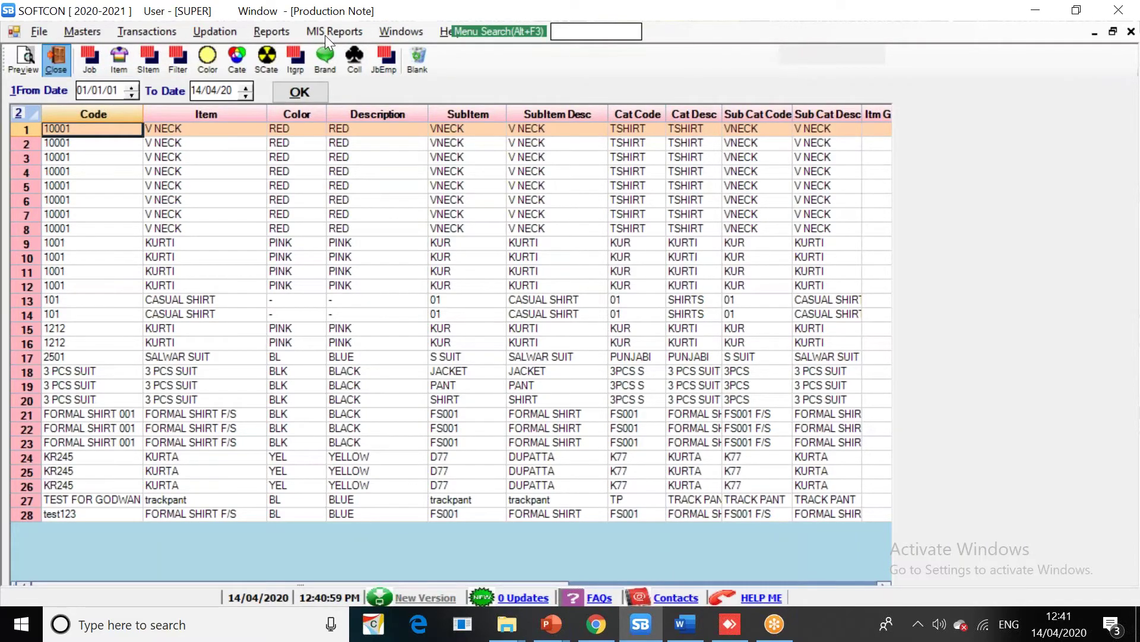
# Generate the Jobber Invoice Details report from 01/04/11 to 30/04/20
pyautogui.click(325, 34)
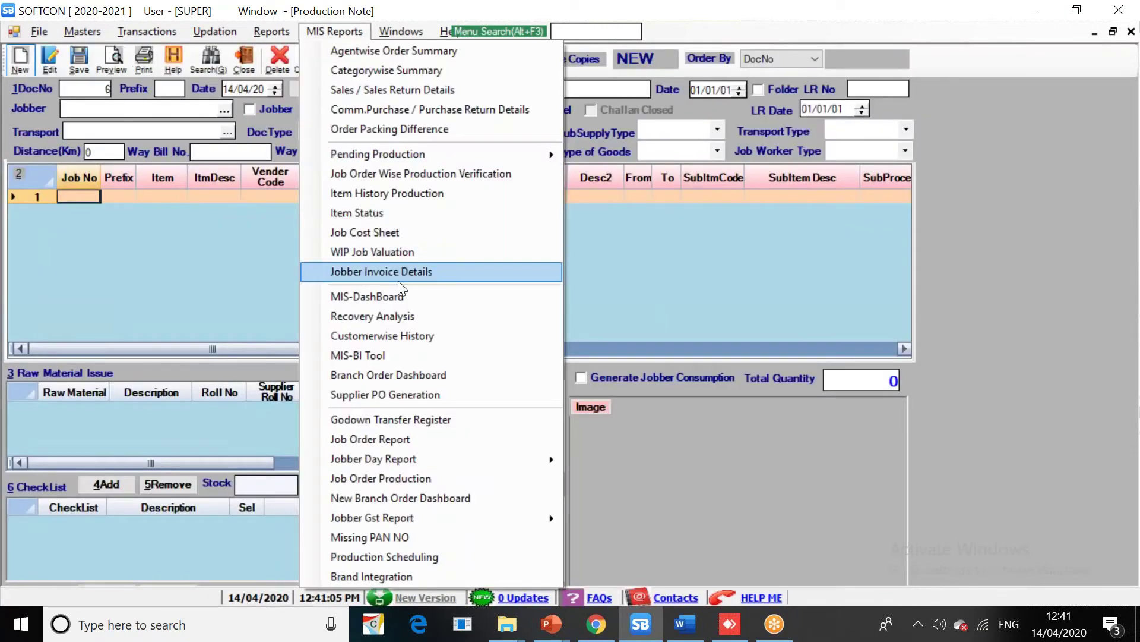
pyautogui.click(399, 280)
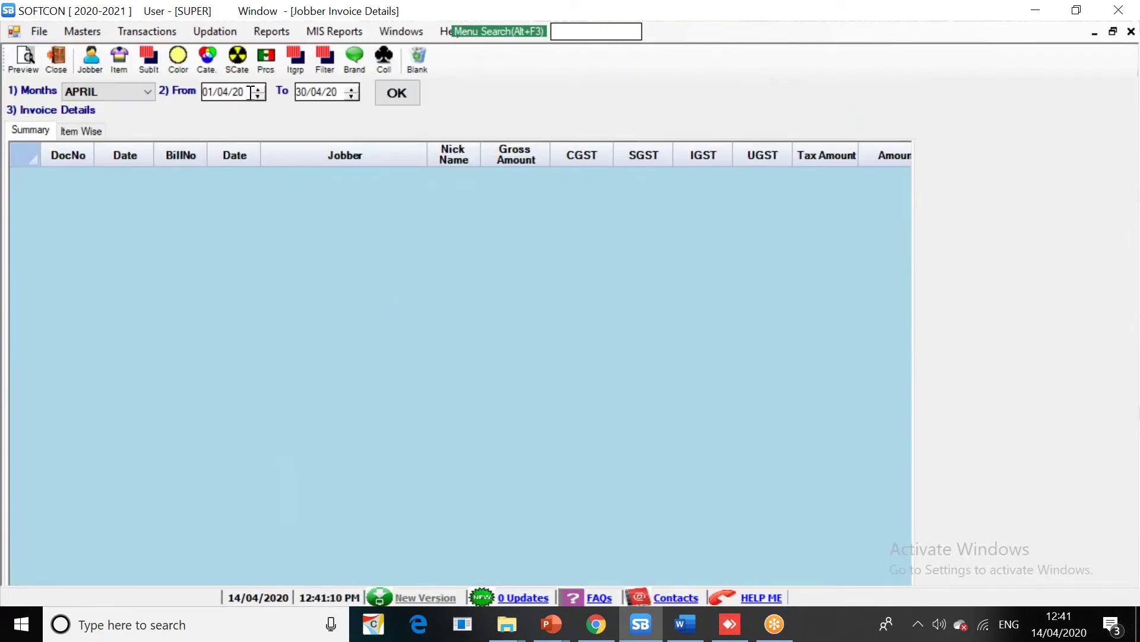
pyautogui.click(248, 97)
pyautogui.write('11')
pyautogui.click(385, 90)
# Look across the first jobber invoice's columns through to the final amount
pyautogui.click(133, 179)
pyautogui.press('Right')
pyautogui.press('Right')
pyautogui.press('Right')
pyautogui.press('Right')
pyautogui.press('Right')
pyautogui.press('Right')
pyautogui.press('Right')
pyautogui.press('Right')
pyautogui.press('Right')
pyautogui.press('Right')
pyautogui.press('Right')
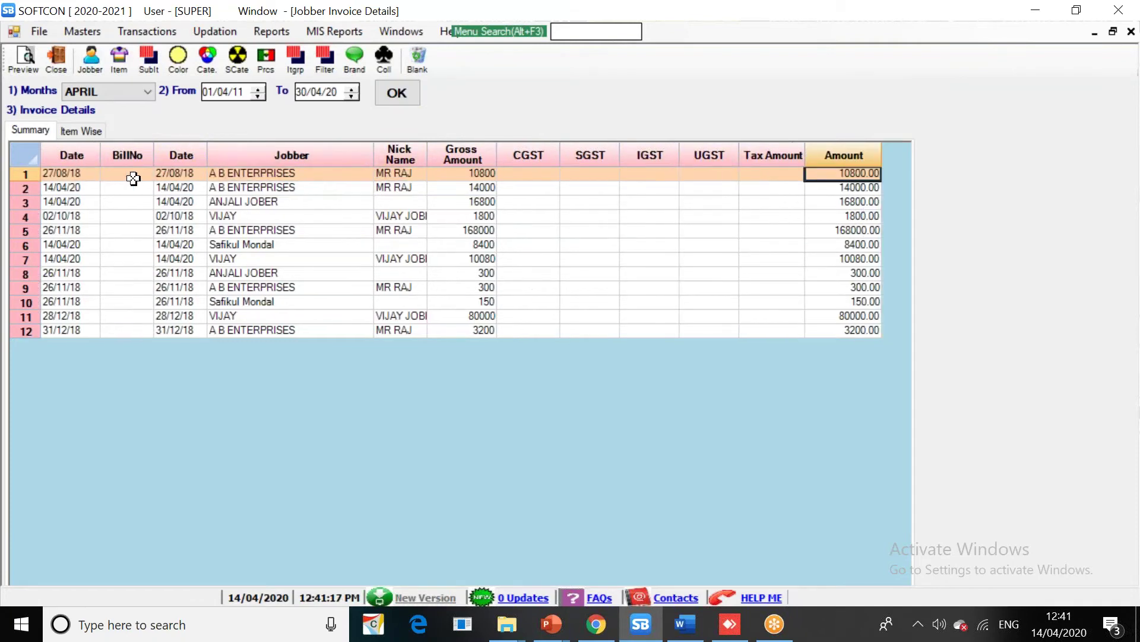
# Preview the Jobber Invoice Summary Report, return to the first invoice's document number, and close the invoice details
pyautogui.click(22, 57)
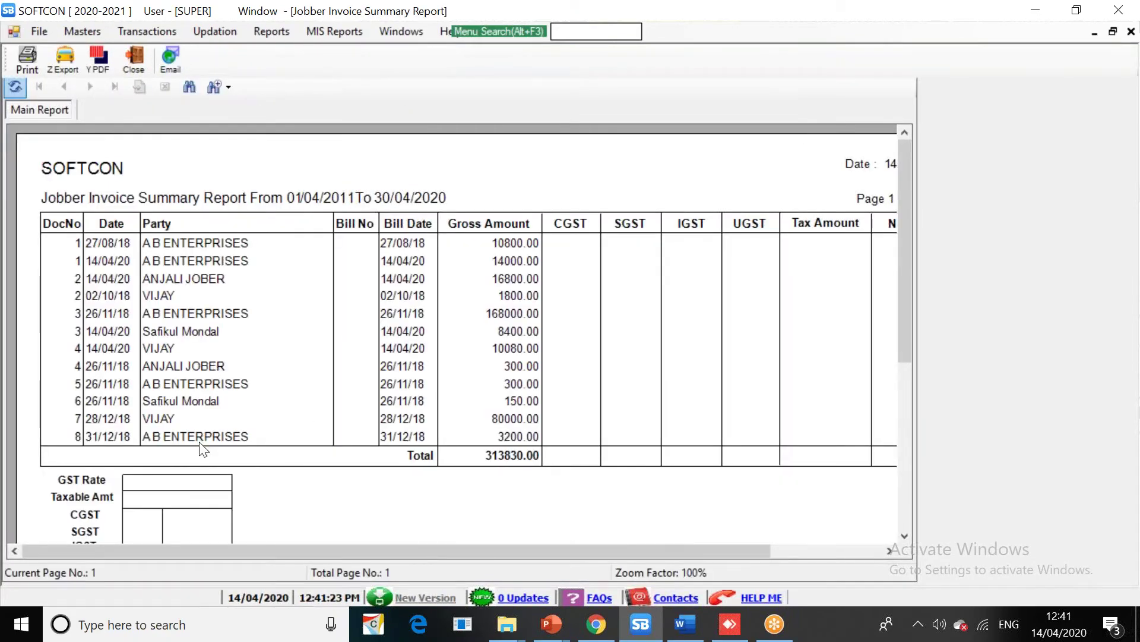
pyautogui.moveTo(259, 554); pyautogui.dragTo(200, 558)
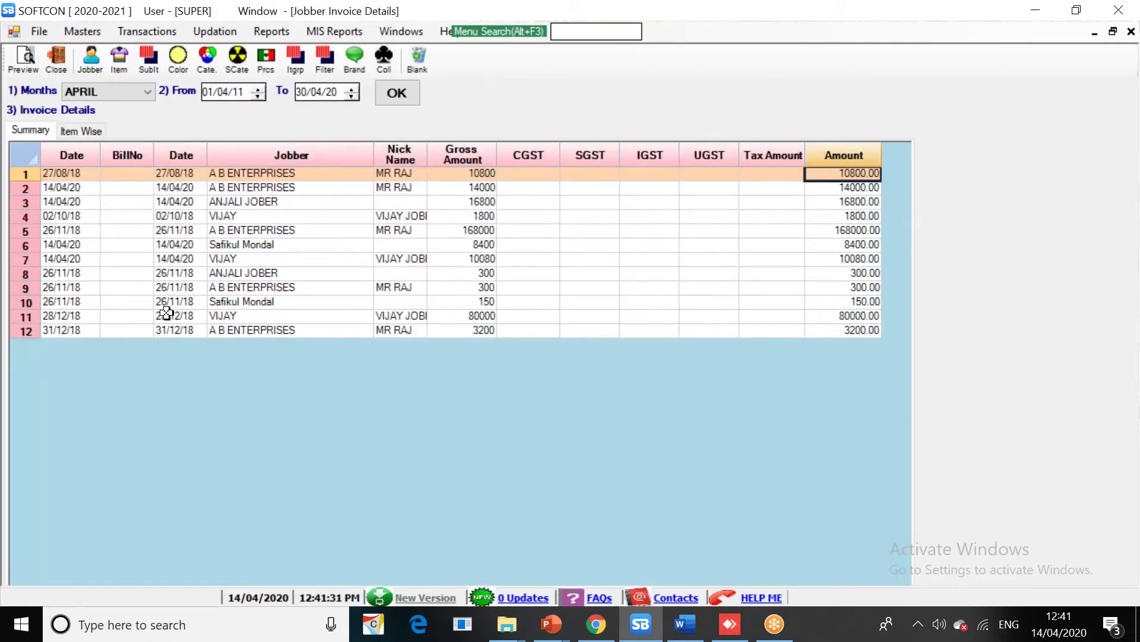
pyautogui.click(182, 277)
pyautogui.hotkey('ctrl', 'Up')
pyautogui.hotkey('ctrl', 'Left')
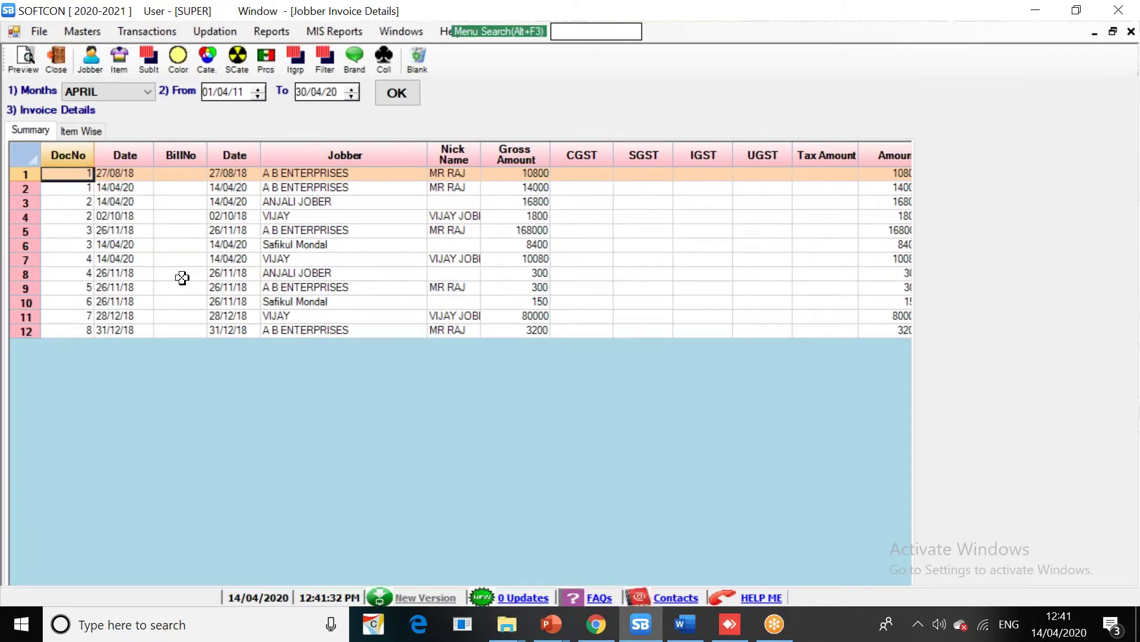
pyautogui.press('Escape')
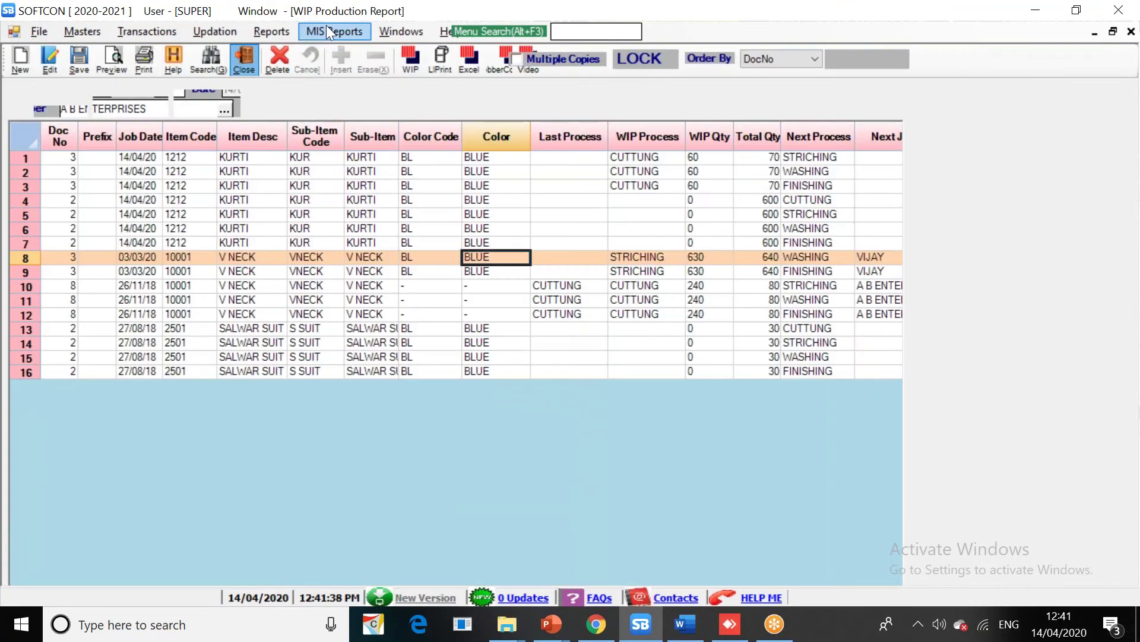
# Load the Job Cost Sheet items from 14/04/11 to 14/04/20 and view the cost sheet report
pyautogui.click(327, 31)
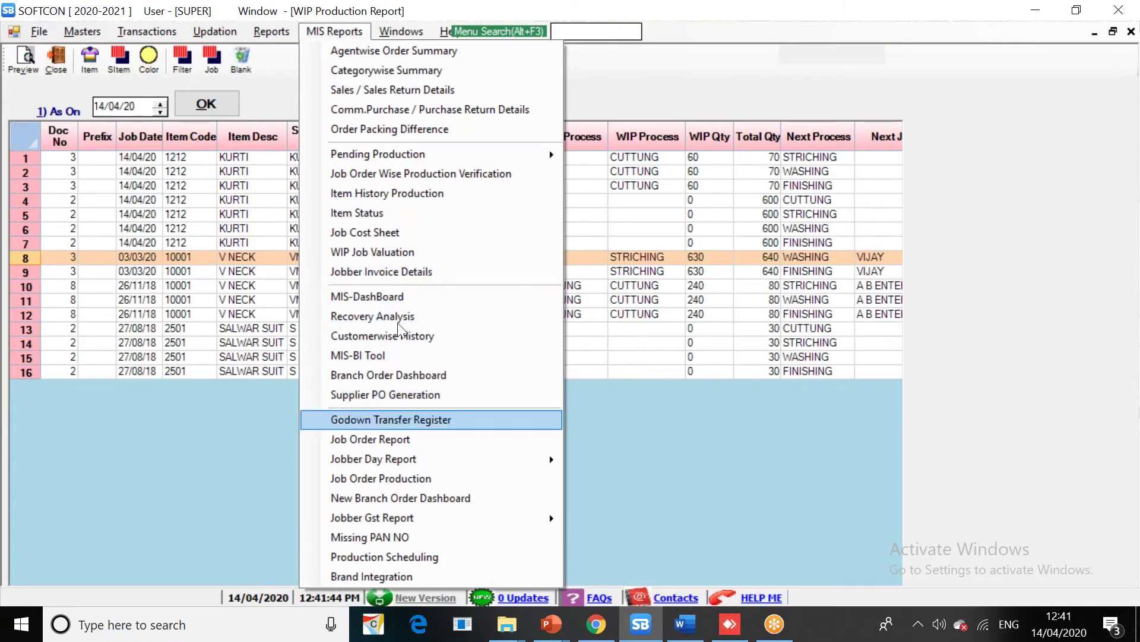
pyautogui.click(390, 235)
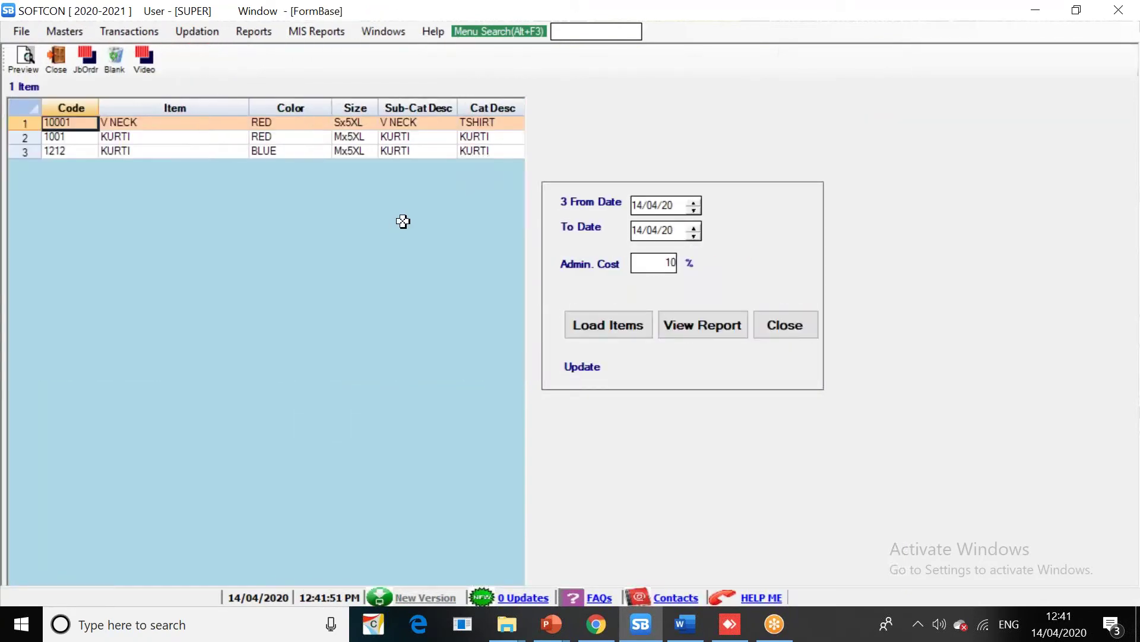
pyautogui.click(662, 209)
pyautogui.write('11')
pyautogui.click(624, 330)
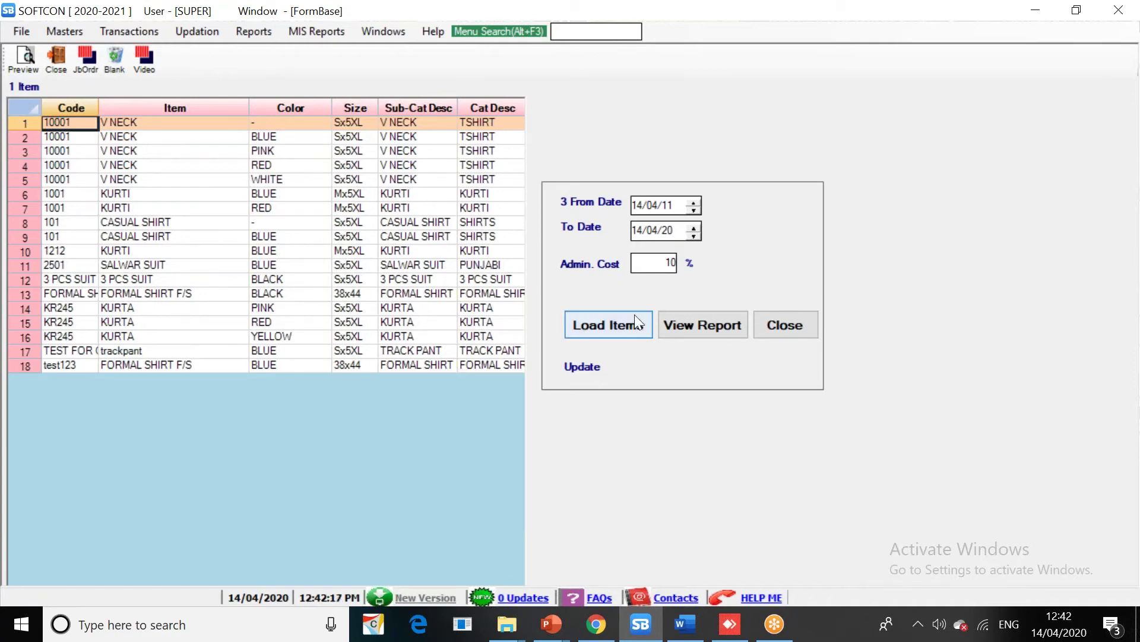
pyautogui.click(672, 323)
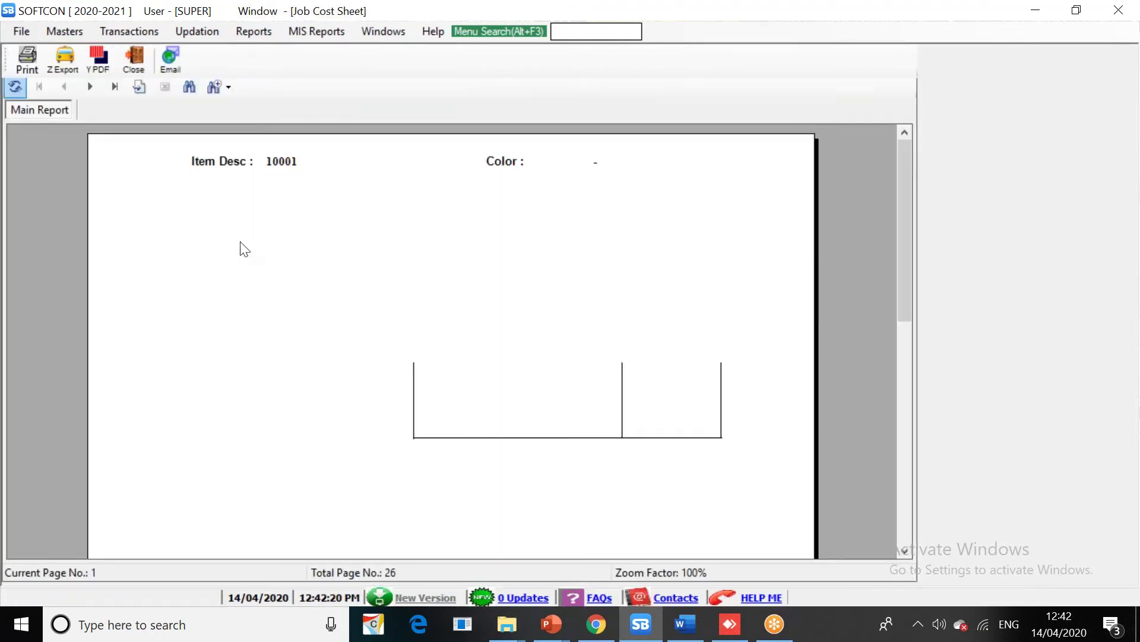
# Page forward through the Job Cost Sheet, examining raw material consumption, labour charges and admin cost for each job
pyautogui.click(99, 90)
pyautogui.click(98, 90)
pyautogui.click(98, 90)
pyautogui.click(99, 90)
pyautogui.click(99, 90)
pyautogui.click(98, 90)
pyautogui.click(98, 91)
pyautogui.click(99, 90)
pyautogui.click(99, 90)
pyautogui.click(98, 90)
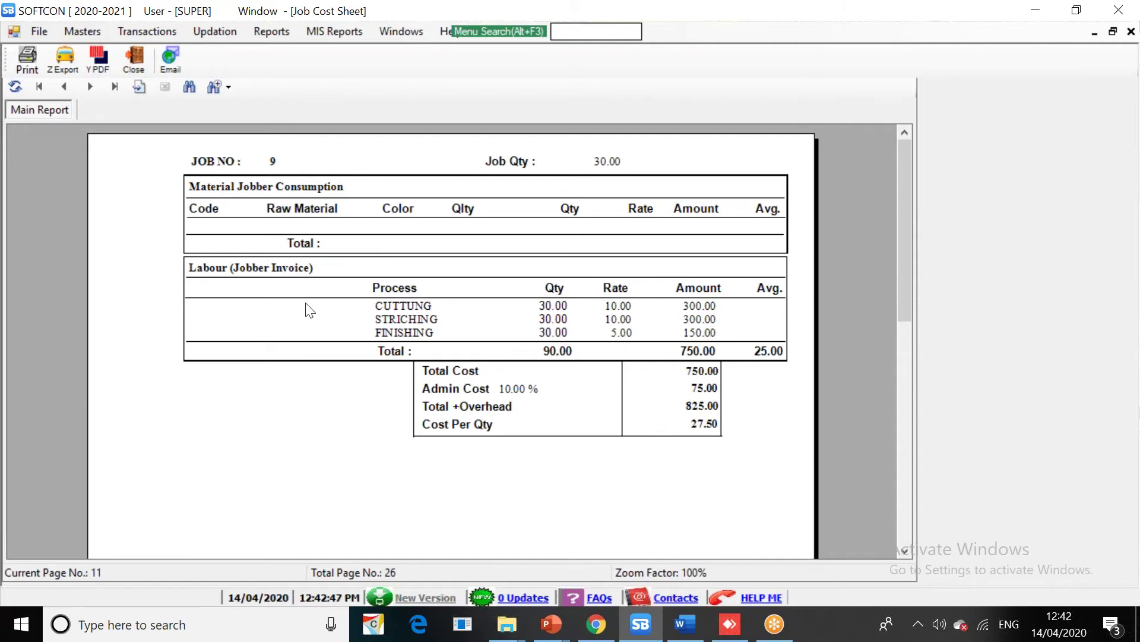
pyautogui.click(92, 88)
pyautogui.click(93, 86)
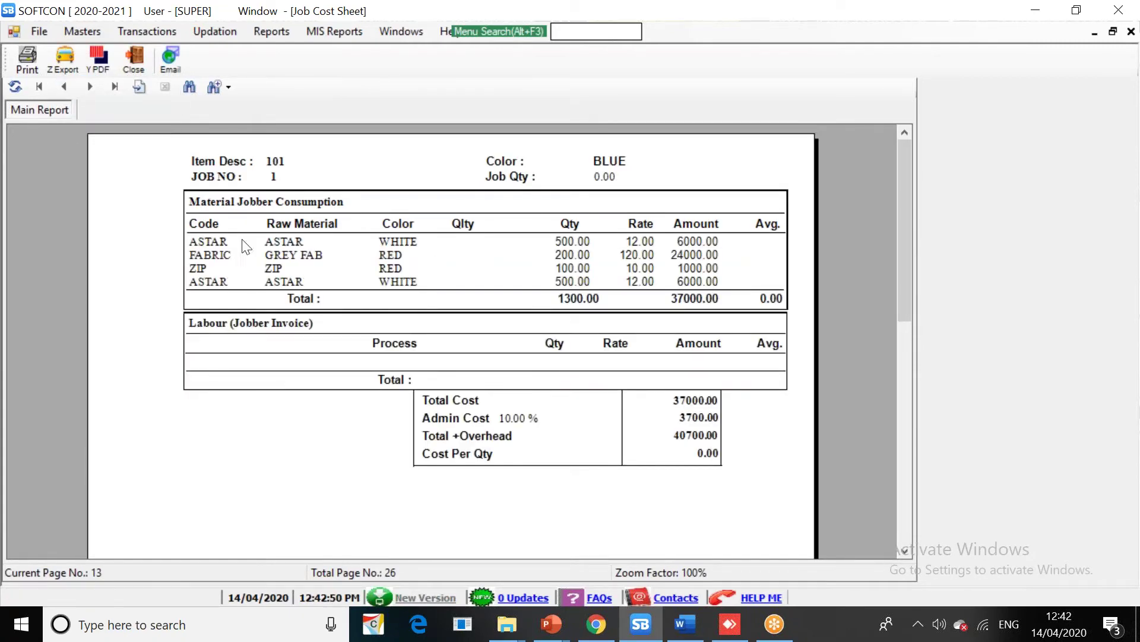
pyautogui.click(90, 88)
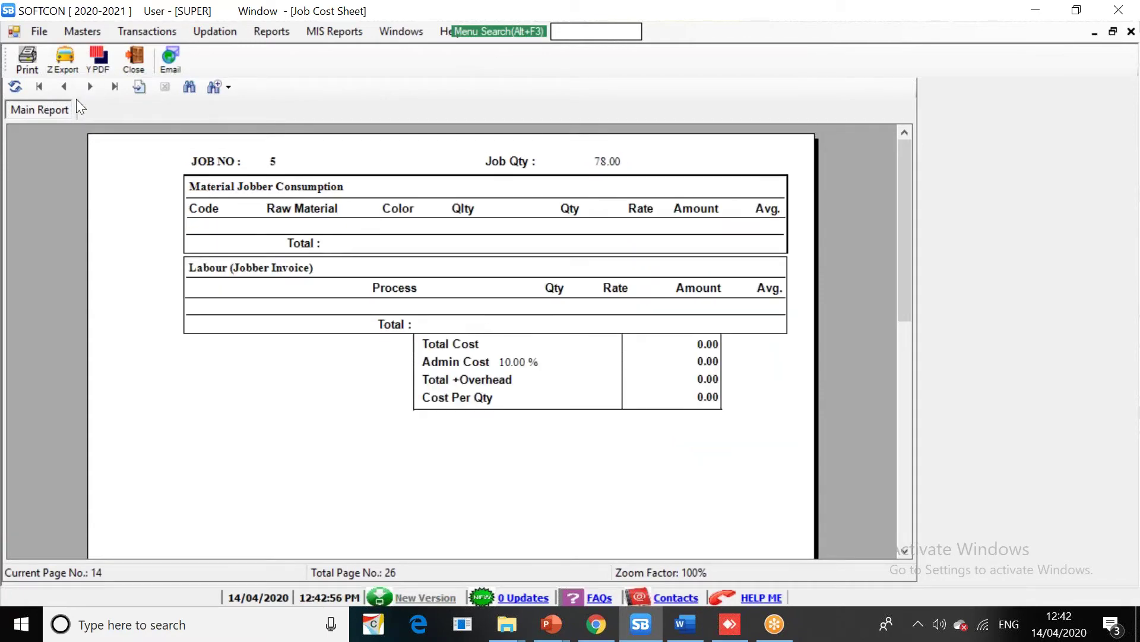
pyautogui.click(90, 87)
# Return to page 12 of the Job Cost Sheet and check the cost per quantity
pyautogui.click(61, 88)
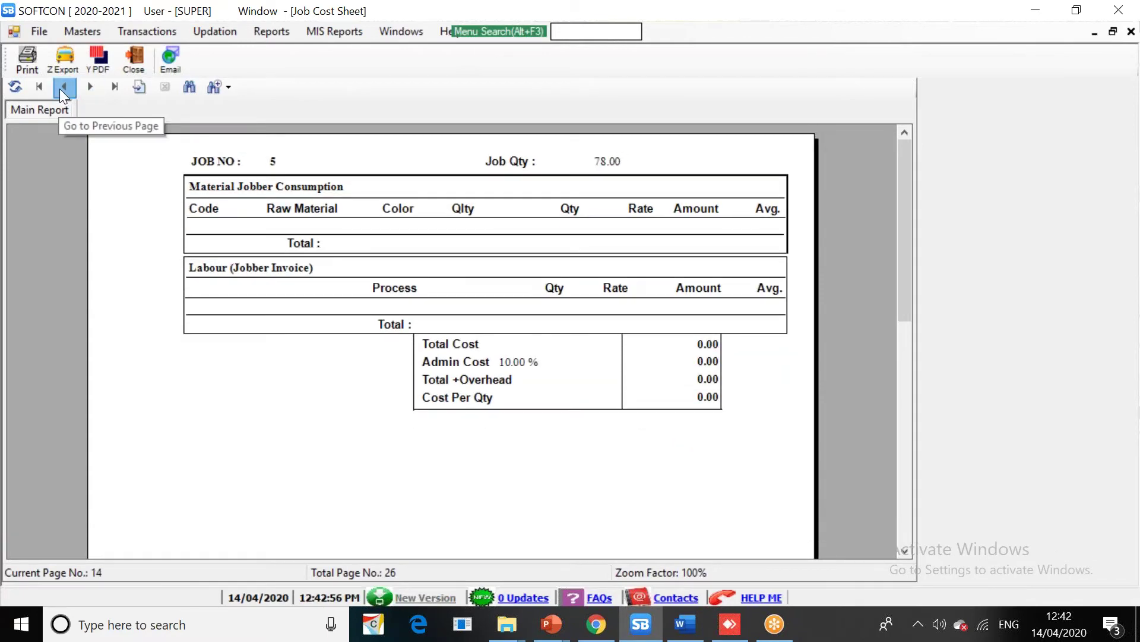
pyautogui.click(61, 88)
pyautogui.click(61, 88)
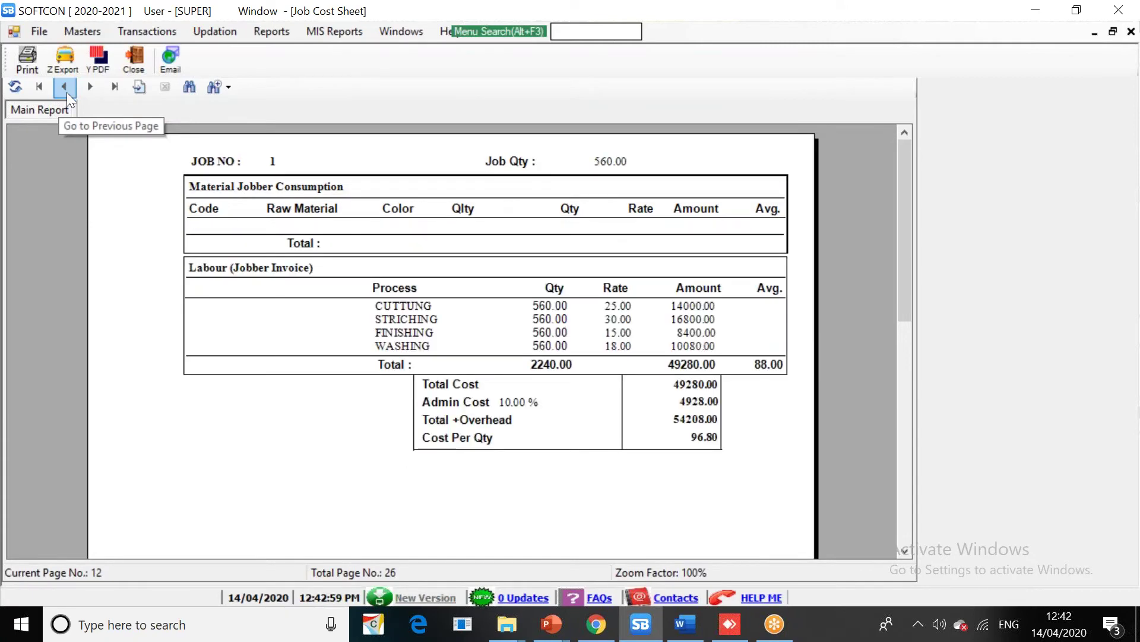
pyautogui.click(677, 440)
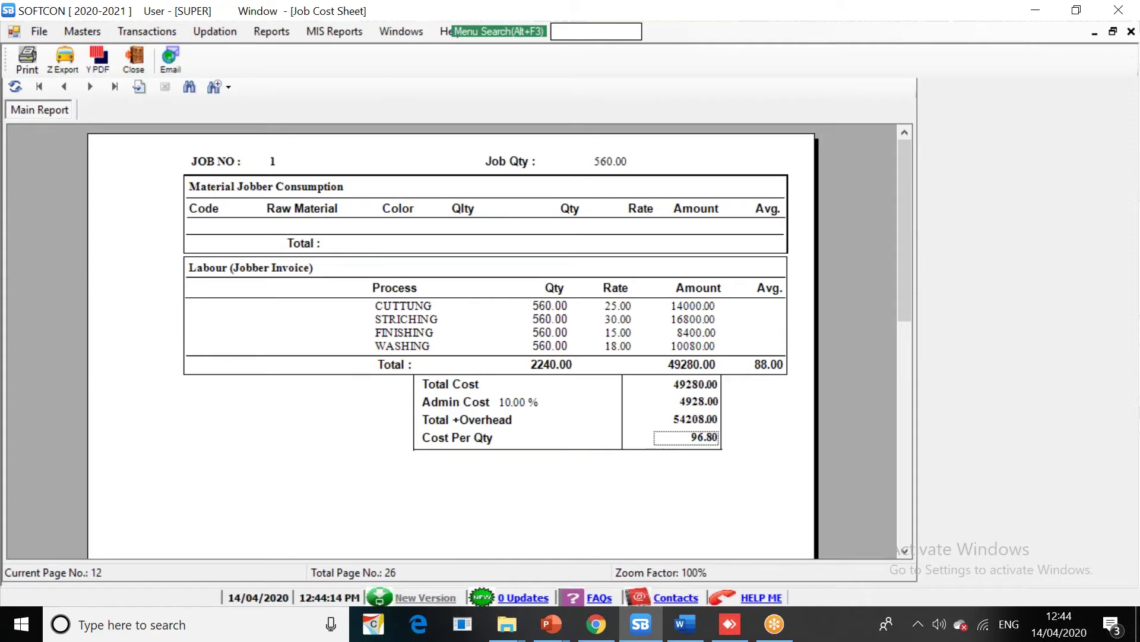
# Open the Production Scheduling report from the MIS reports
pyautogui.click(340, 29)
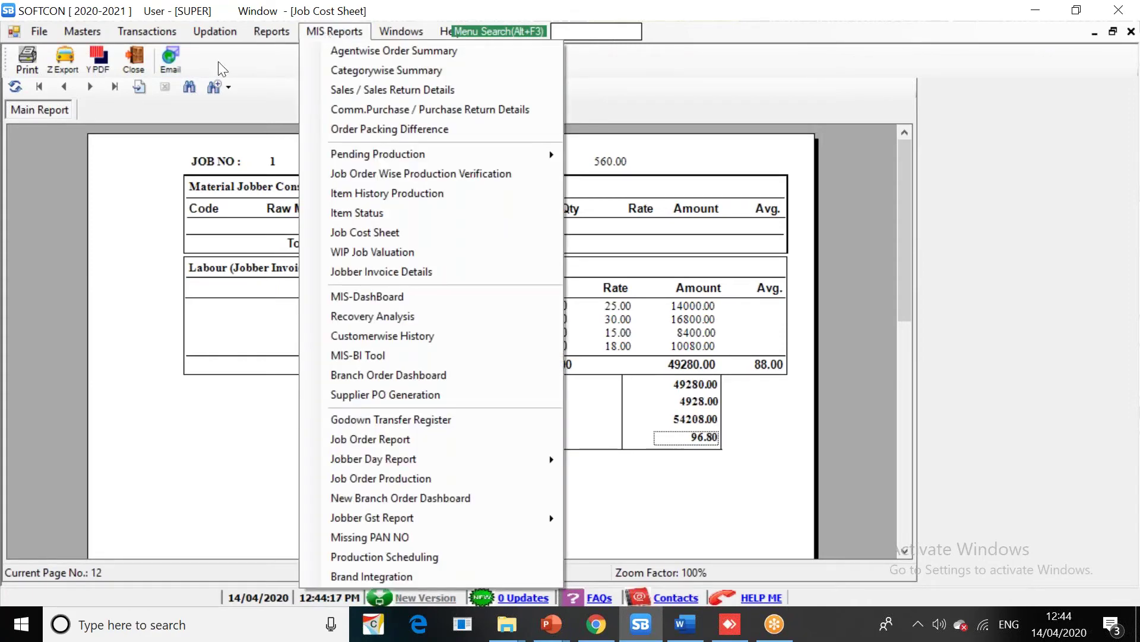
pyautogui.click(236, 33)
pyautogui.click(335, 31)
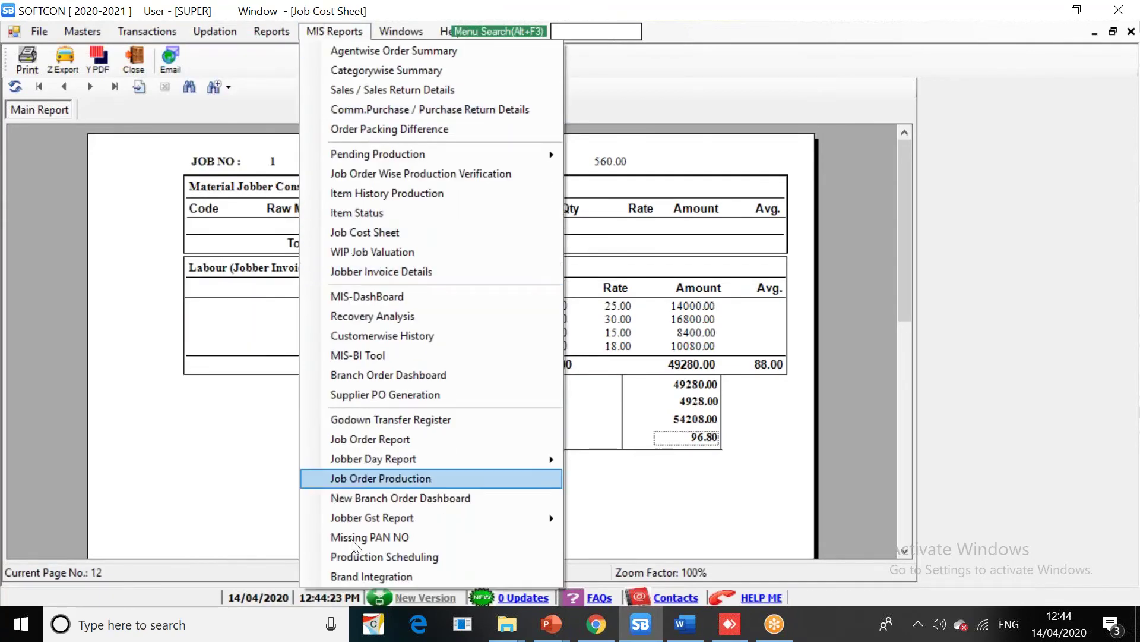
pyautogui.click(351, 557)
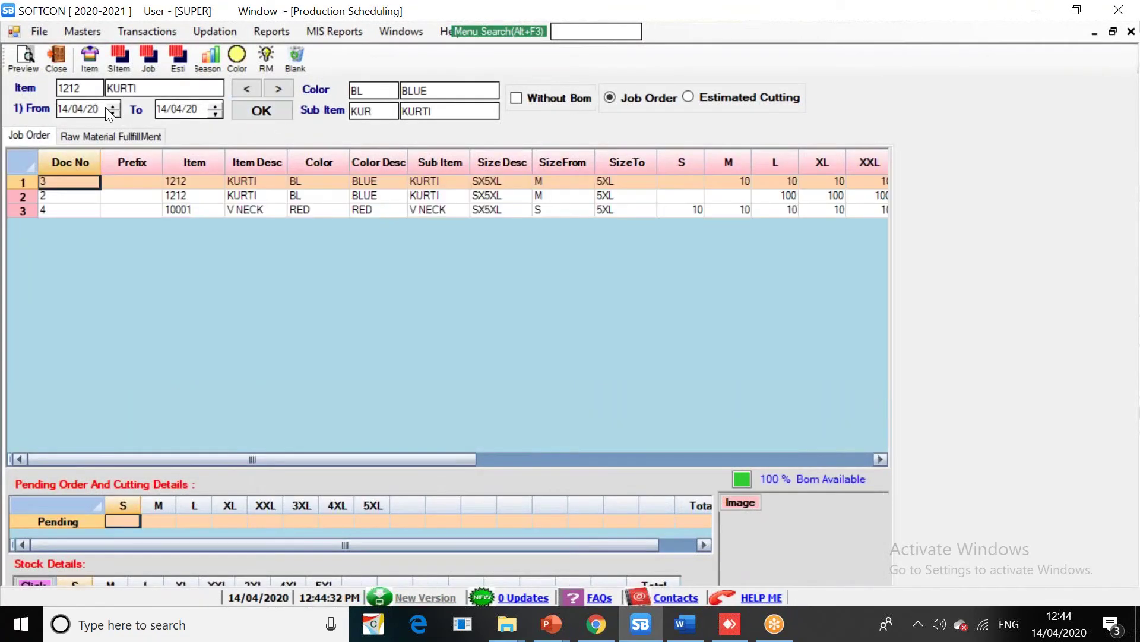
# Switch the production schedule to Estimated Cutting and return it to Job Order
pyautogui.click(146, 181)
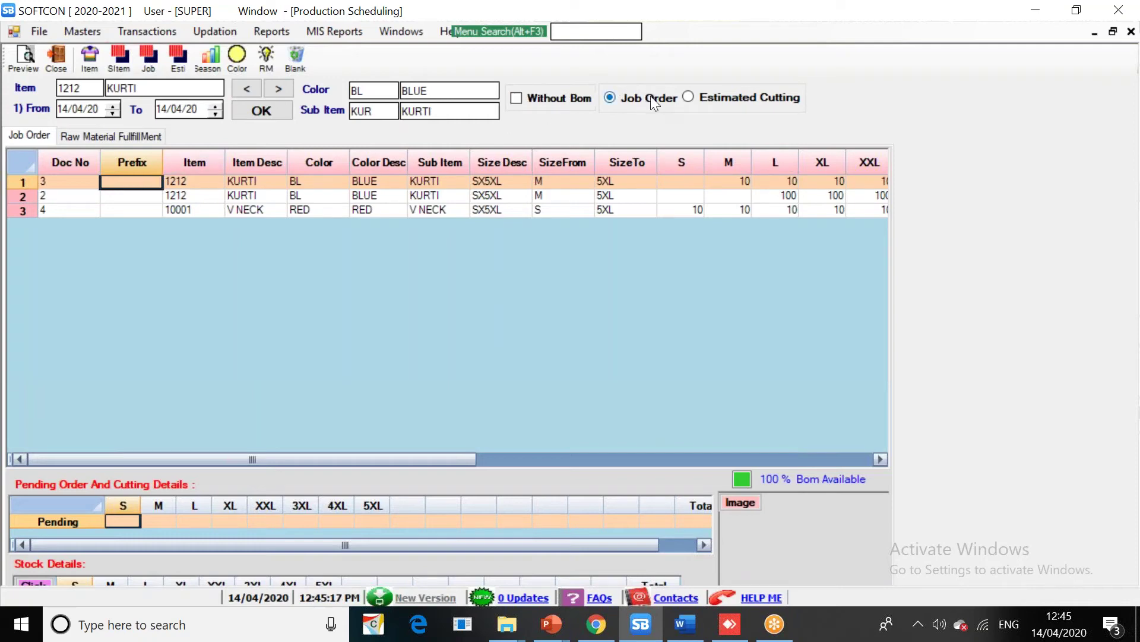
pyautogui.click(690, 97)
pyautogui.click(663, 102)
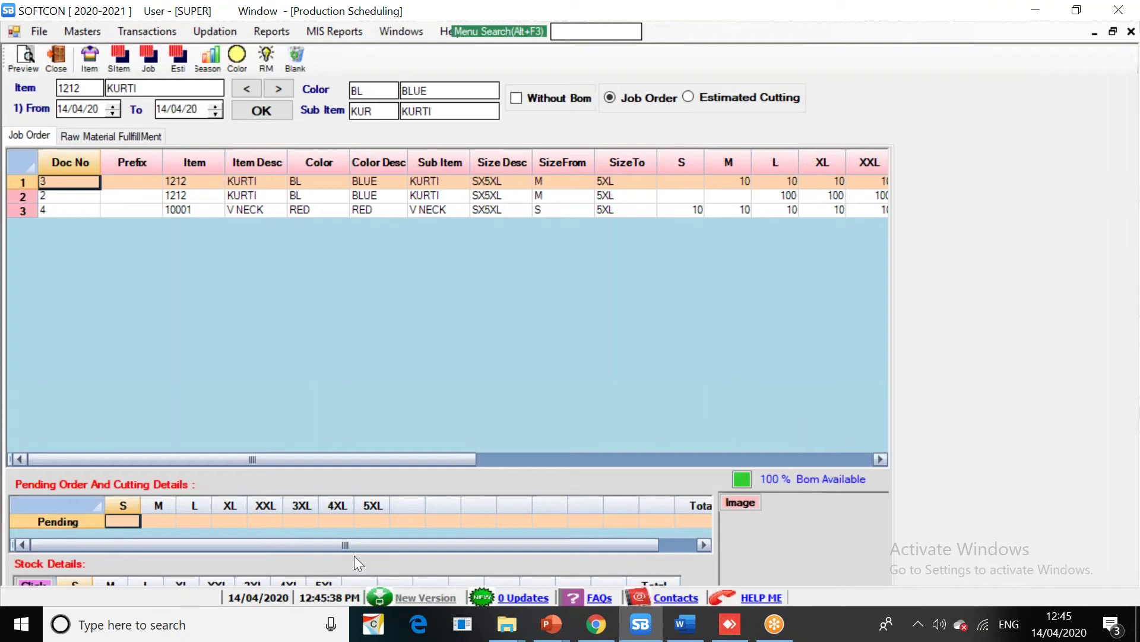
# Examine the first job order's item, colour and size-wise quantities across to its projection date
pyautogui.click(84, 182)
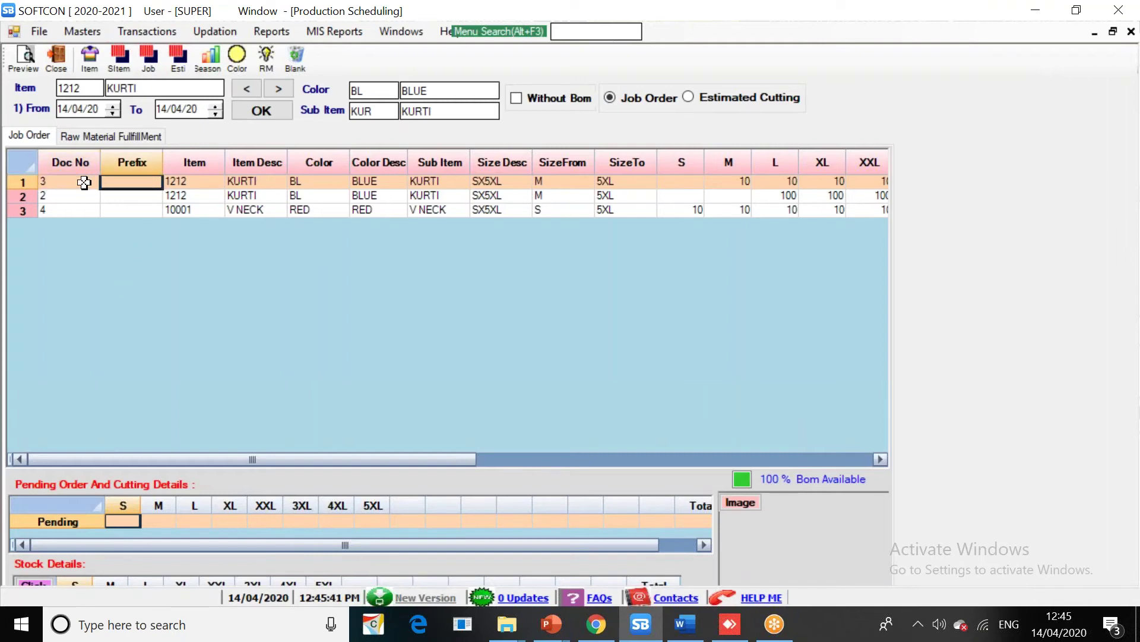
pyautogui.press('Tab')
pyautogui.press('Tab')
pyautogui.press('Tab')
pyautogui.press('Tab')
pyautogui.press('Tab')
pyautogui.press('Tab')
pyautogui.press('Tab')
pyautogui.press('Tab')
pyautogui.press('Tab')
pyautogui.press('Tab')
pyautogui.press('Tab')
pyautogui.press('Tab')
pyautogui.press('Tab')
pyautogui.press('Tab')
pyautogui.press('Tab')
pyautogui.press('Tab')
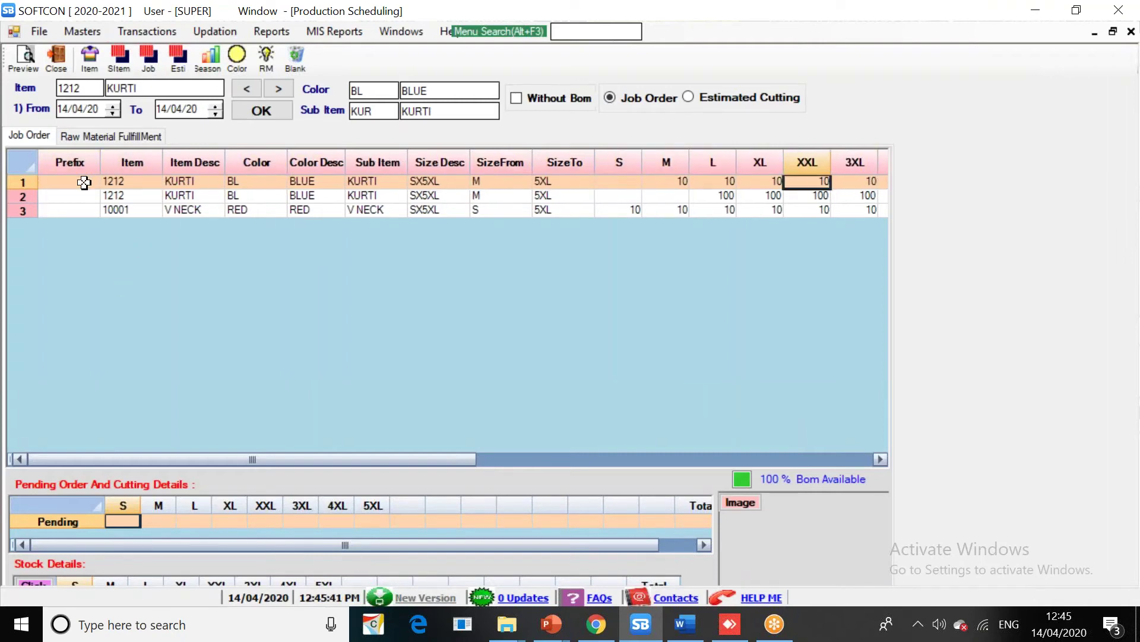
pyautogui.press('Down')
pyautogui.press('Left')
pyautogui.press('Up')
pyautogui.press('Right')
pyautogui.press('Tab')
pyautogui.press('Tab')
pyautogui.press('Tab')
pyautogui.press('Tab')
pyautogui.press('Tab')
pyautogui.press('Tab')
pyautogui.press('Tab')
pyautogui.press('Tab')
pyautogui.press('Tab')
pyautogui.press('Tab')
pyautogui.press('Tab')
pyautogui.press('Tab')
pyautogui.press('Tab')
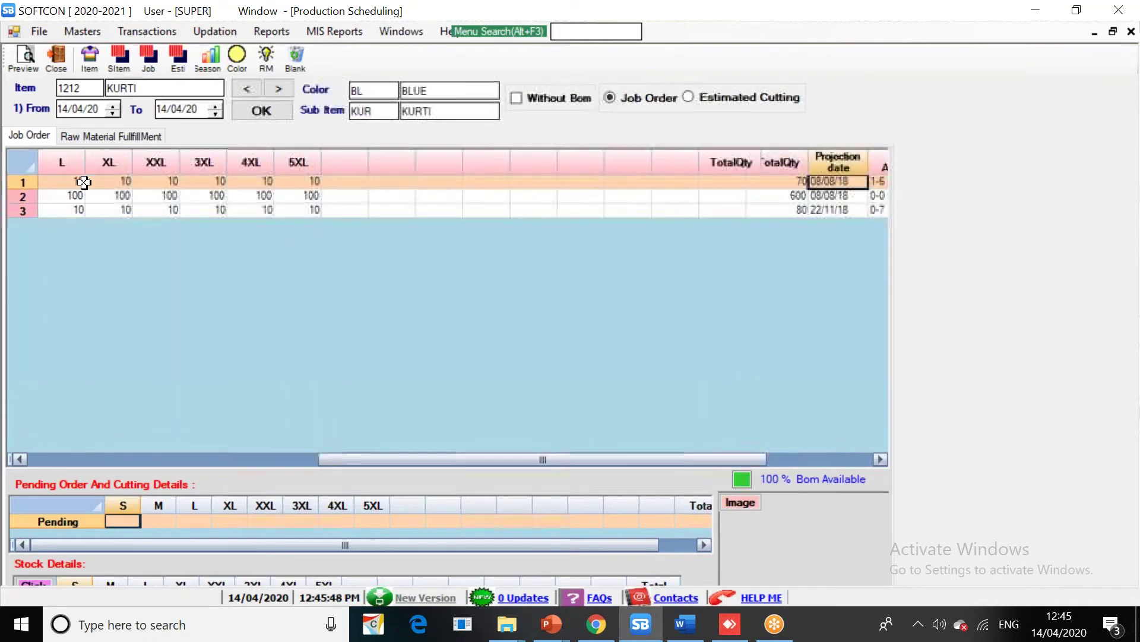
# Check the first job order's total quantity, projection date and BOM availability
pyautogui.press('Left')
pyautogui.press('Left')
pyautogui.press('Left')
pyautogui.press('Left')
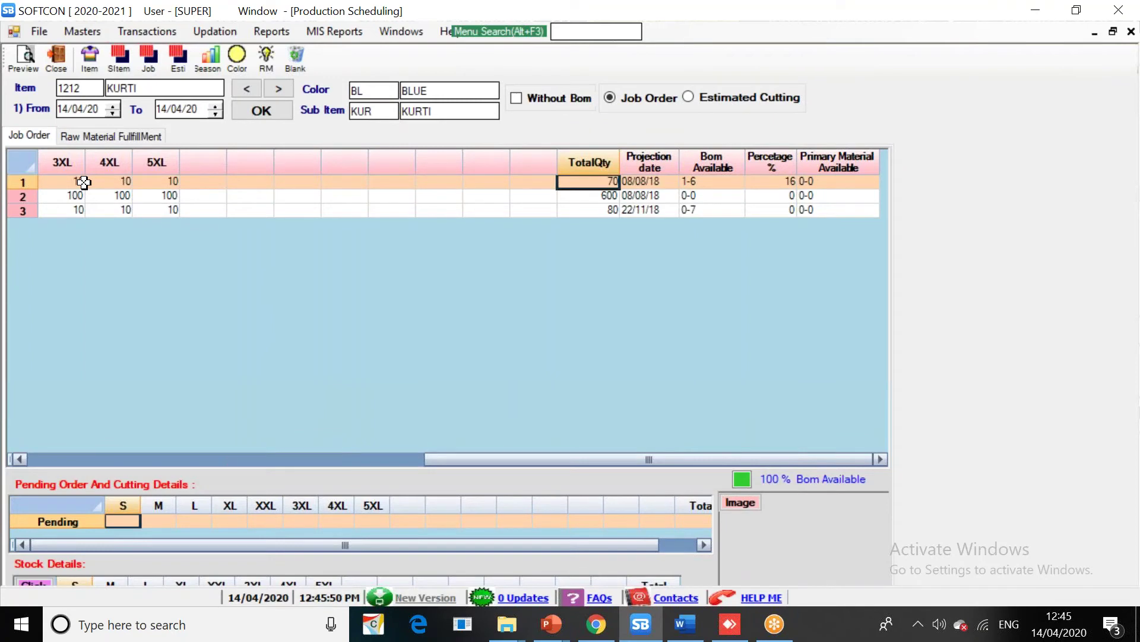
pyautogui.press('Right')
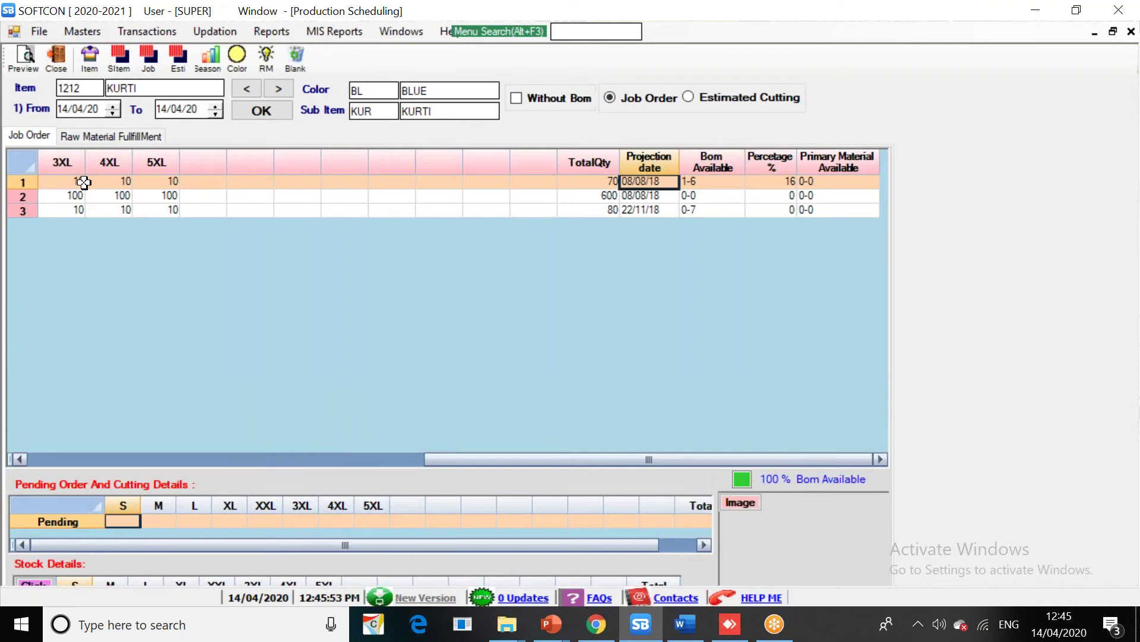
pyautogui.press('Down')
pyautogui.press('Right')
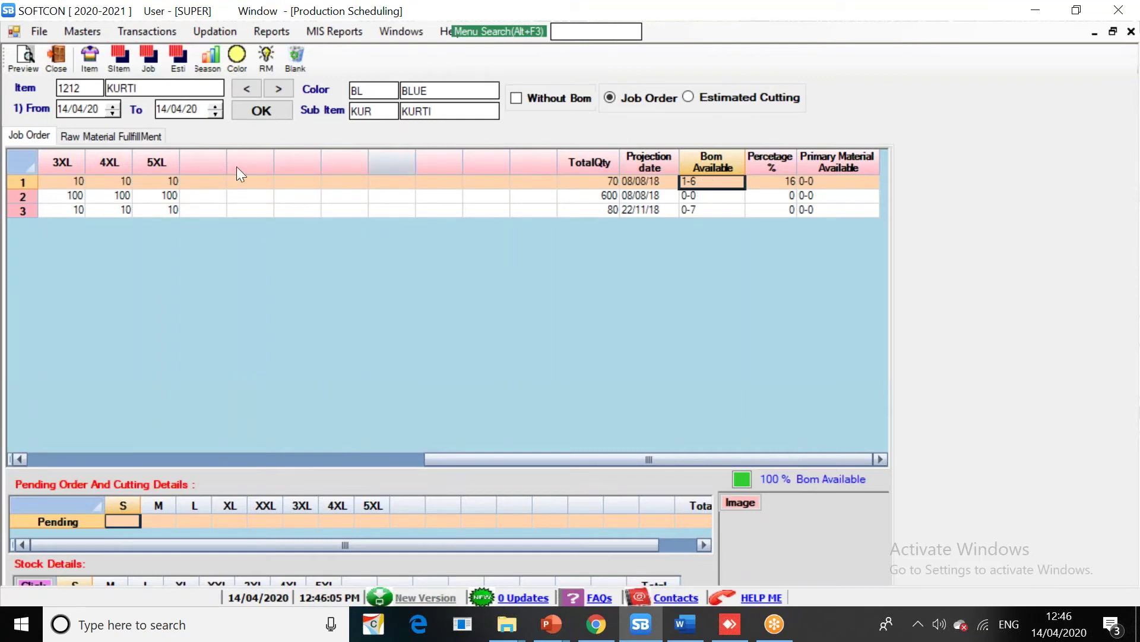
# Check the stock status of the first job order's raw materials against its BOM availability percentage
pyautogui.click(109, 134)
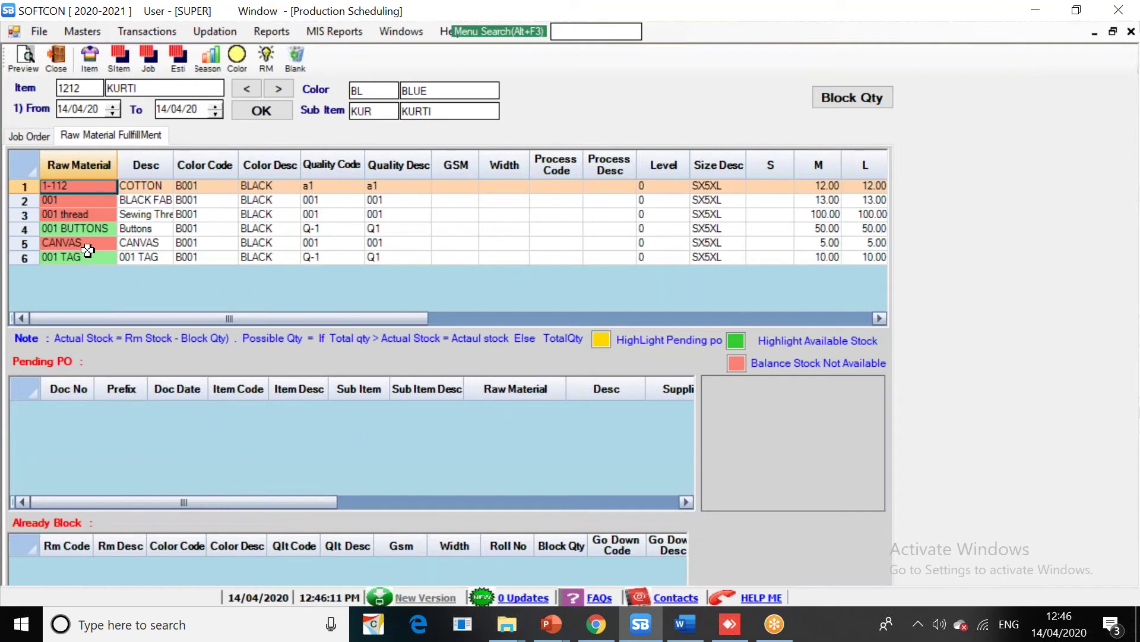
pyautogui.press('Down')
pyautogui.press('Down')
pyautogui.press('Down')
pyautogui.press('Down')
pyautogui.press('Down')
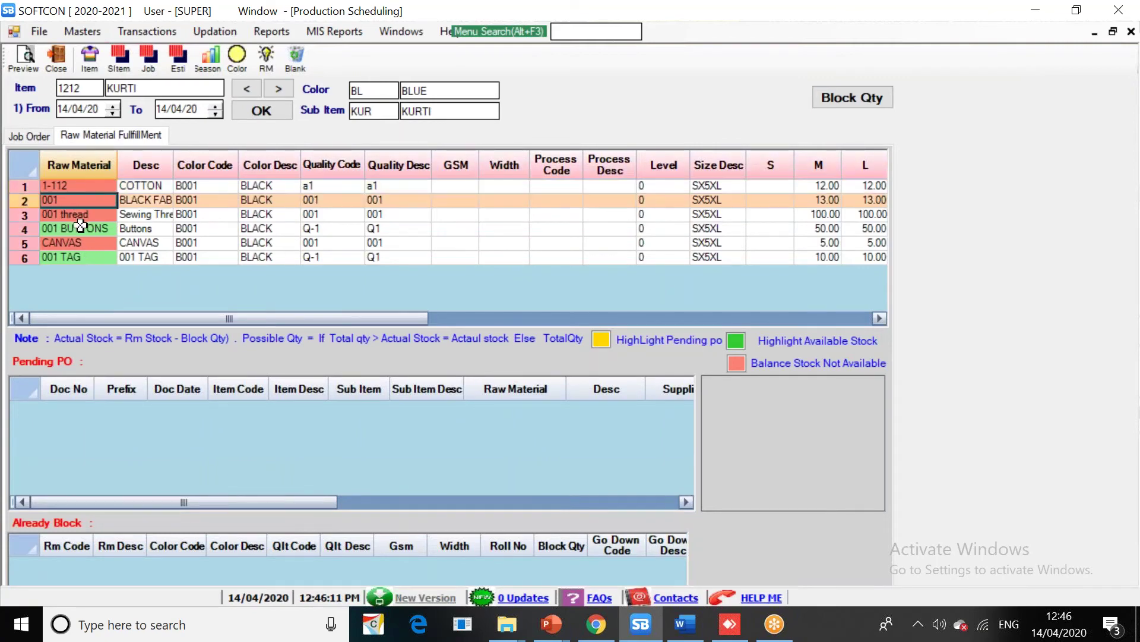
pyautogui.click(52, 136)
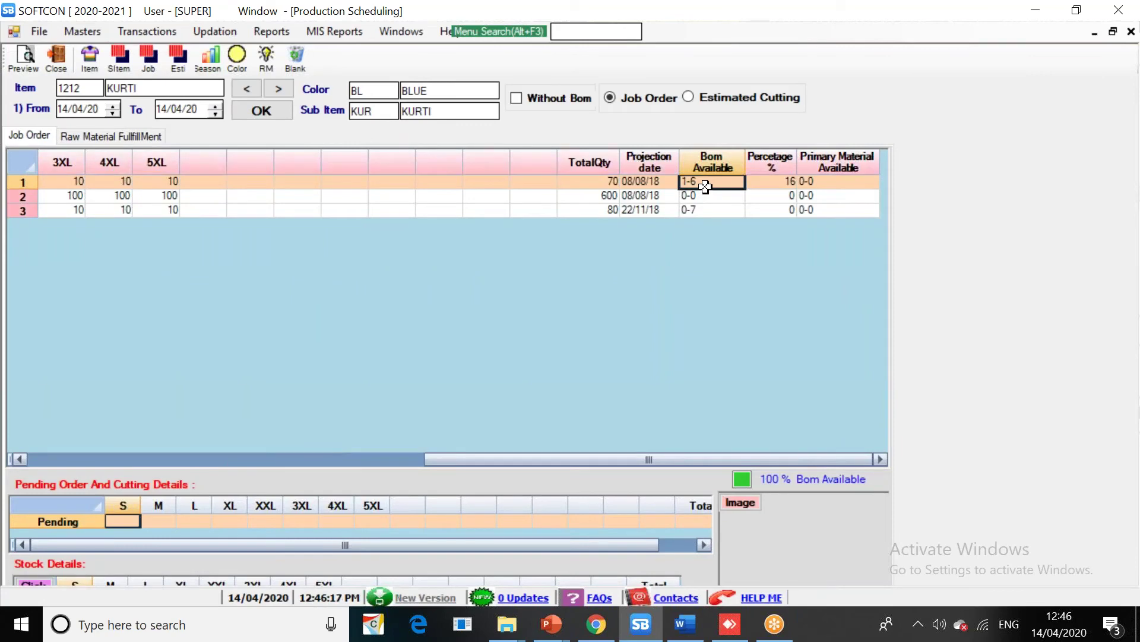
pyautogui.click(763, 186)
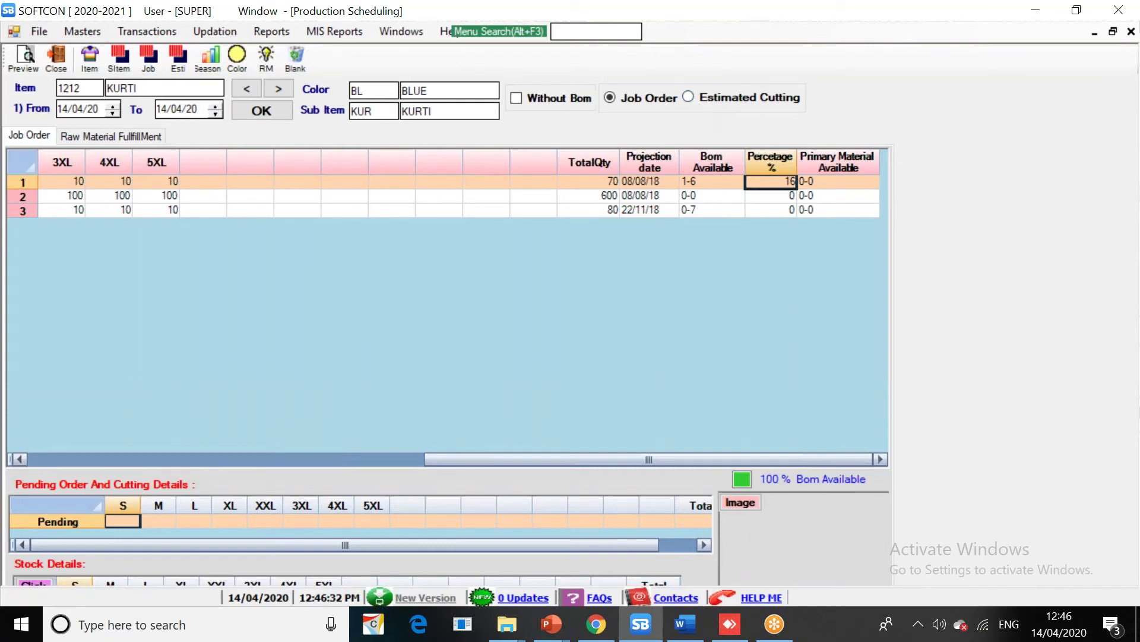
# Set the Production Scheduling start date to 01/01/01 and reload the job orders
pyautogui.moveTo(100, 110); pyautogui.dragTo(41, 123)
pyautogui.write('010101')
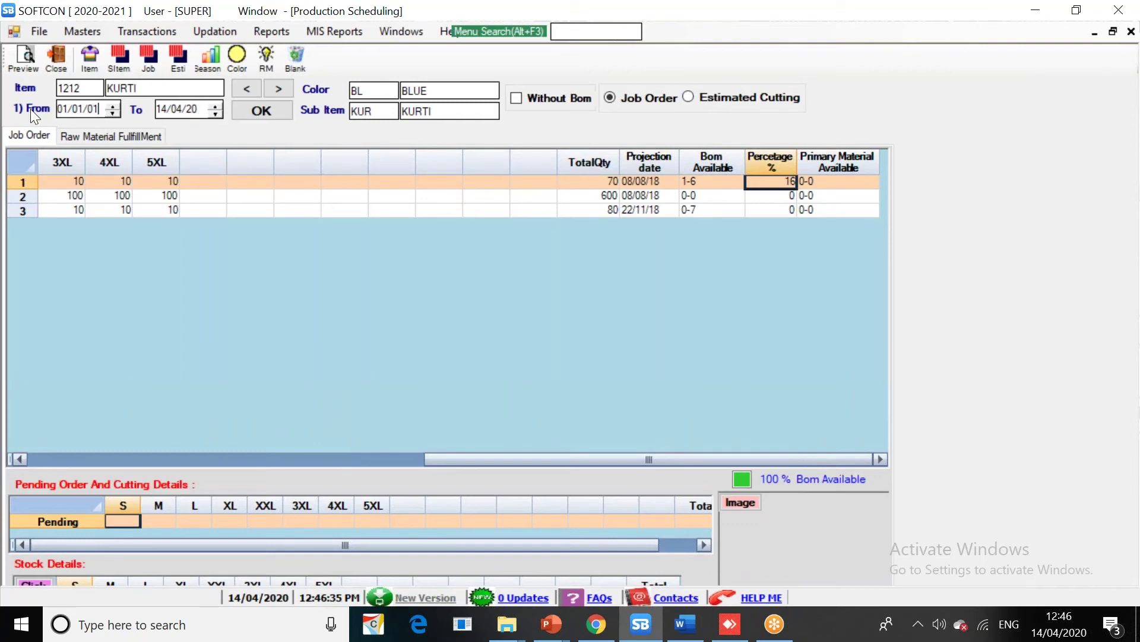
pyautogui.click(241, 108)
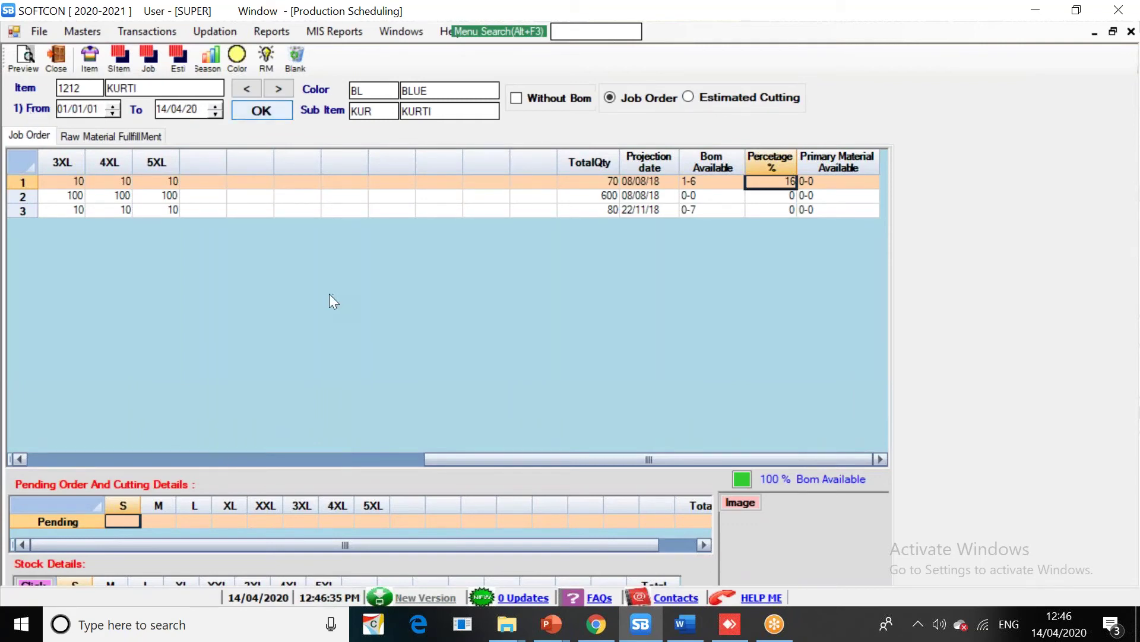
pyautogui.click(247, 108)
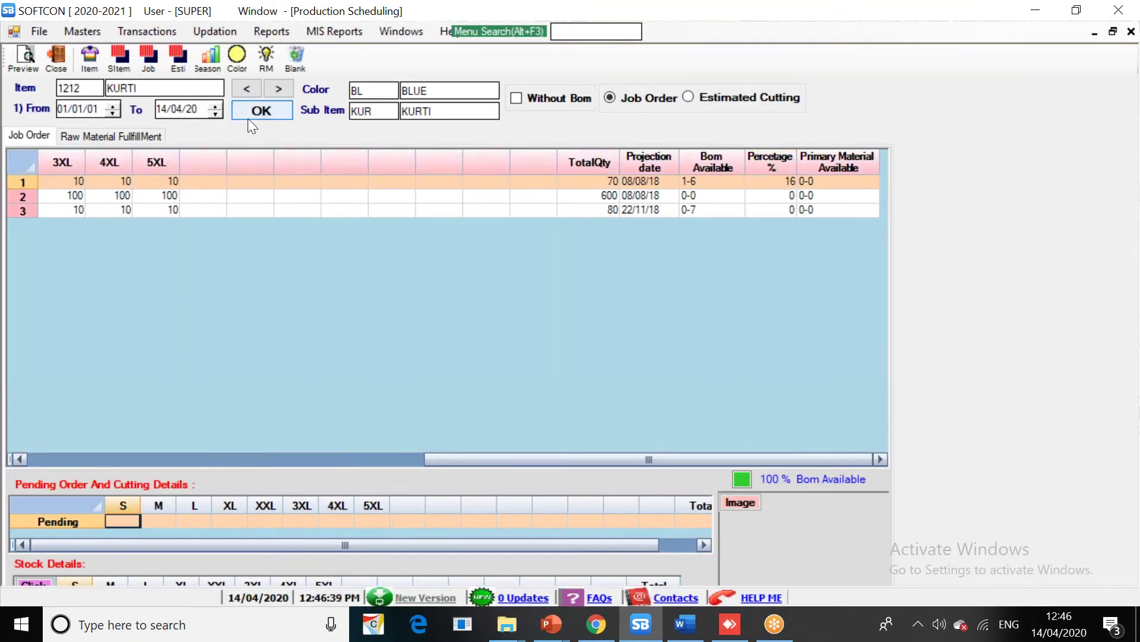
# Review the first job order's row from its document number to its primary material availability
pyautogui.click(206, 181)
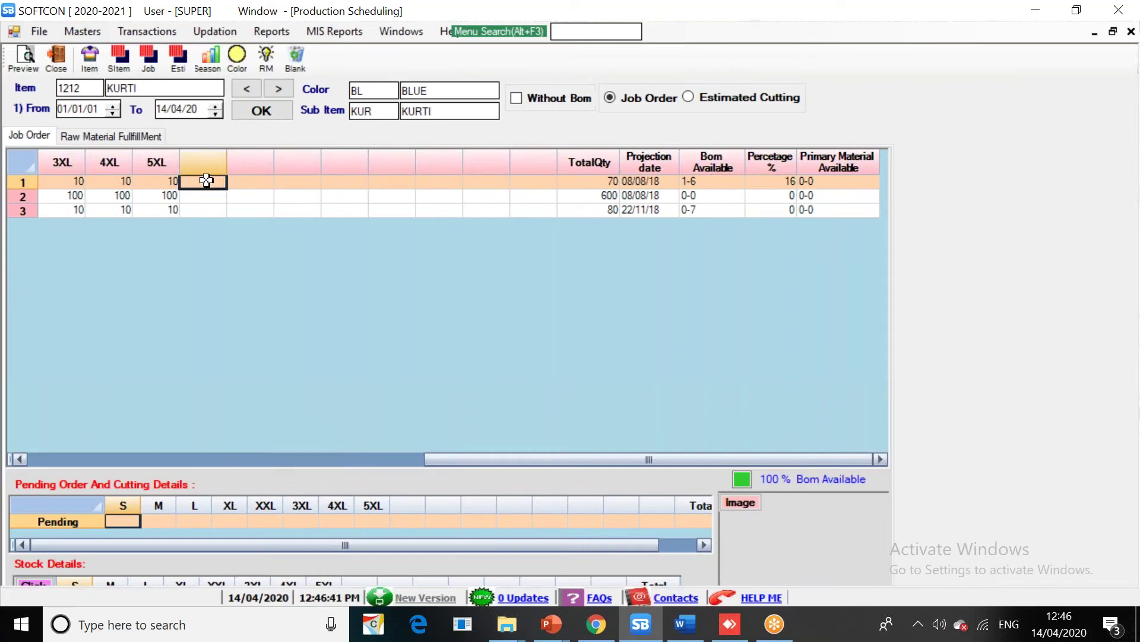
pyautogui.press('Home')
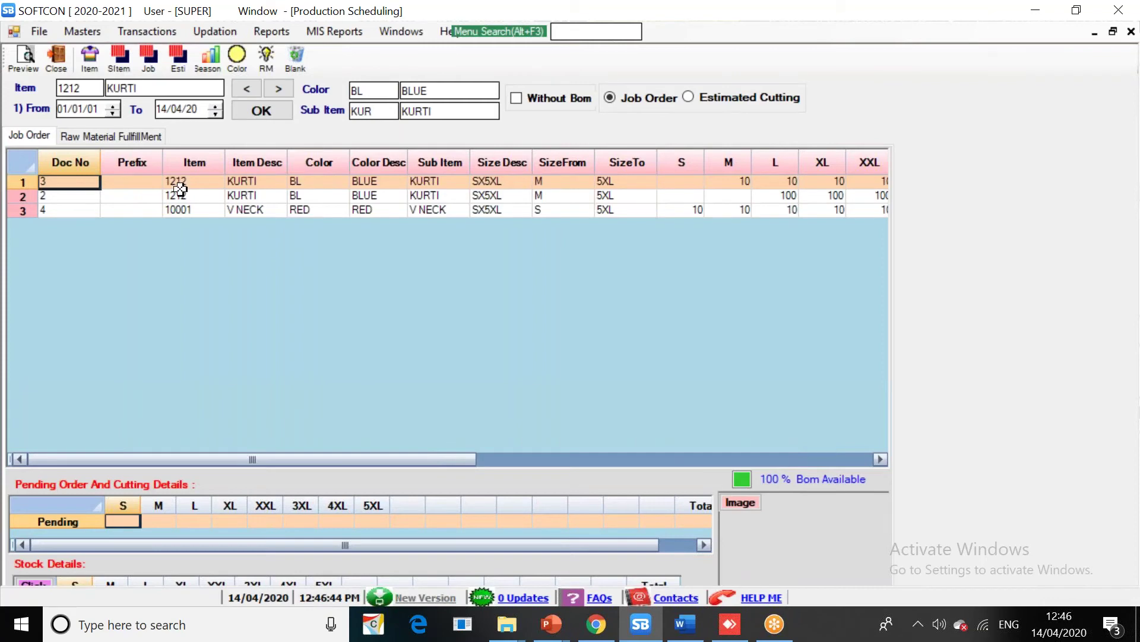
pyautogui.click(178, 182)
pyautogui.press('Right')
pyautogui.press('End')
pyautogui.press('Left')
pyautogui.press('Left')
pyautogui.press('Left')
pyautogui.press('Left')
pyautogui.press('Left')
pyautogui.press('Right')
pyautogui.press('Right')
pyautogui.press('Right')
pyautogui.press('Right')
pyautogui.press('Right')
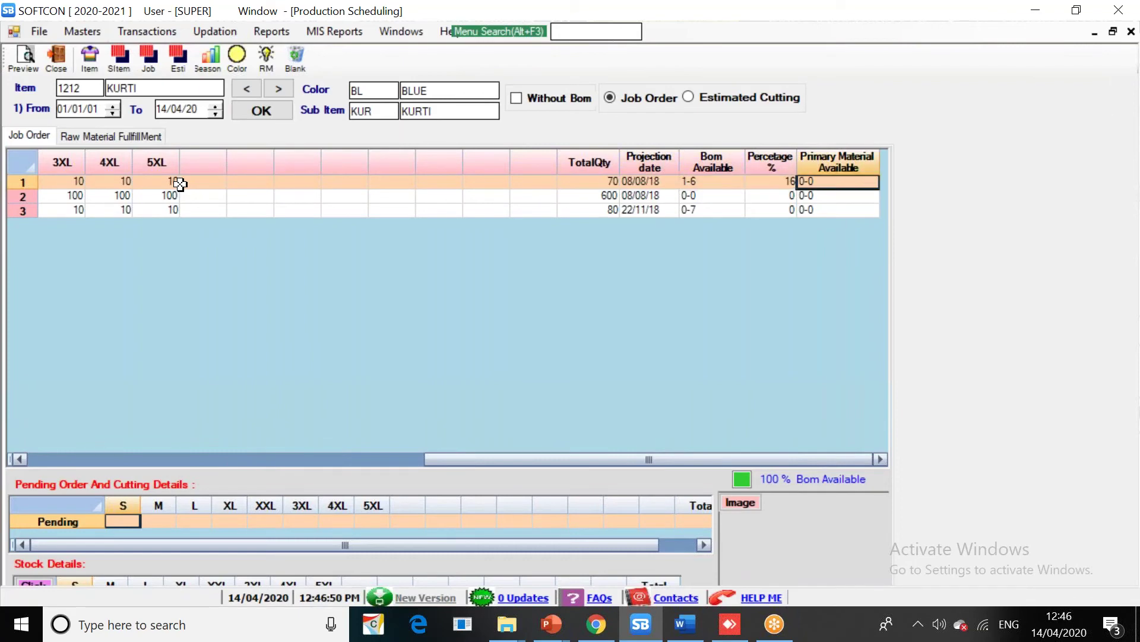
# View the raw material fulfillment of the first job order and go through its list of raw materials
pyautogui.click(119, 137)
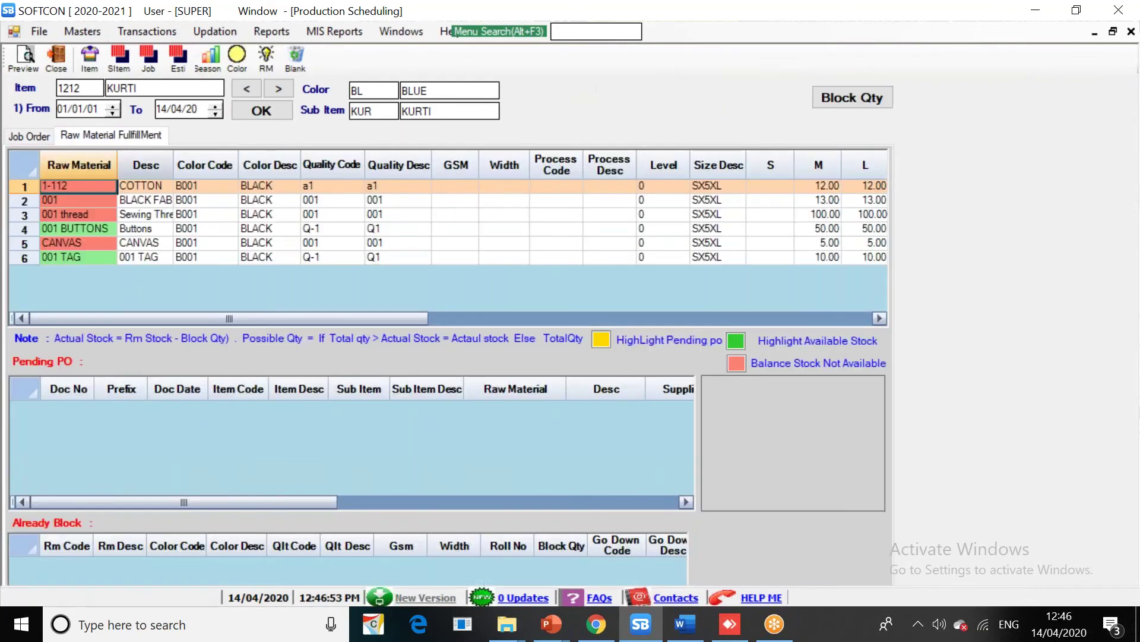
pyautogui.click(102, 202)
pyautogui.press('Up')
pyautogui.press('Down')
pyautogui.press('Down')
pyautogui.press('Down')
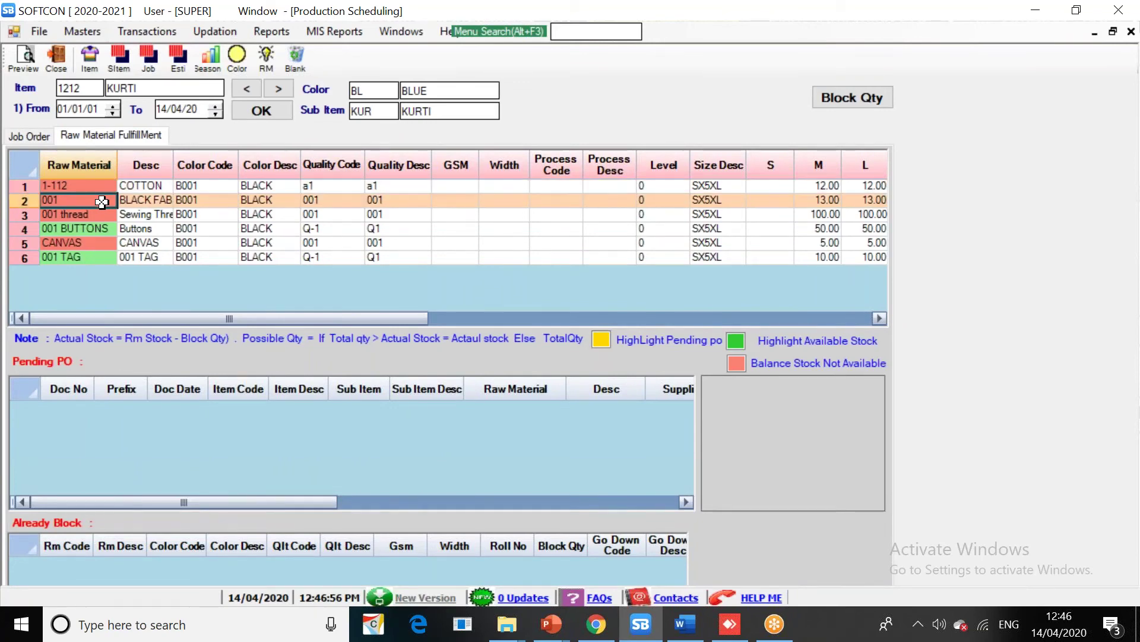
# Examine the COTTON raw material's colour, quality, level and size-wise quantities, and return to its material code
pyautogui.press('Up')
pyautogui.press('Up')
pyautogui.press('Up')
pyautogui.press('Right')
pyautogui.press('Right')
pyautogui.press('Right')
pyautogui.press('Right')
pyautogui.press('Right')
pyautogui.press('Right')
pyautogui.press('Right')
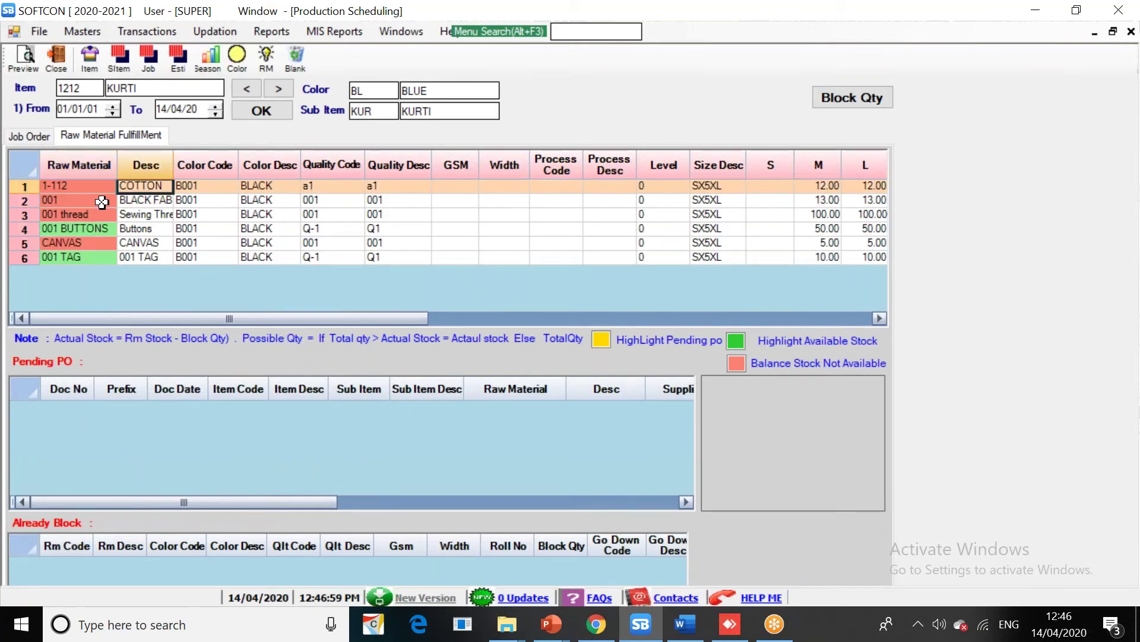
pyautogui.press('Right')
pyautogui.press('Right')
pyautogui.press('Right')
pyautogui.press('Right')
pyautogui.press('Right')
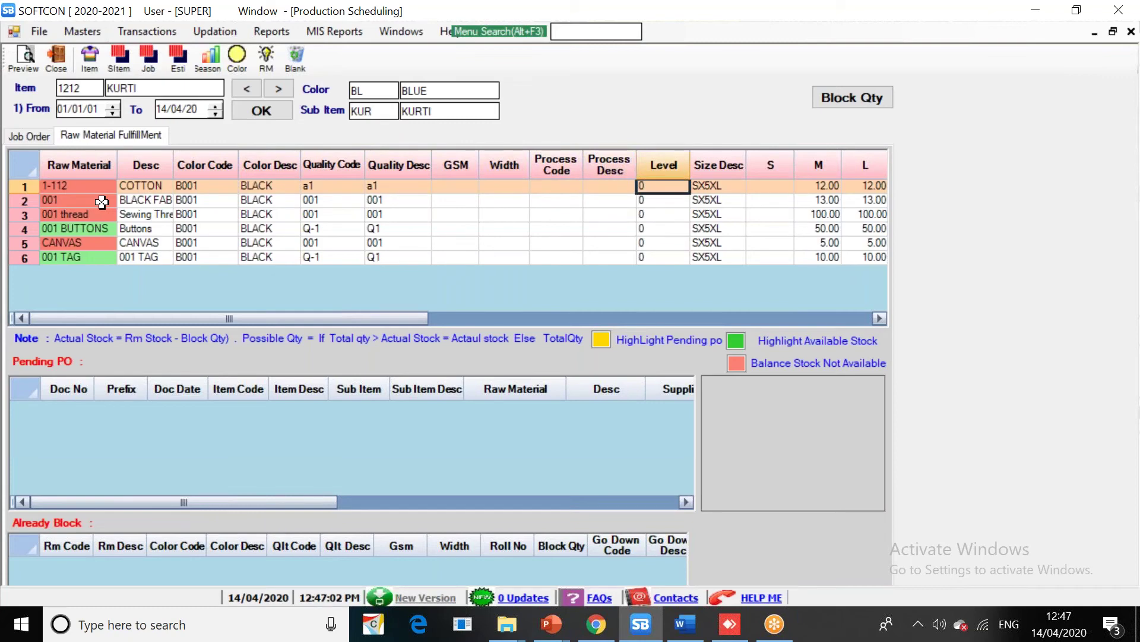
pyautogui.press('Right')
pyautogui.press('Right')
pyautogui.press('Left')
pyautogui.press('Left')
pyautogui.press('Left')
pyautogui.press('Left')
pyautogui.press('Left')
pyautogui.press('Left')
pyautogui.press('Left')
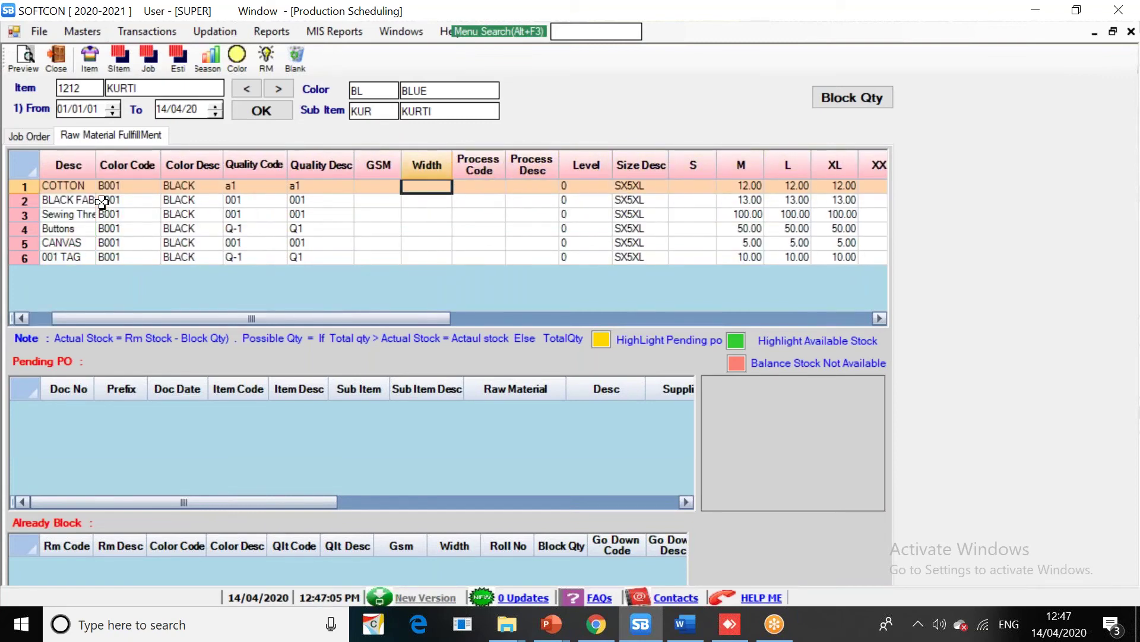
pyautogui.press('Right')
pyautogui.press('Right')
pyautogui.press('Right')
pyautogui.press('Right')
pyautogui.press('Right')
pyautogui.press('Right')
pyautogui.press('Right')
pyautogui.press('Right')
pyautogui.press('Right')
pyautogui.press('Left')
pyautogui.press('Left')
pyautogui.press('Left')
pyautogui.press('Left')
pyautogui.press('Right')
pyautogui.press('Right')
pyautogui.press('Right')
pyautogui.press('Right')
pyautogui.press('Right')
pyautogui.press('Right')
pyautogui.press('Right')
pyautogui.press('Right')
pyautogui.press('Right')
pyautogui.press('Right')
pyautogui.press('Right')
pyautogui.press('Right')
pyautogui.press('Right')
pyautogui.press('Right')
pyautogui.press('Right')
pyautogui.press('Right')
pyautogui.press('Right')
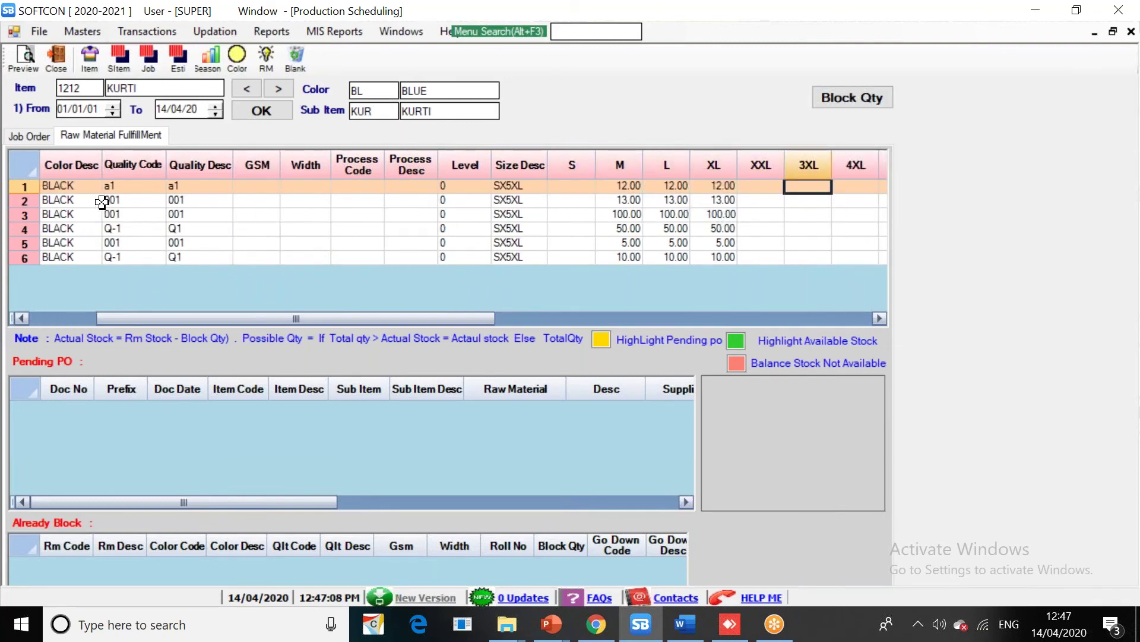
pyautogui.press('Right')
pyautogui.press('Right')
pyautogui.press('Right')
pyautogui.press('Right')
pyautogui.press('Right')
pyautogui.press('Home')
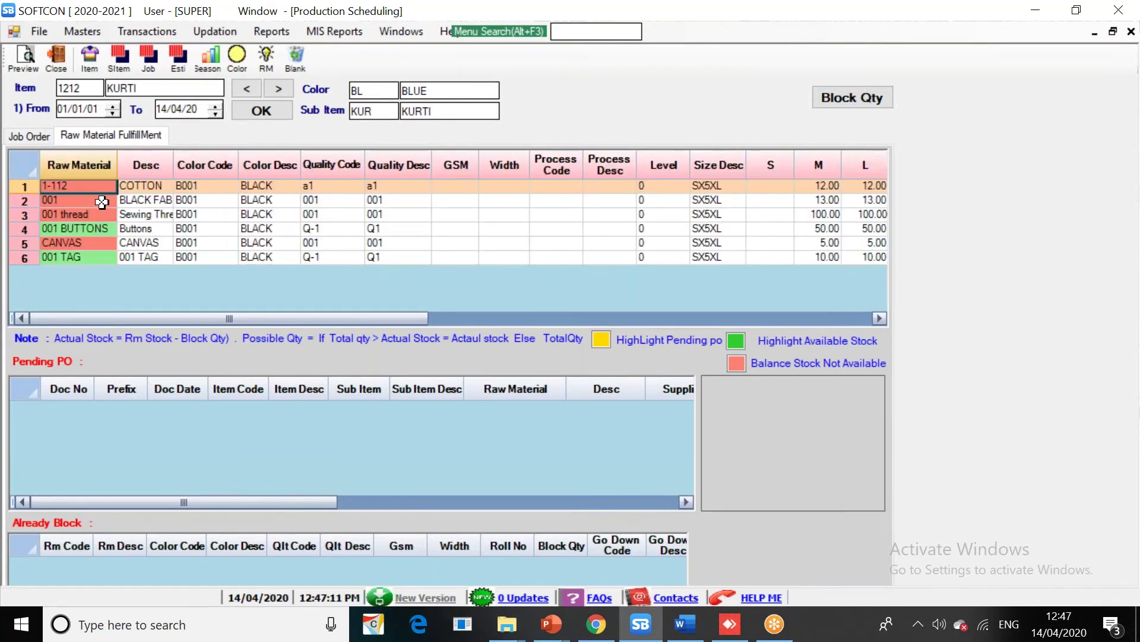
# Go down the raw material list to the 001 BUTTONS entry to check its stock highlighting
pyautogui.press('Down')
pyautogui.press('Down')
pyautogui.press('Down')
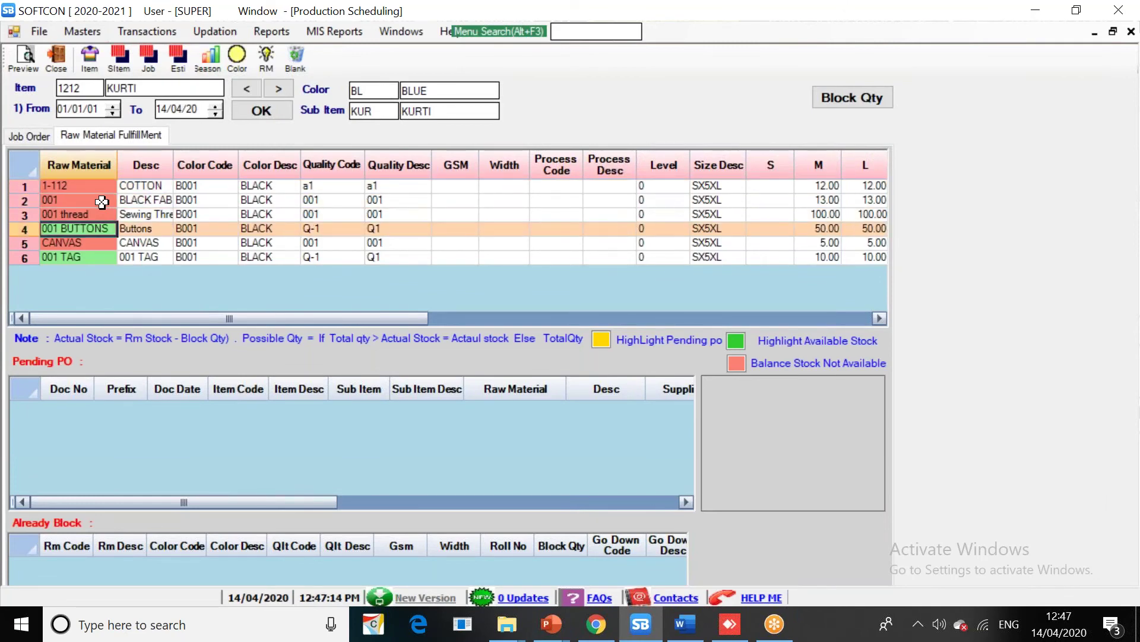
# Examine the 001 BUTTONS row across its size-wise quantities up to its total quantity and raw material stock
pyautogui.press('Down')
pyautogui.press('Up')
pyautogui.press('Tab')
pyautogui.press('Tab')
pyautogui.press('Tab')
pyautogui.press('Right')
pyautogui.press('Right')
pyautogui.press('Right')
pyautogui.press('Right')
pyautogui.press('Right')
pyautogui.press('Right')
pyautogui.press('Right')
pyautogui.press('Right')
pyautogui.press('Right')
pyautogui.press('Right')
pyautogui.press('Right')
pyautogui.press('Right')
pyautogui.press('Right')
pyautogui.press('Right')
pyautogui.press('Right')
pyautogui.press('Right')
pyautogui.press('Right')
pyautogui.press('Right')
pyautogui.press('Right')
pyautogui.press('Right')
pyautogui.press('Left')
pyautogui.press('Left')
pyautogui.press('Left')
pyautogui.press('Left')
pyautogui.press('Left')
pyautogui.press('Left')
pyautogui.press('Left')
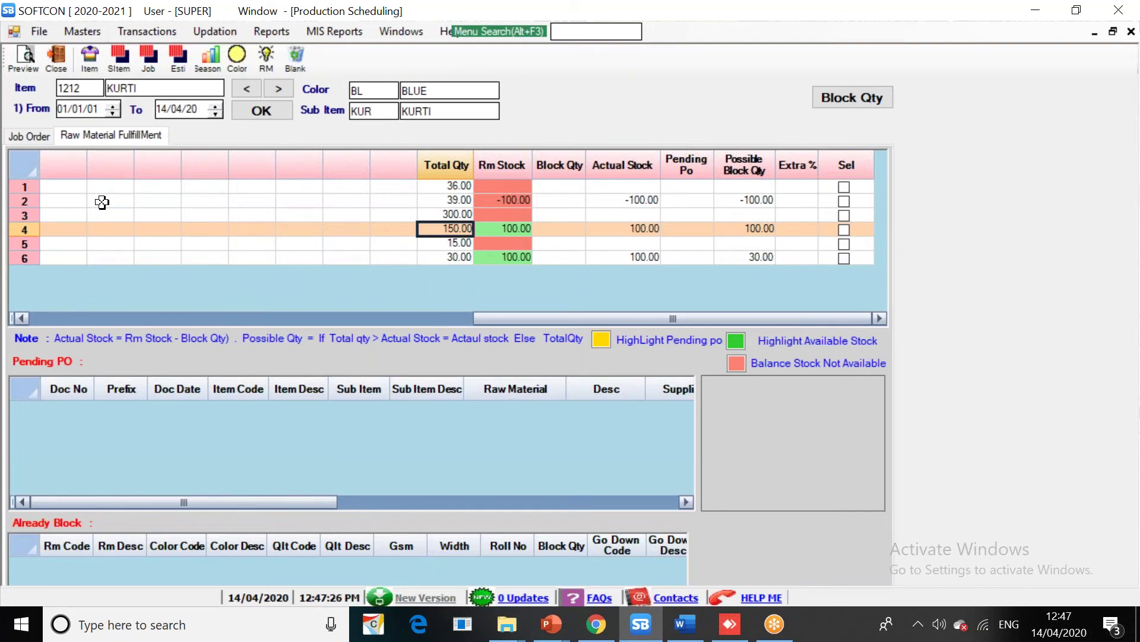
pyautogui.press('Right')
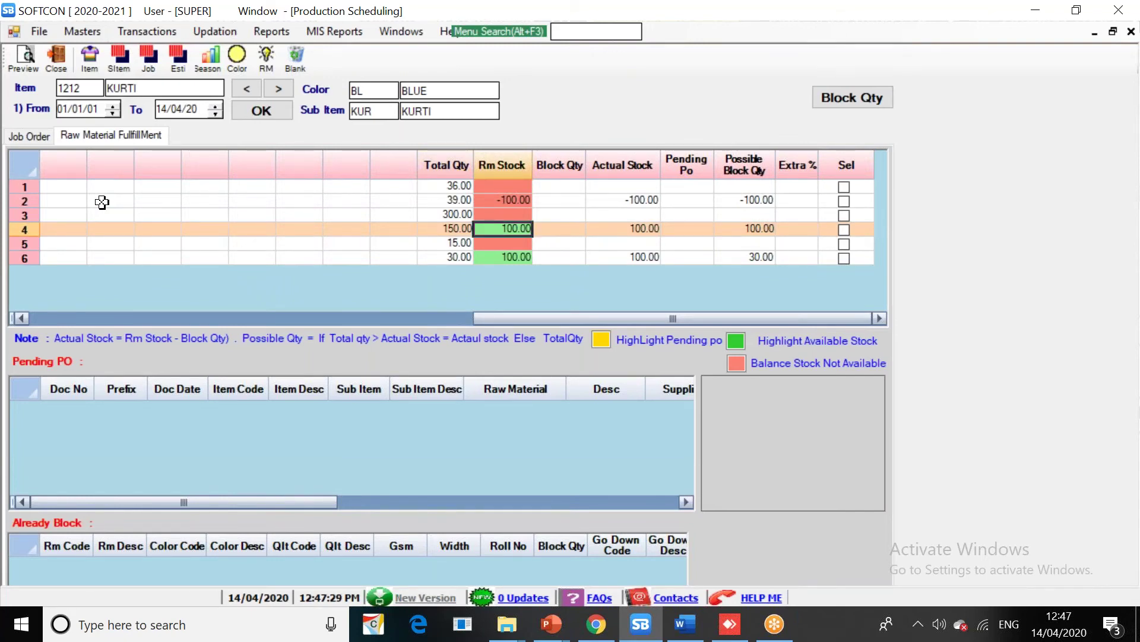
# Compare the buttons' total quantity and raw material stock with their actual stock, pending PO, possible block quantity and extra percentage
pyautogui.press('Right')
pyautogui.press('Right')
pyautogui.press('Right')
pyautogui.press('Right')
pyautogui.press('Right')
pyautogui.press('Right')
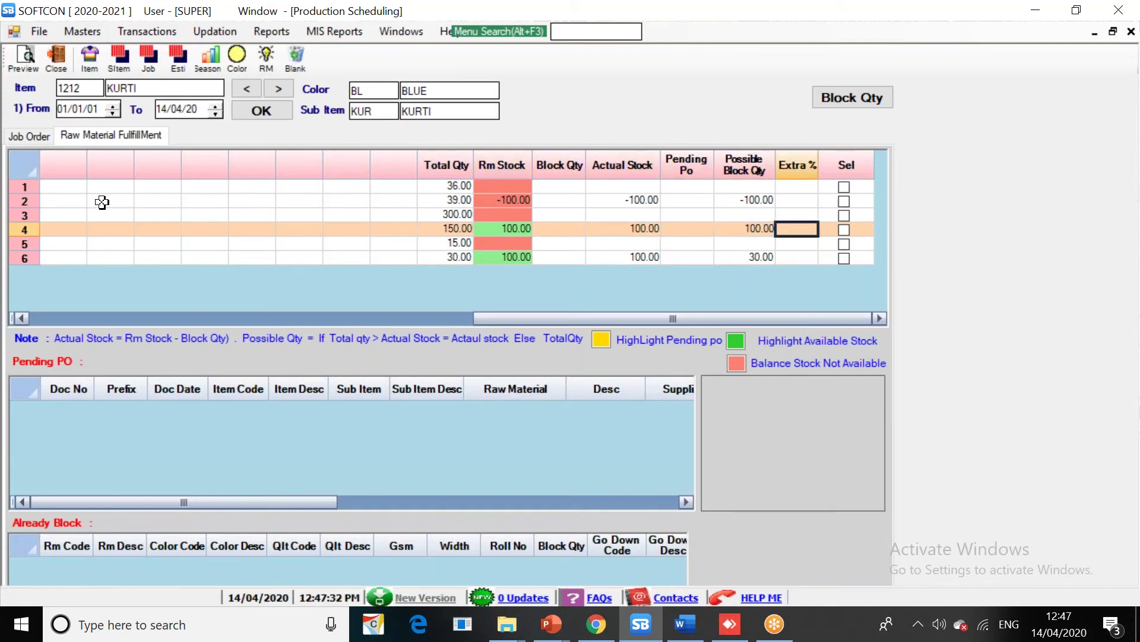
pyautogui.press('Left')
pyautogui.press('Left')
pyautogui.press('Left')
pyautogui.press('Left')
pyautogui.press('Left')
pyautogui.press('Left')
pyautogui.press('Left')
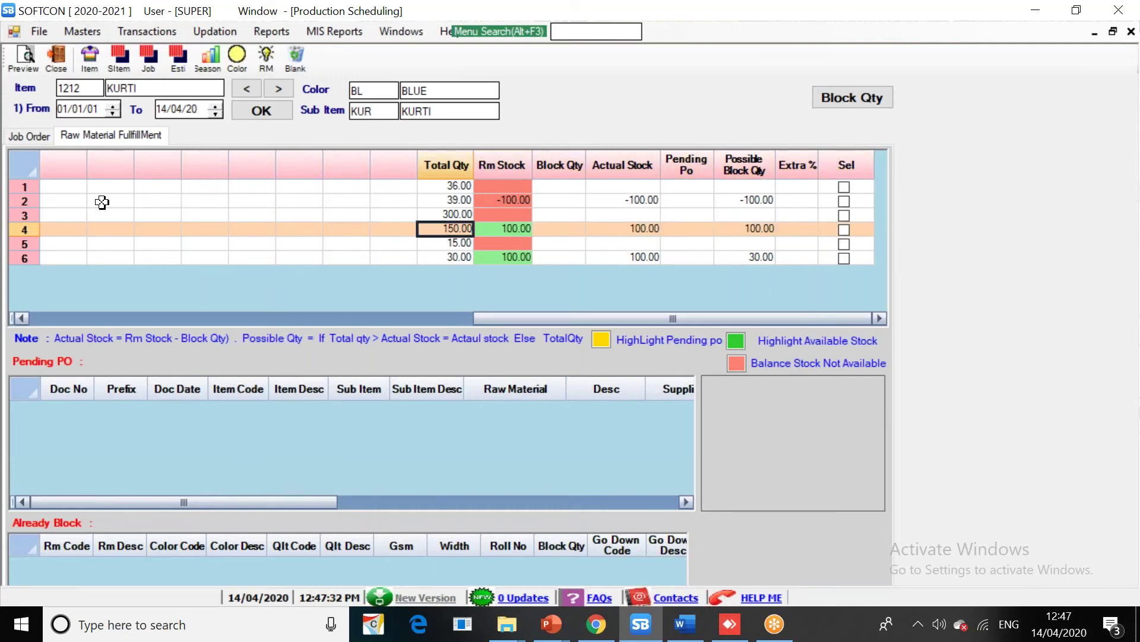
pyautogui.press('Right')
pyautogui.press('Right')
pyautogui.press('Left')
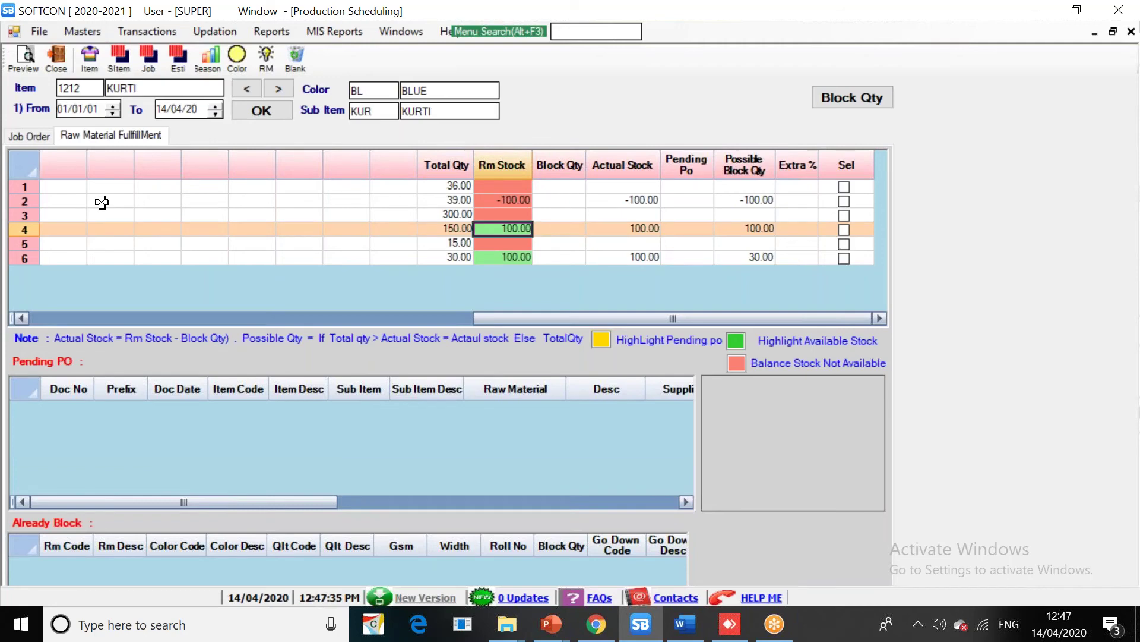
# Check the raw material stock of the neighbouring materials and move on through CANVAS to the 001 TAG entry
pyautogui.press('Up')
pyautogui.press('Up')
pyautogui.press('Down')
pyautogui.press('Down')
pyautogui.press('Down')
pyautogui.press('Home')
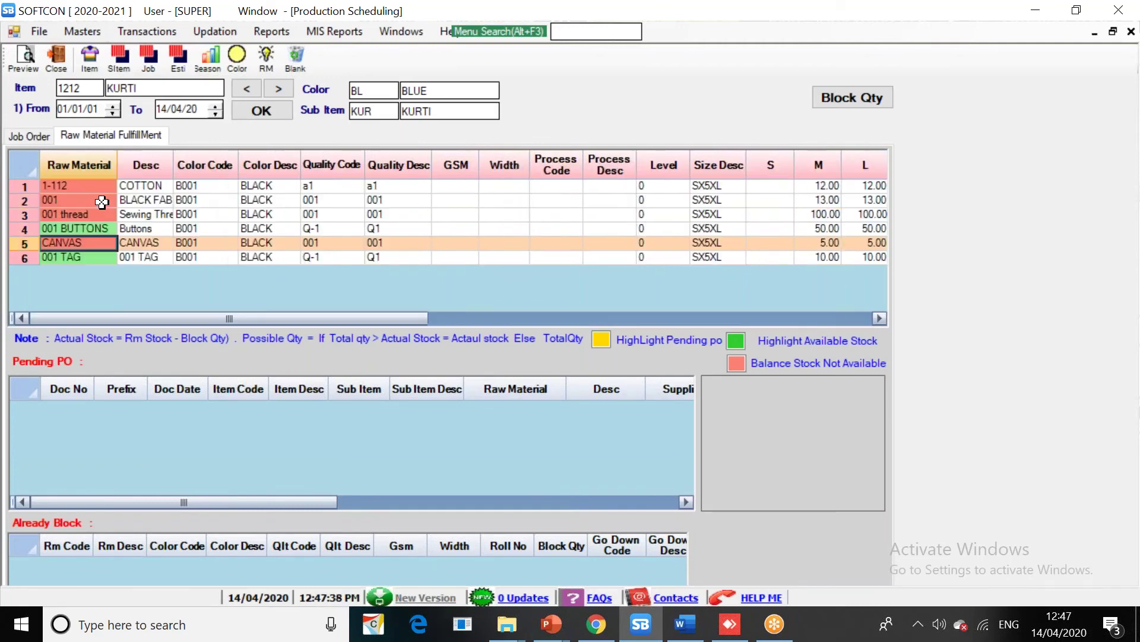
pyautogui.press('Down')
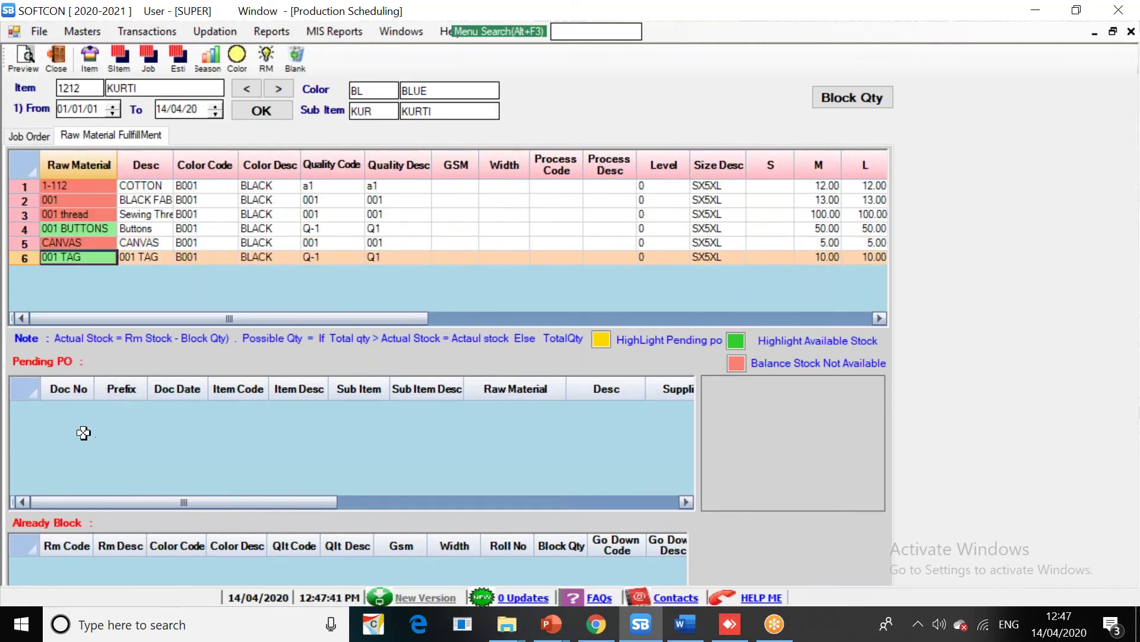
# Go through the raw material list once more, from COTTON down to the 001 TAG entry
pyautogui.click(101, 218)
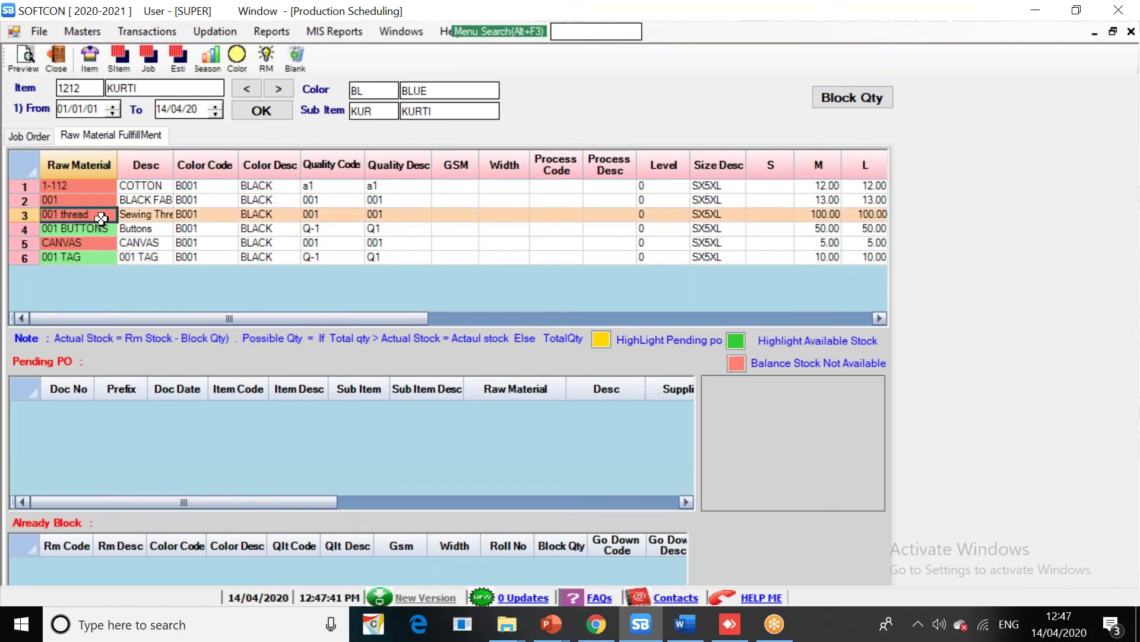
pyautogui.press('Up')
pyautogui.press('Up')
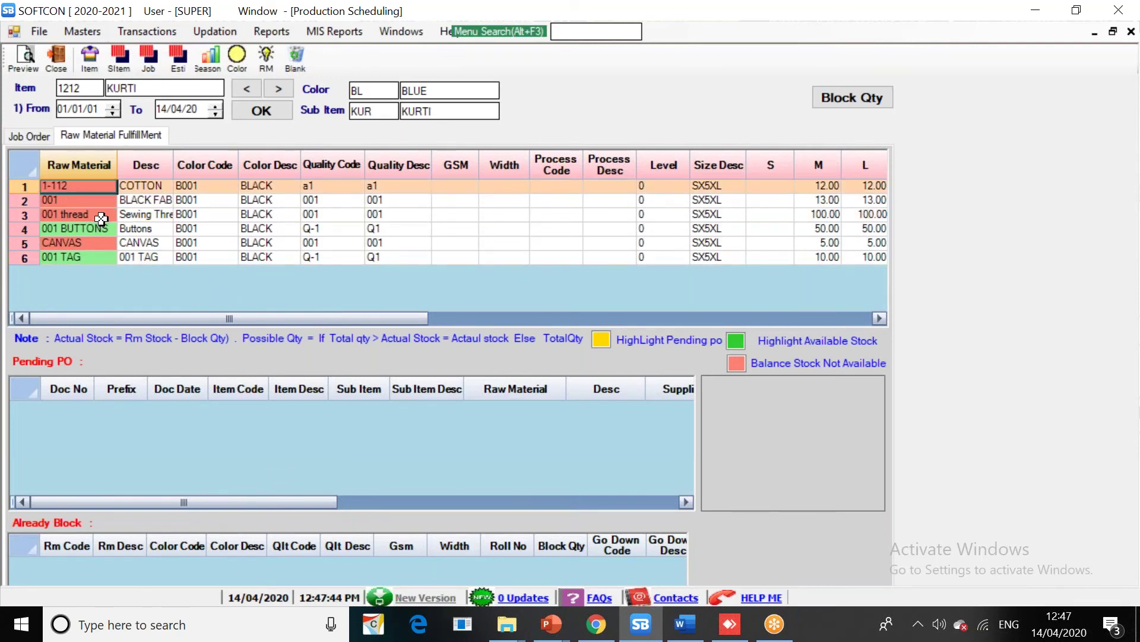
pyautogui.press('Down')
pyautogui.press('Down')
pyautogui.press('Down')
pyautogui.press('Down')
pyautogui.press('Down')
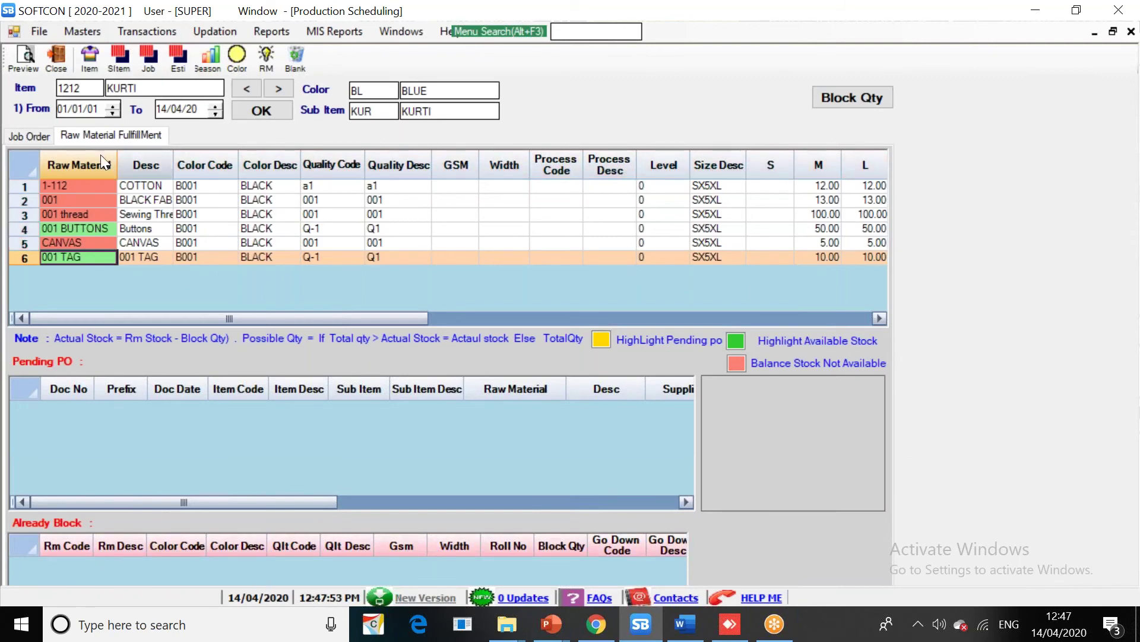
# Return to the first job order's document number and reopen its raw material fulfillment
pyautogui.click(42, 134)
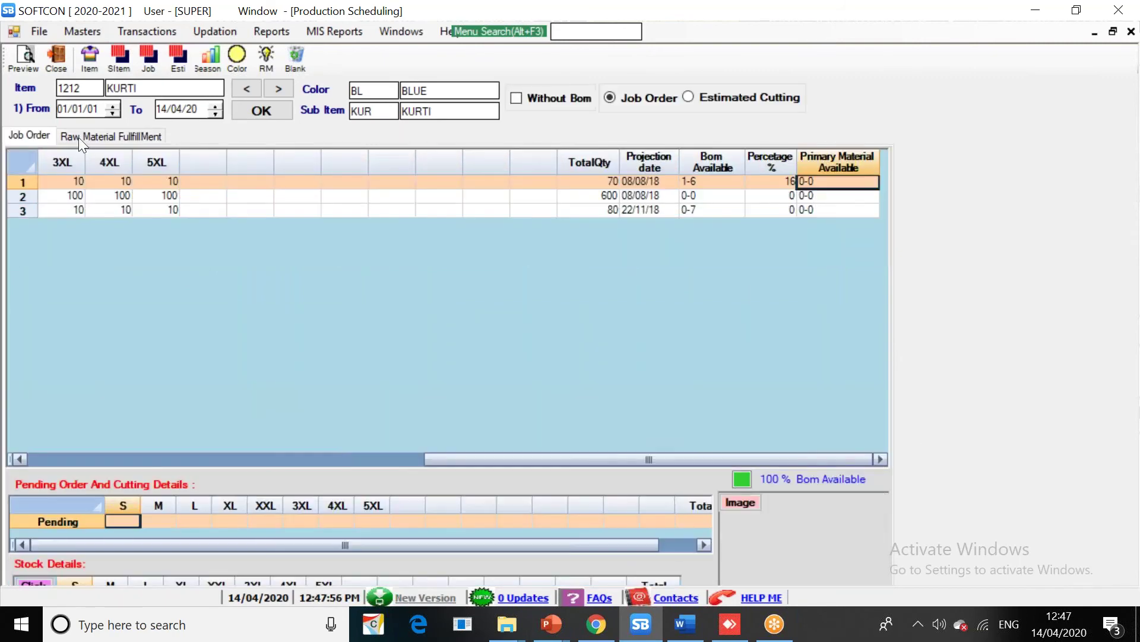
pyautogui.click(109, 180)
pyautogui.press('Home')
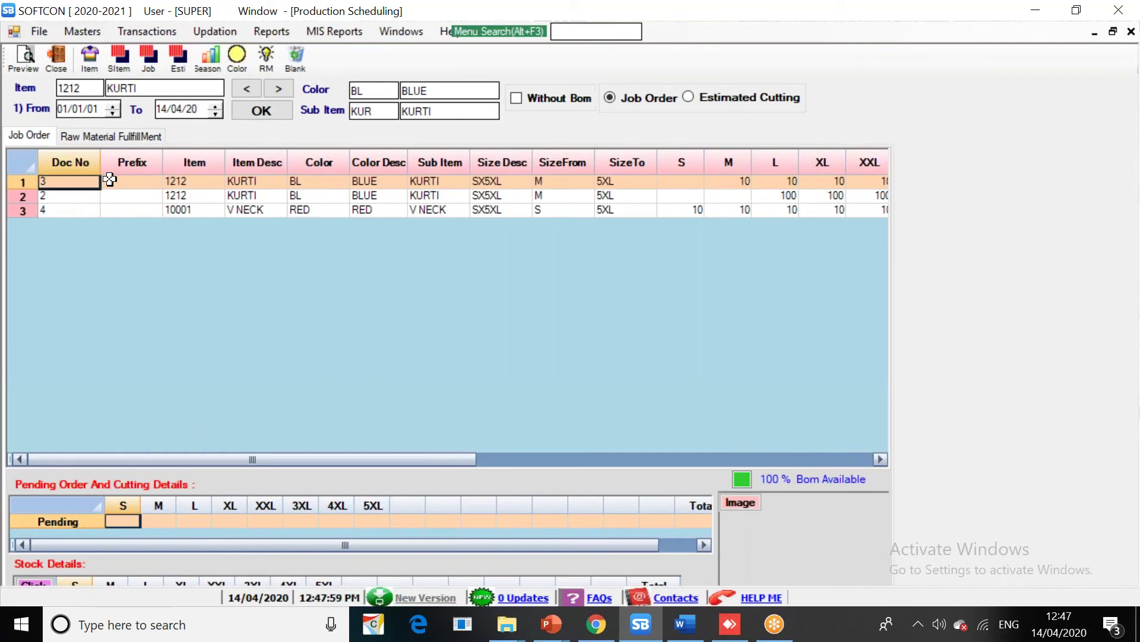
pyautogui.click(114, 134)
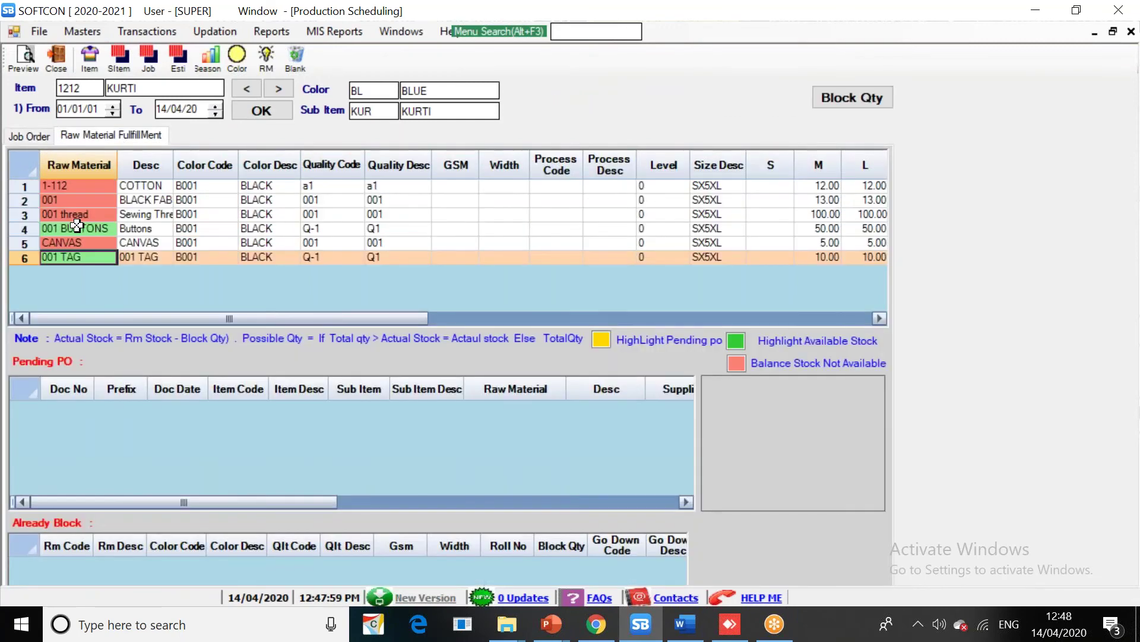
# Mark the 001 BUTTONS raw material as selected and open its block quantity details
pyautogui.click(76, 227)
pyautogui.press('Right')
pyautogui.press('Right')
pyautogui.press('Right')
pyautogui.press('Right')
pyautogui.press('Right')
pyautogui.press('Right')
pyautogui.press('Right')
pyautogui.press('Right')
pyautogui.press('Right')
pyautogui.press('Right')
pyautogui.press('Right')
pyautogui.press('Right')
pyautogui.press('Right')
pyautogui.press('Right')
pyautogui.press('Right')
pyautogui.press('Right')
pyautogui.press('Right')
pyautogui.press('Right')
pyautogui.press('Right')
pyautogui.press('Right')
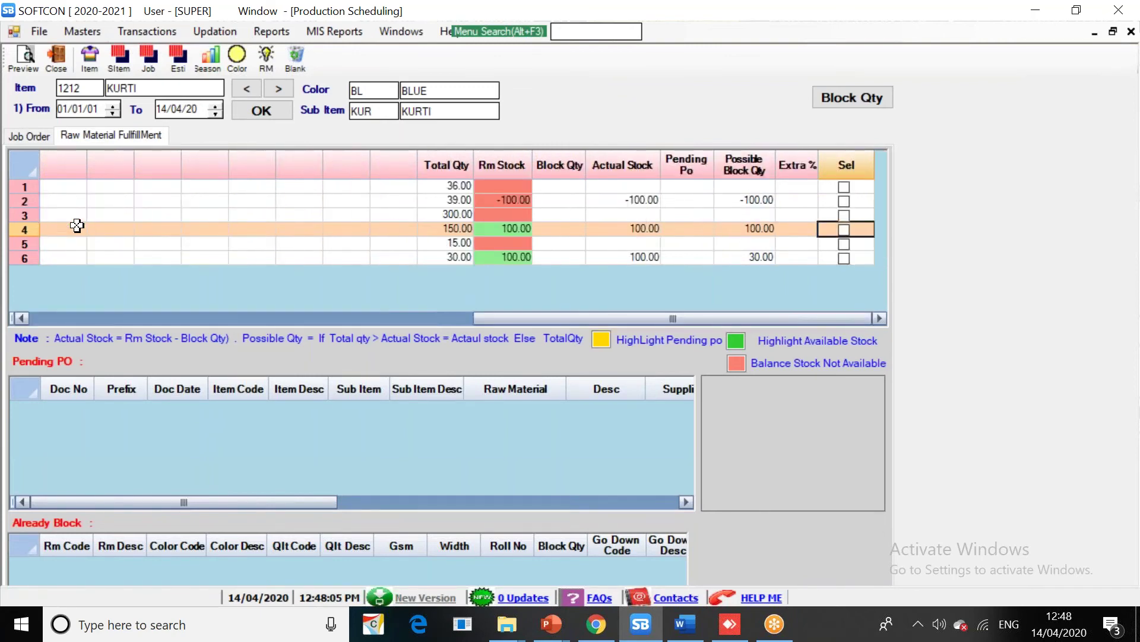
pyautogui.press('space')
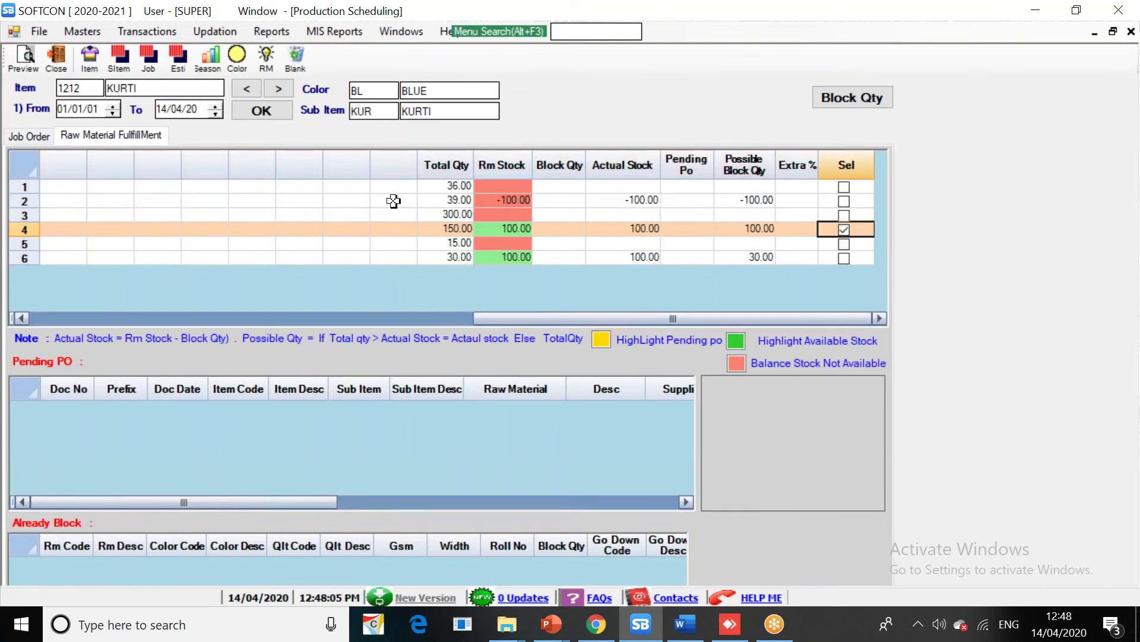
pyautogui.click(865, 96)
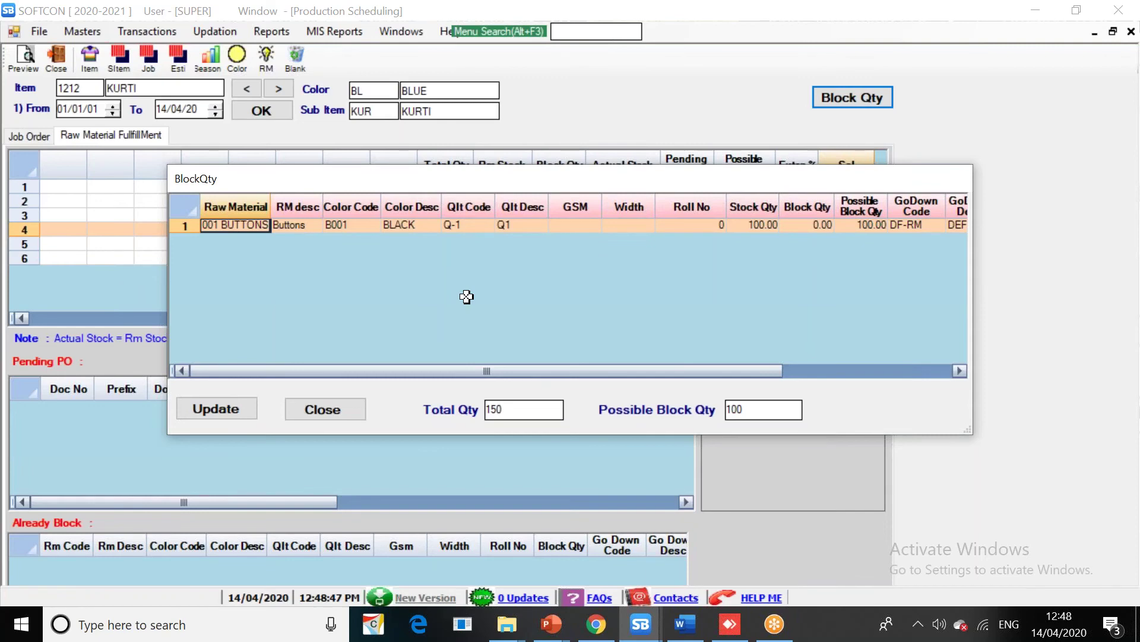
# Review the buttons' block quantity row, from material description through stock and block quantities to the godown and rack codes
pyautogui.press('End')
pyautogui.press('Left')
pyautogui.press('Left')
pyautogui.press('Left')
pyautogui.press('Left')
pyautogui.press('Left')
pyautogui.press('Left')
pyautogui.press('Left')
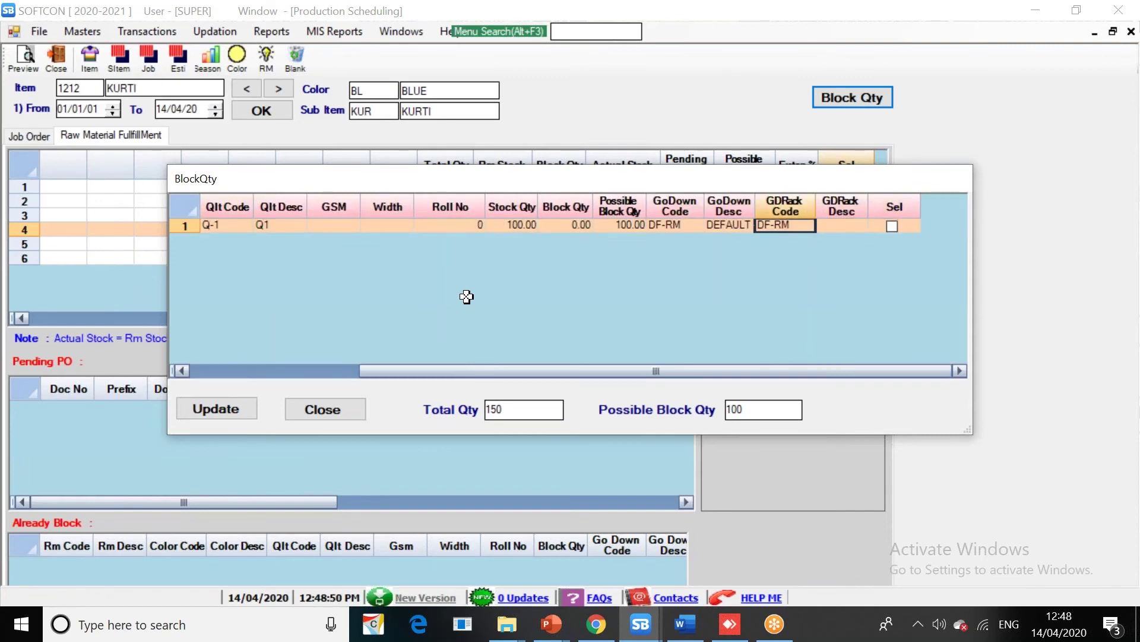
pyautogui.press('Right')
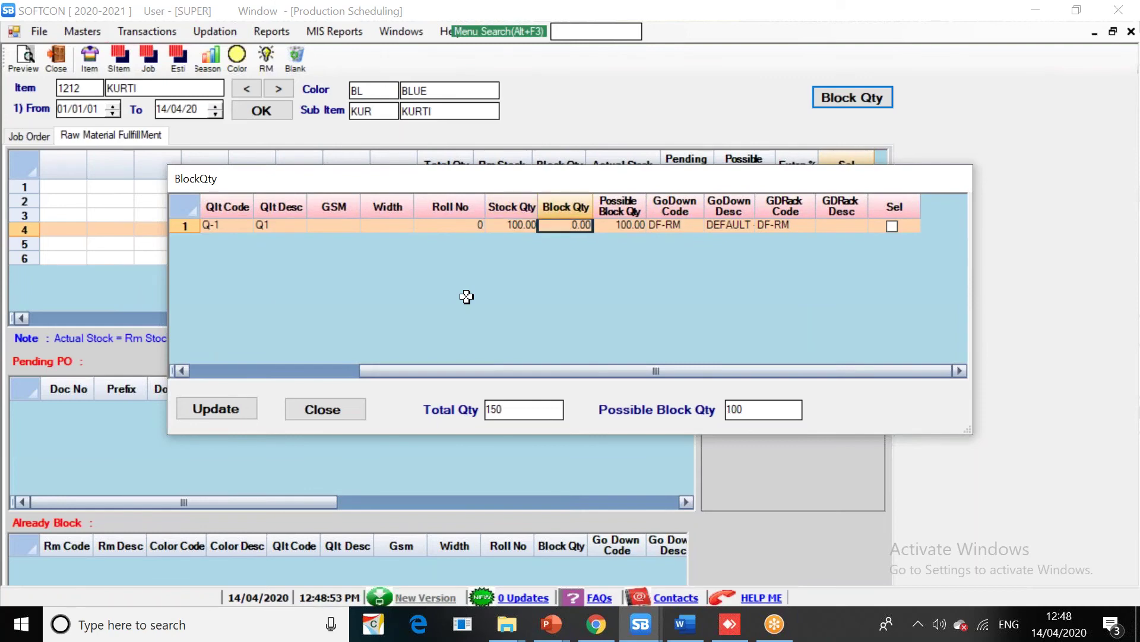
pyautogui.press('Home')
pyautogui.press('Right')
pyautogui.press('Right')
pyautogui.press('Right')
pyautogui.press('Right')
pyautogui.press('Right')
pyautogui.press('Right')
pyautogui.press('Right')
pyautogui.press('Right')
pyautogui.press('Right')
pyautogui.press('Right')
pyautogui.press('Right')
pyautogui.press('Right')
pyautogui.press('Right')
pyautogui.press('Right')
pyautogui.press('Right')
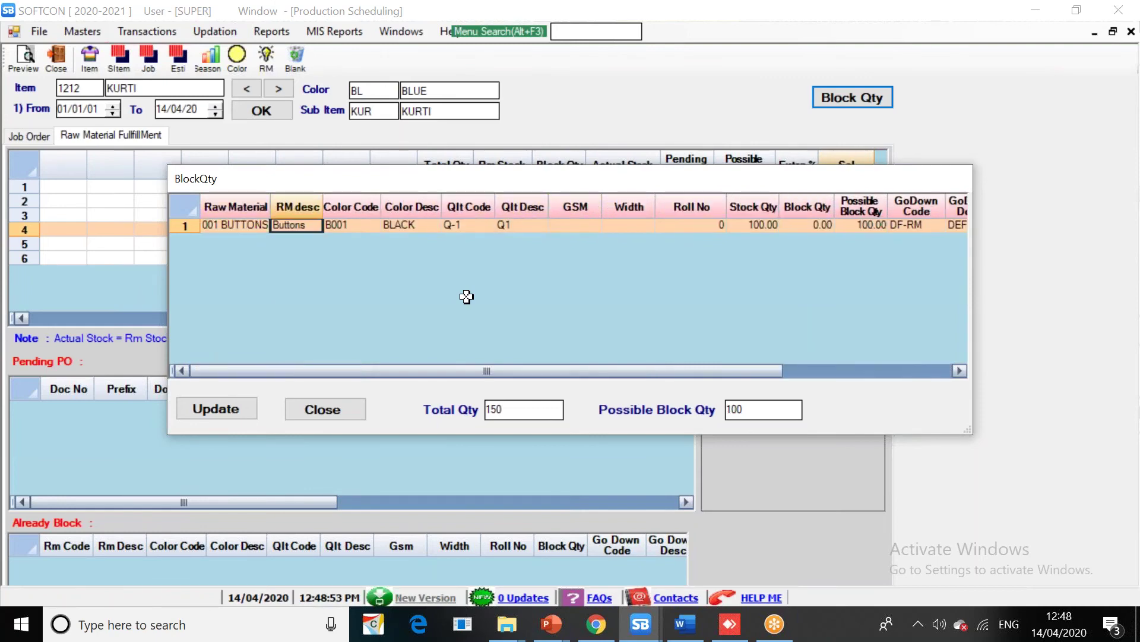
pyautogui.press('Left')
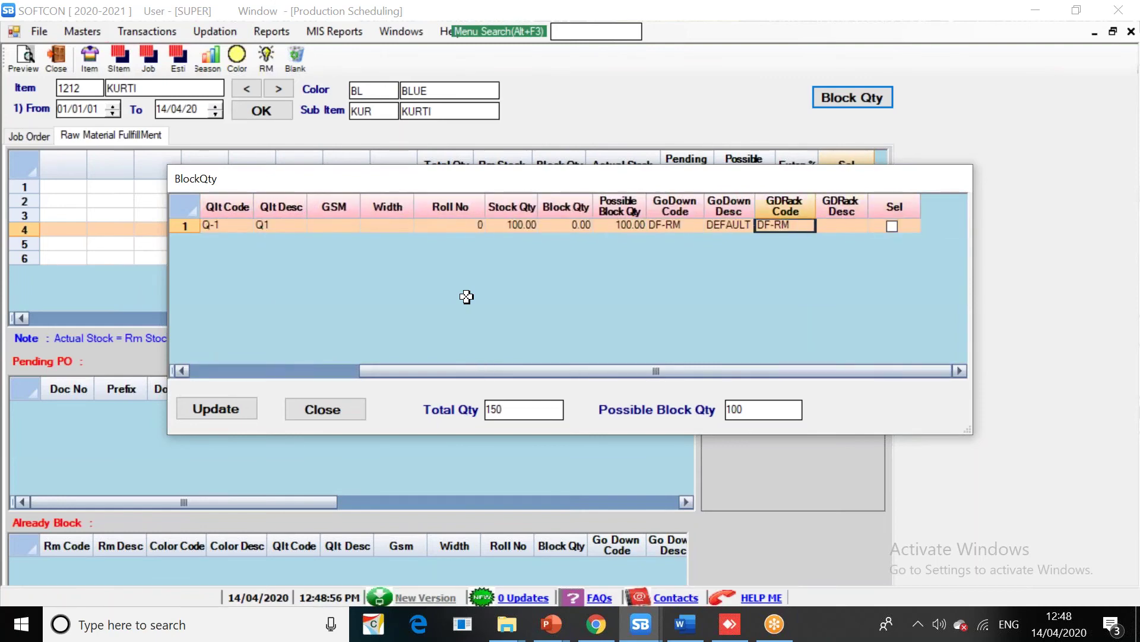
# Close the buttons' block quantity details and return to the 001 TAG entry in the raw material list
pyautogui.click(249, 411)
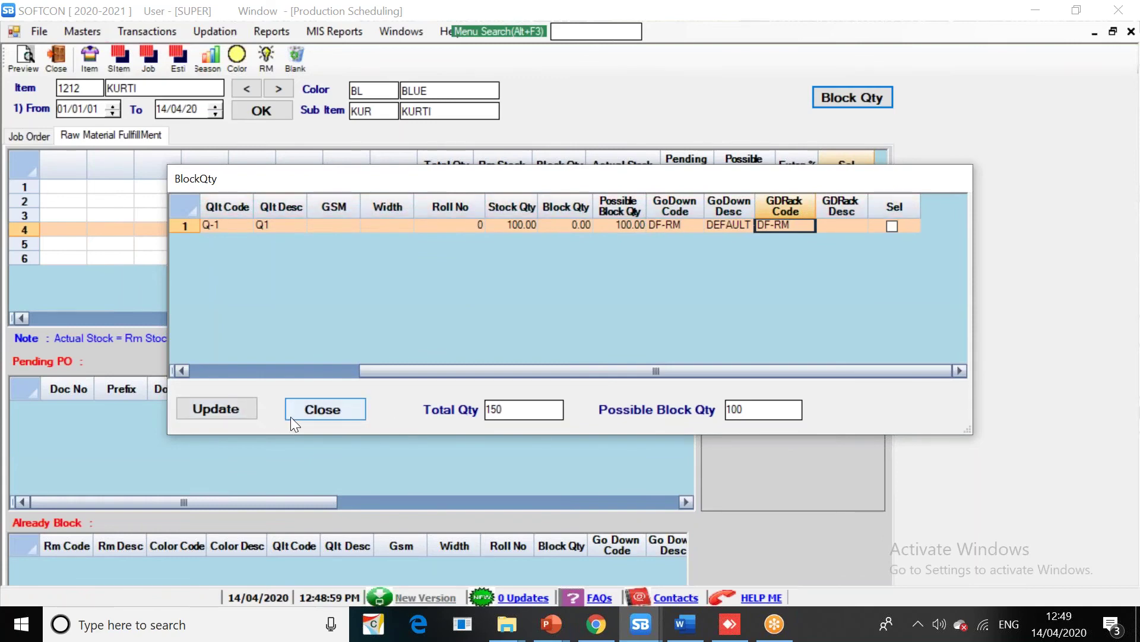
pyautogui.click(291, 416)
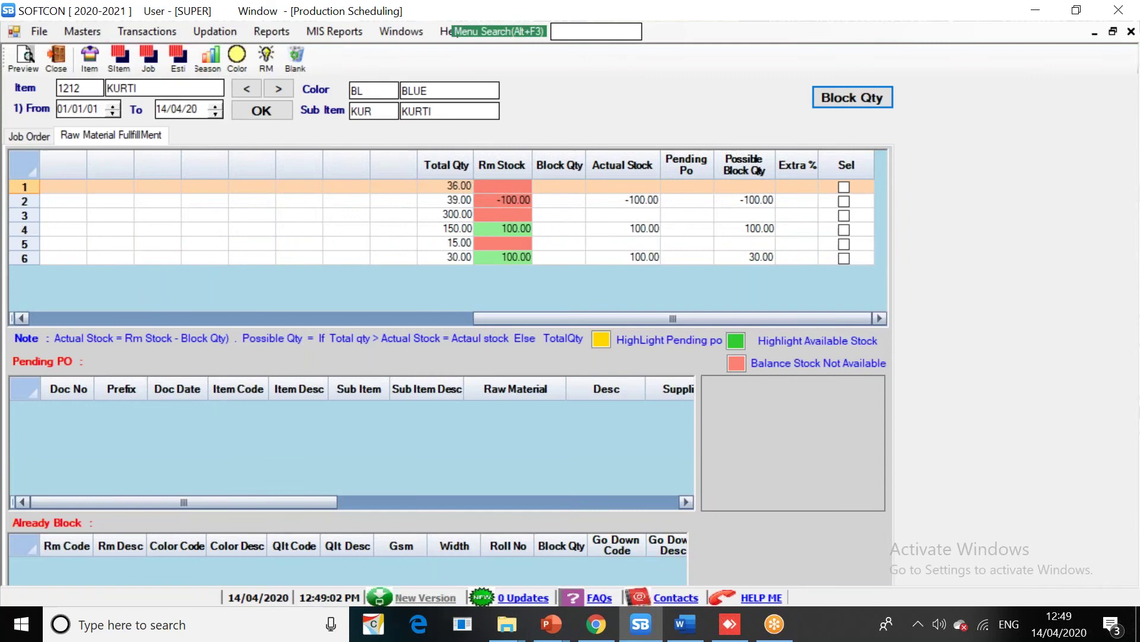
pyautogui.click(81, 252)
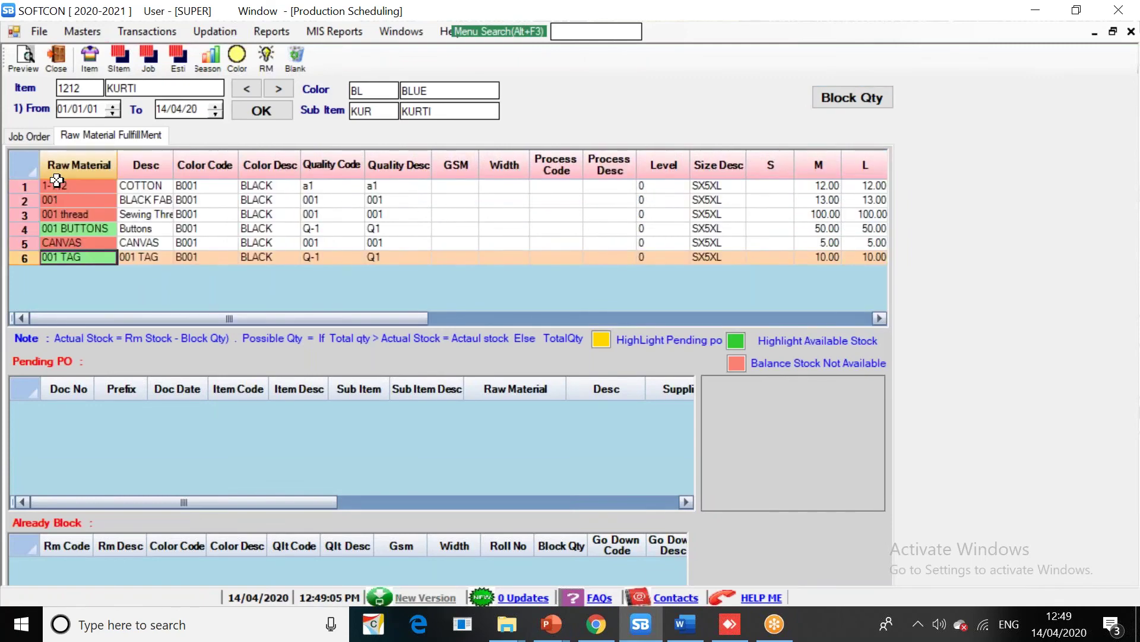
# Go back to the second job order and switch the production schedule to Estimated Cutting
pyautogui.click(34, 138)
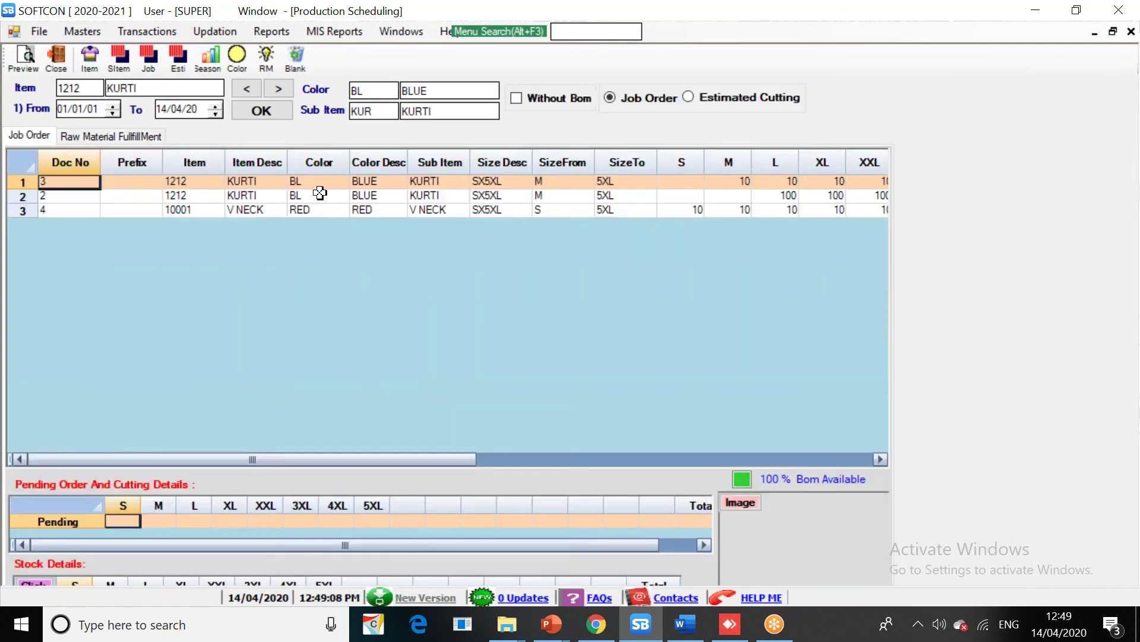
pyautogui.click(348, 197)
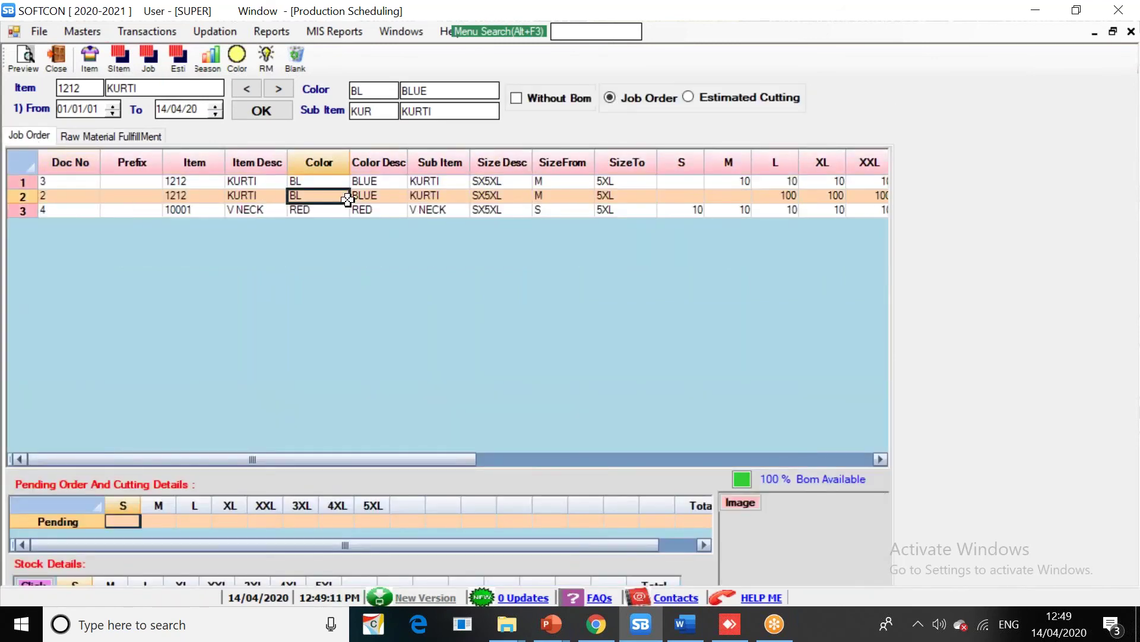
pyautogui.click(733, 98)
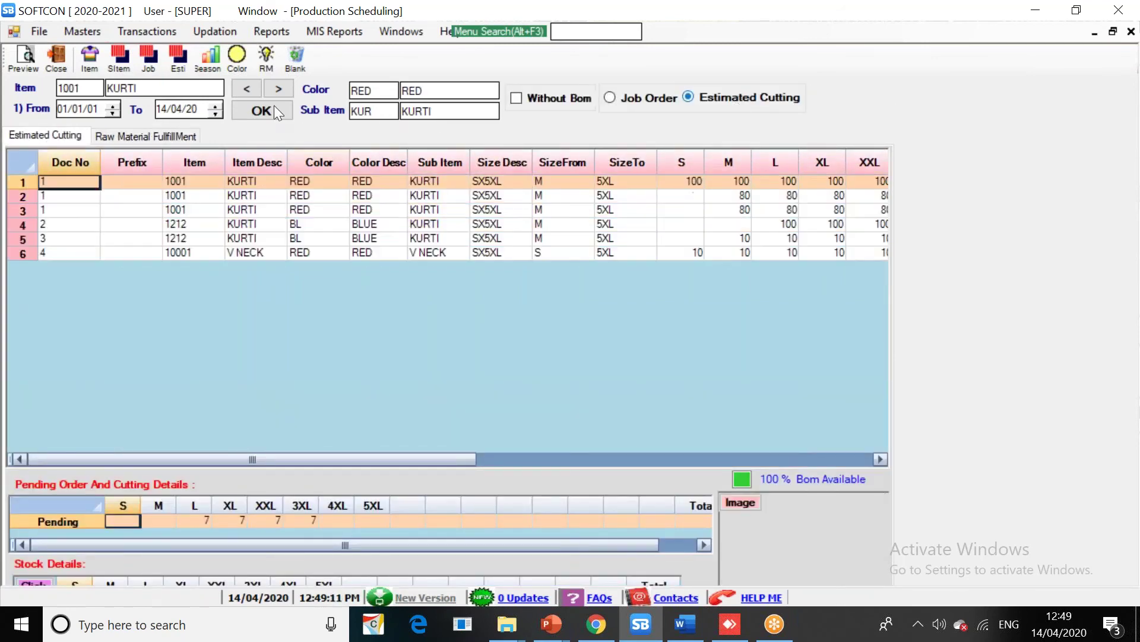
# Examine the BOM availability and projection dates of the estimated cutting entries for item 1001
pyautogui.click(195, 208)
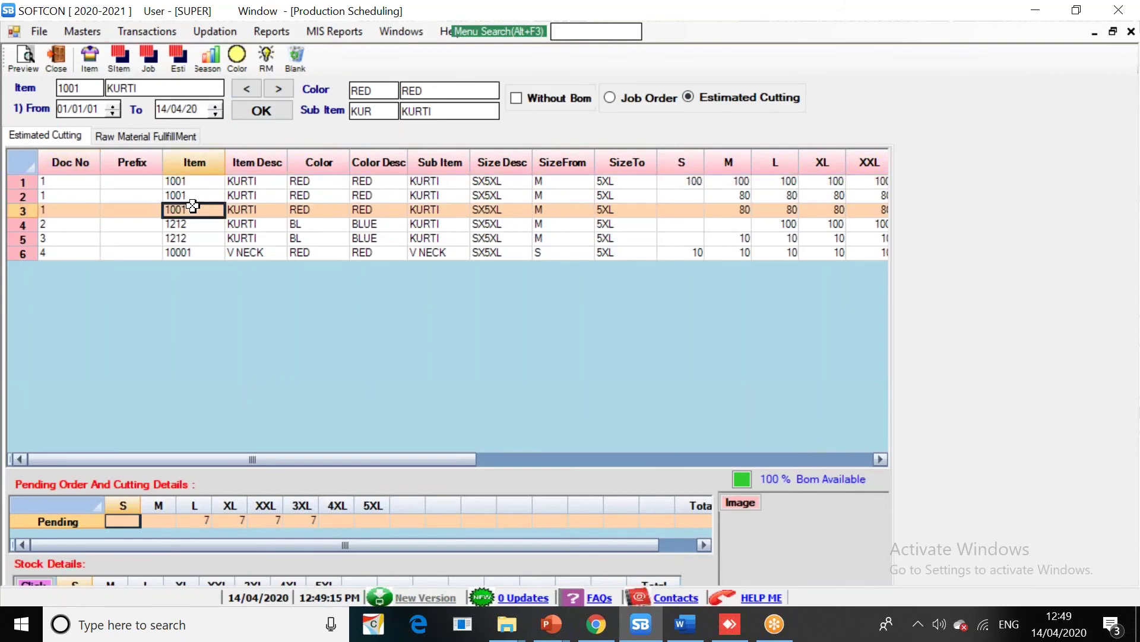
pyautogui.press('End')
pyautogui.press('Left')
pyautogui.press('Left')
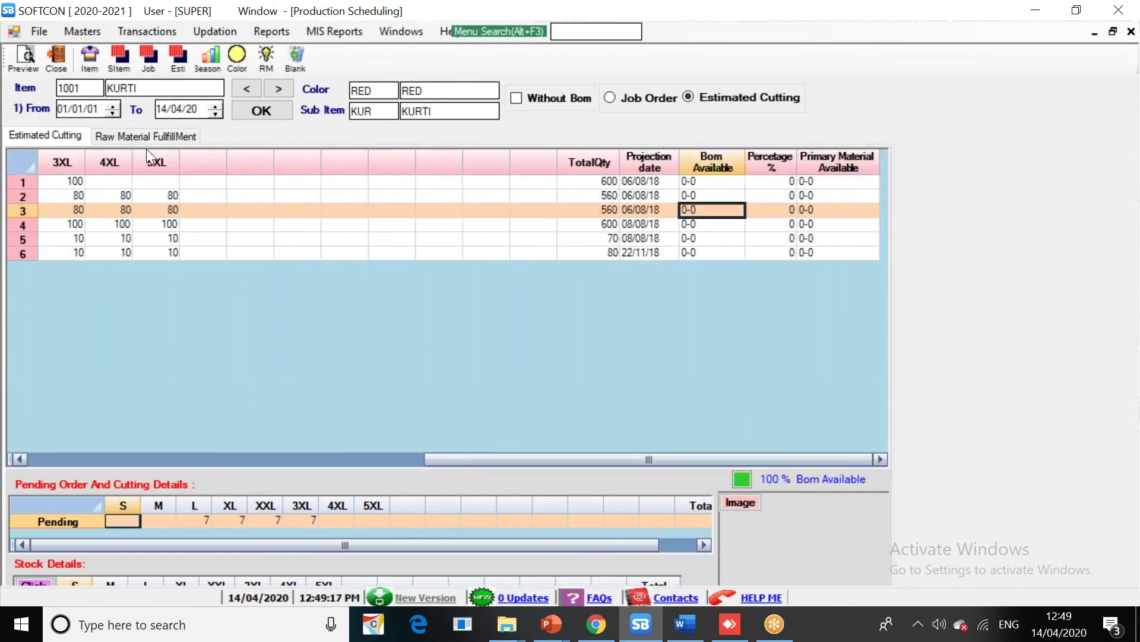
pyautogui.press('Up')
pyautogui.press('Up')
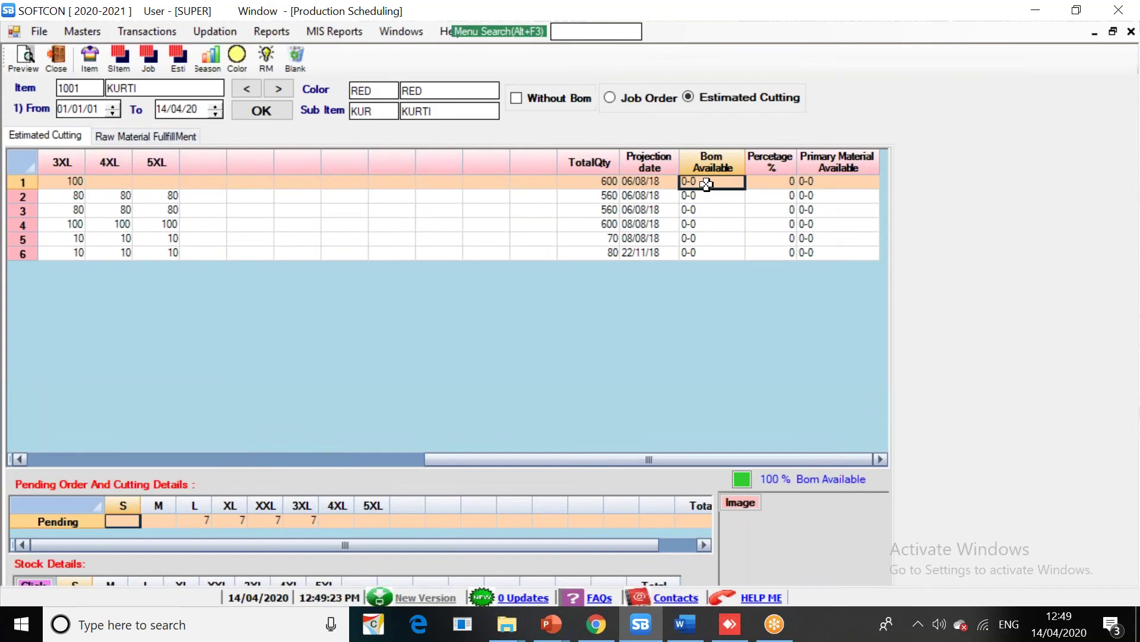
pyautogui.press('Home')
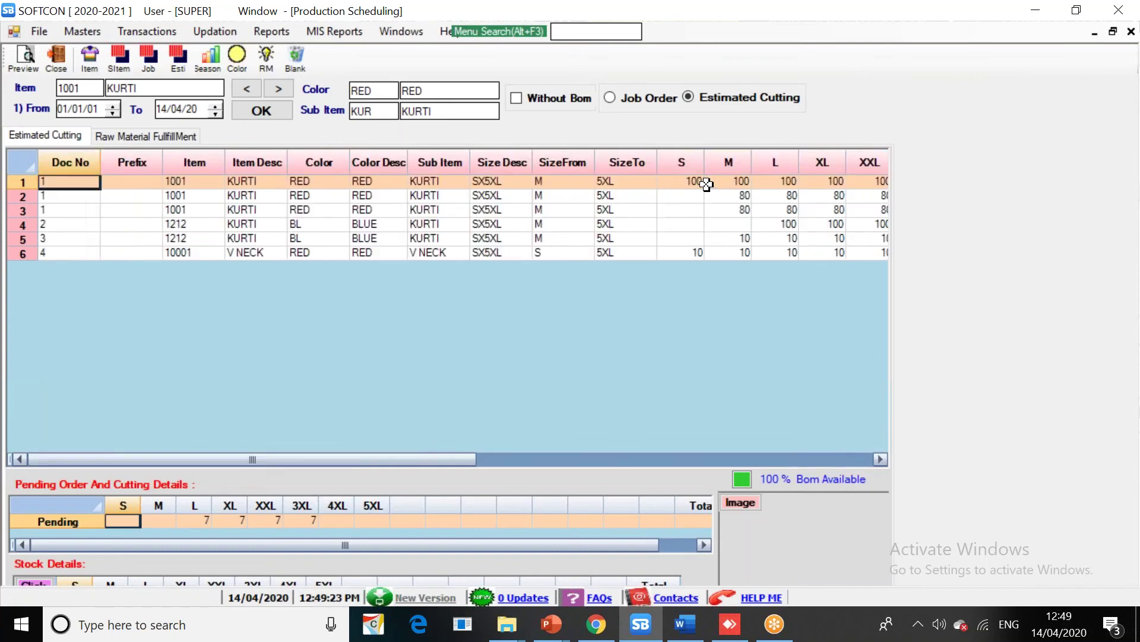
pyautogui.press('End')
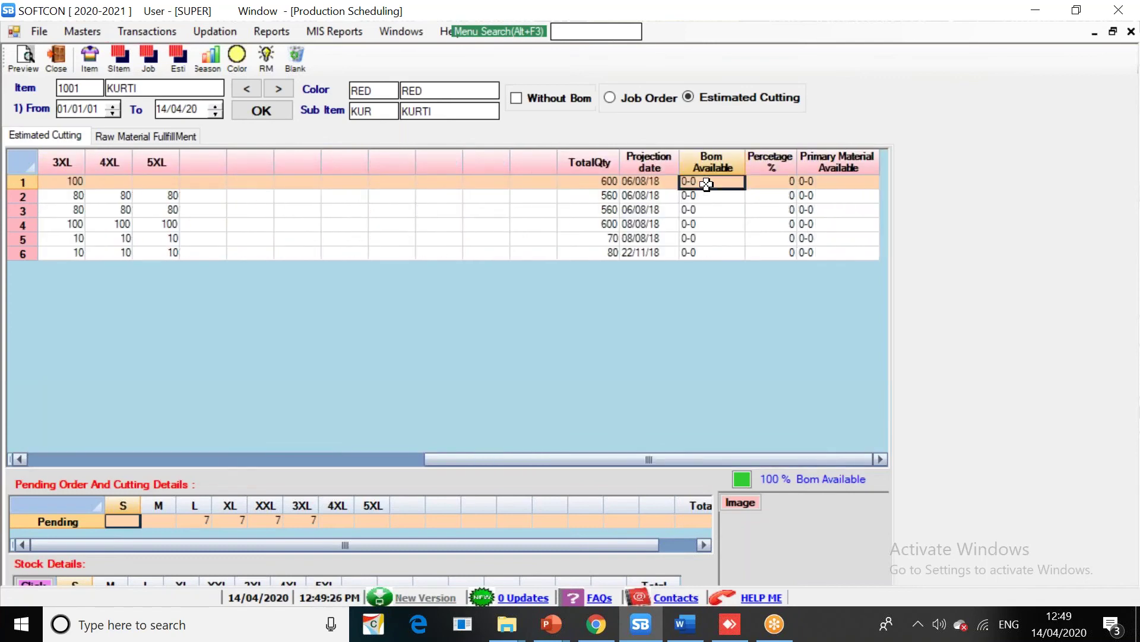
pyautogui.press('Left')
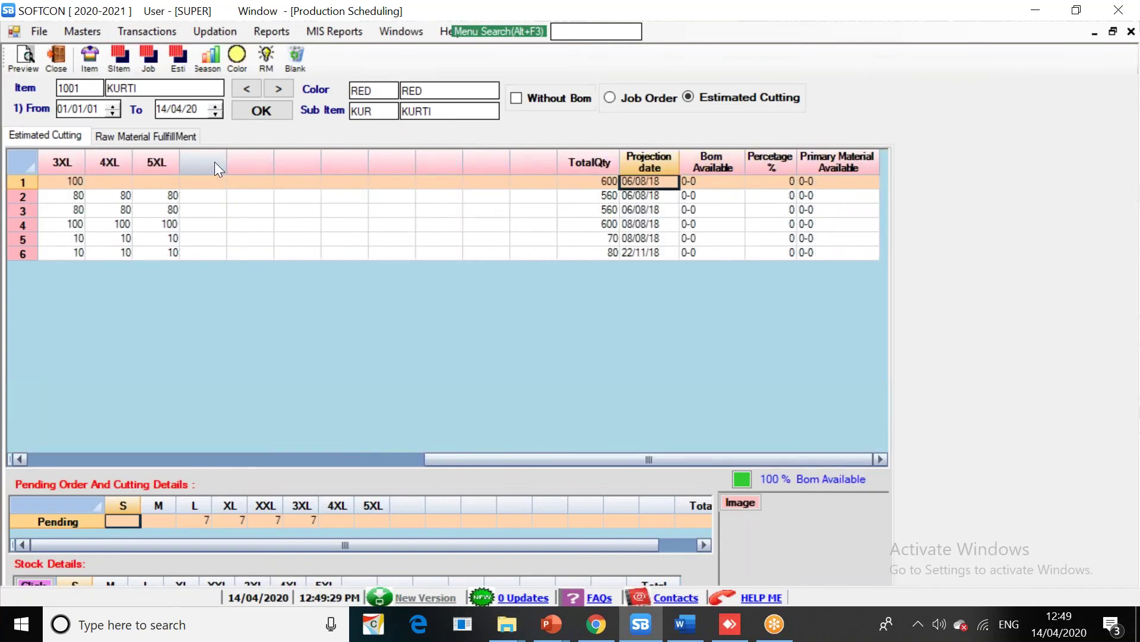
# Reload the schedule for job orders and compare the BOM availability of the first two orders
pyautogui.click(610, 98)
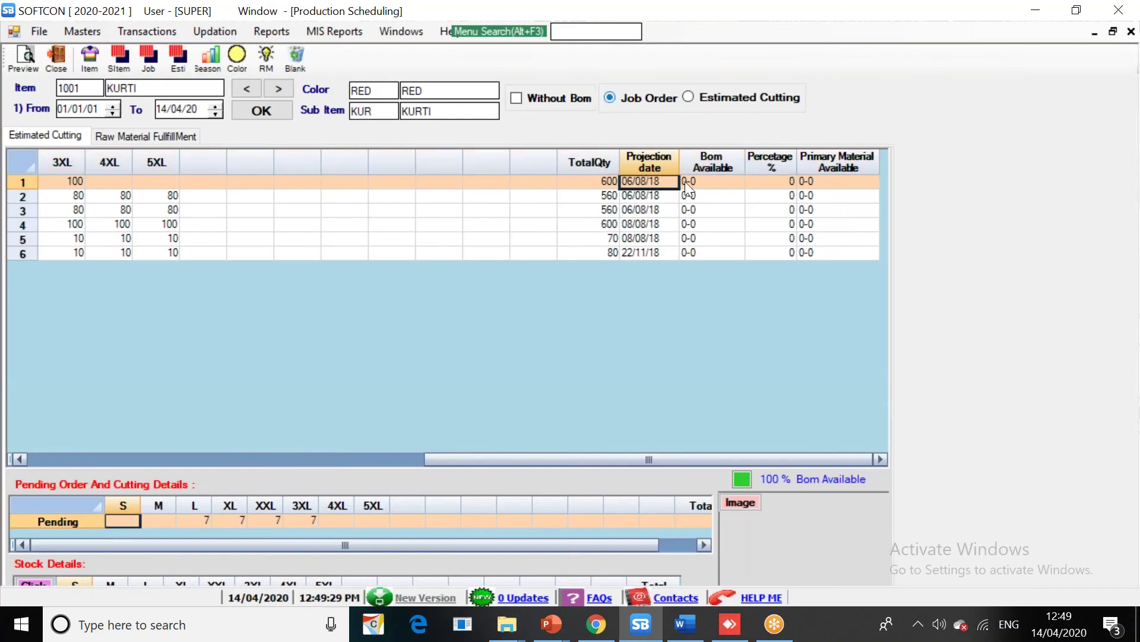
pyautogui.click(247, 114)
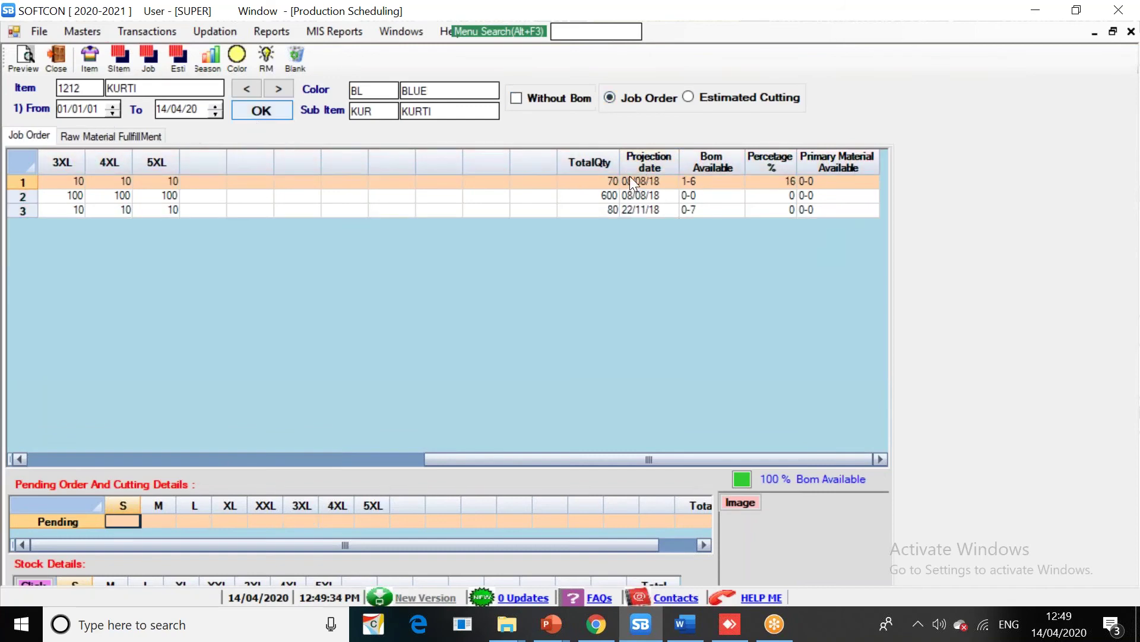
pyautogui.click(707, 179)
pyautogui.click(707, 196)
pyautogui.click(707, 181)
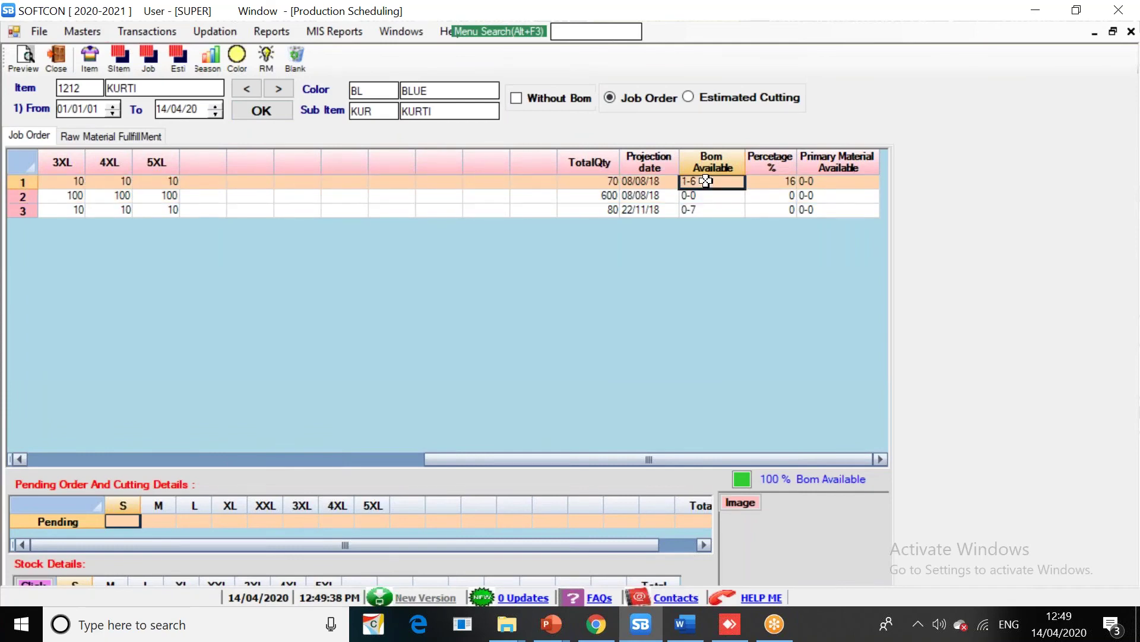
# Open the Job Order transaction and bring up job order 4 for item 10001 V NECK
pyautogui.press('Home')
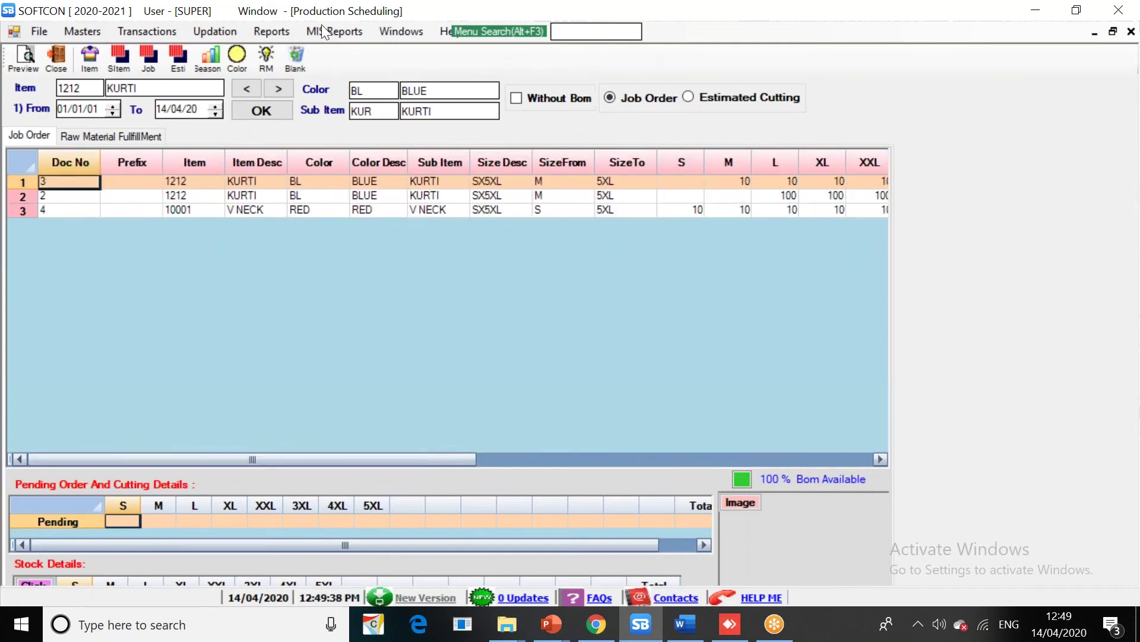
pyautogui.click(393, 34)
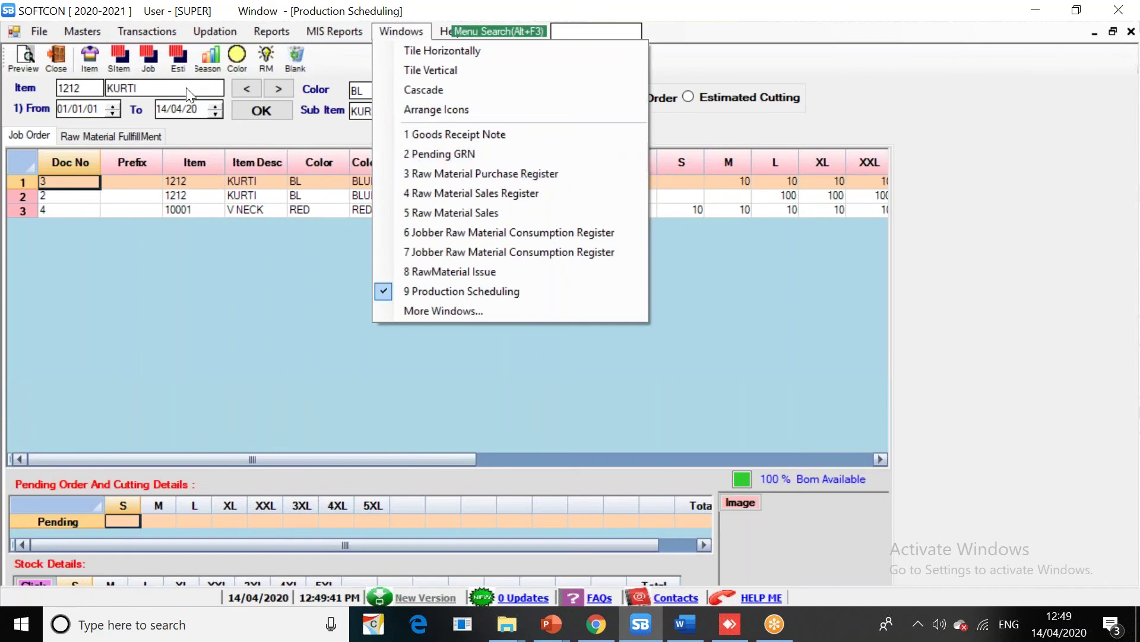
pyautogui.moveTo(144, 33)
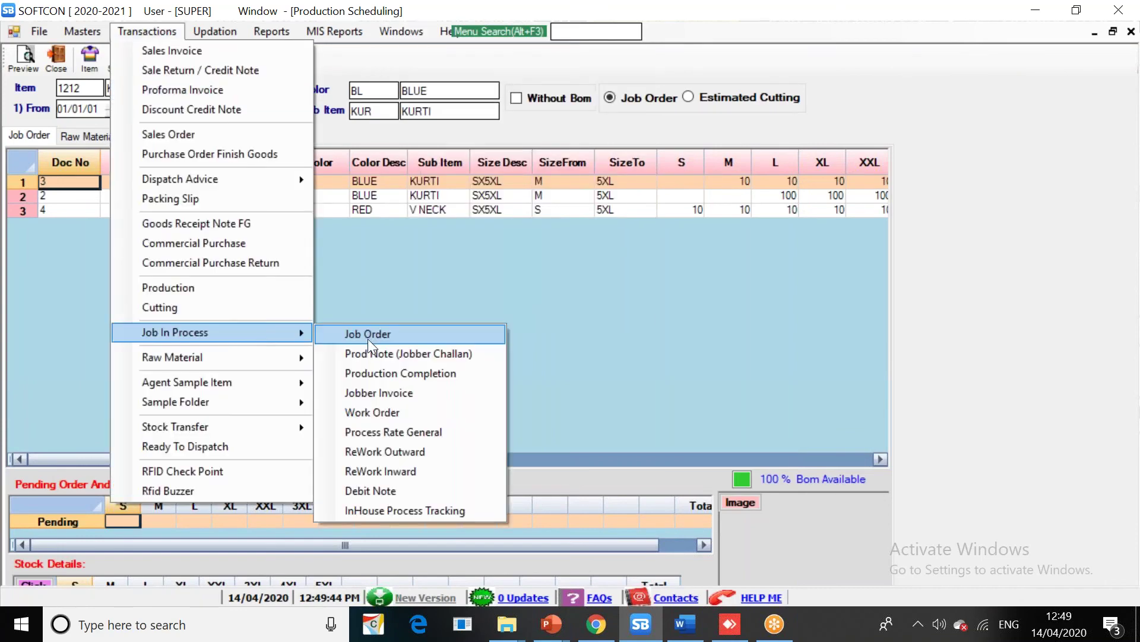
pyautogui.moveTo(244, 337)
pyautogui.click(372, 340)
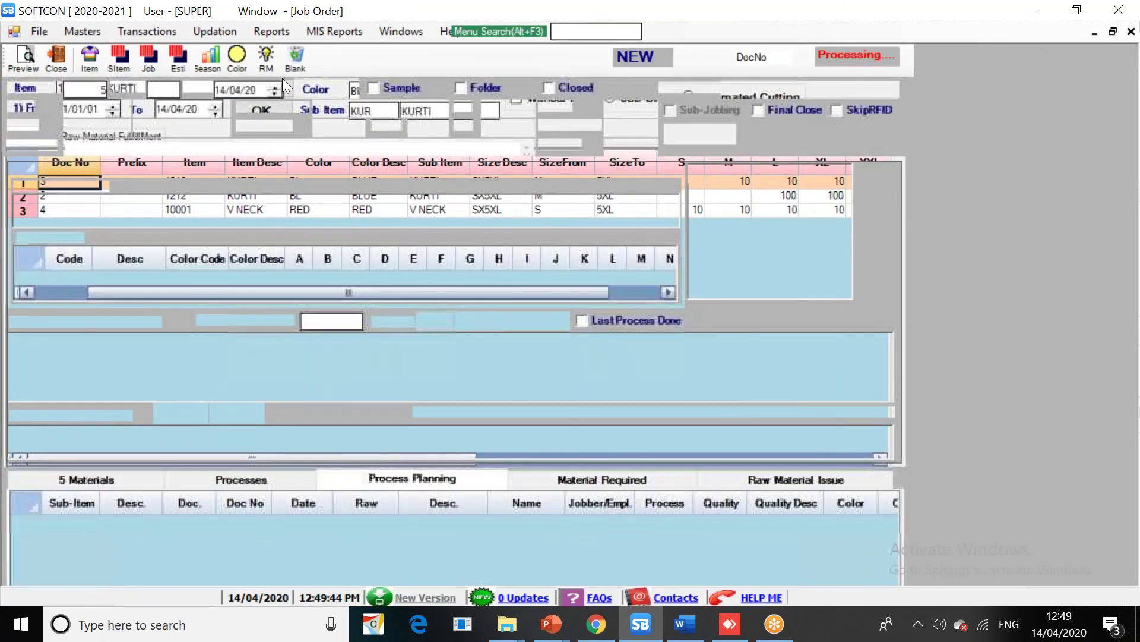
pyautogui.click(304, 88)
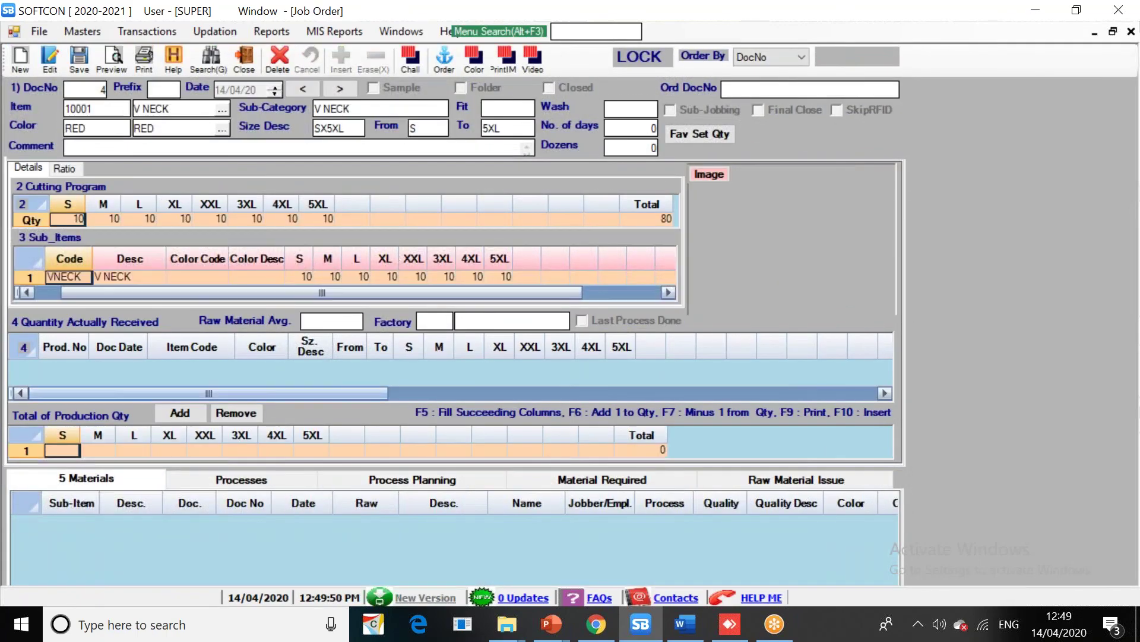
# Show the materials required for job order 4 and look through the rows from FABRIC to TAG
pyautogui.click(412, 480)
pyautogui.click(562, 481)
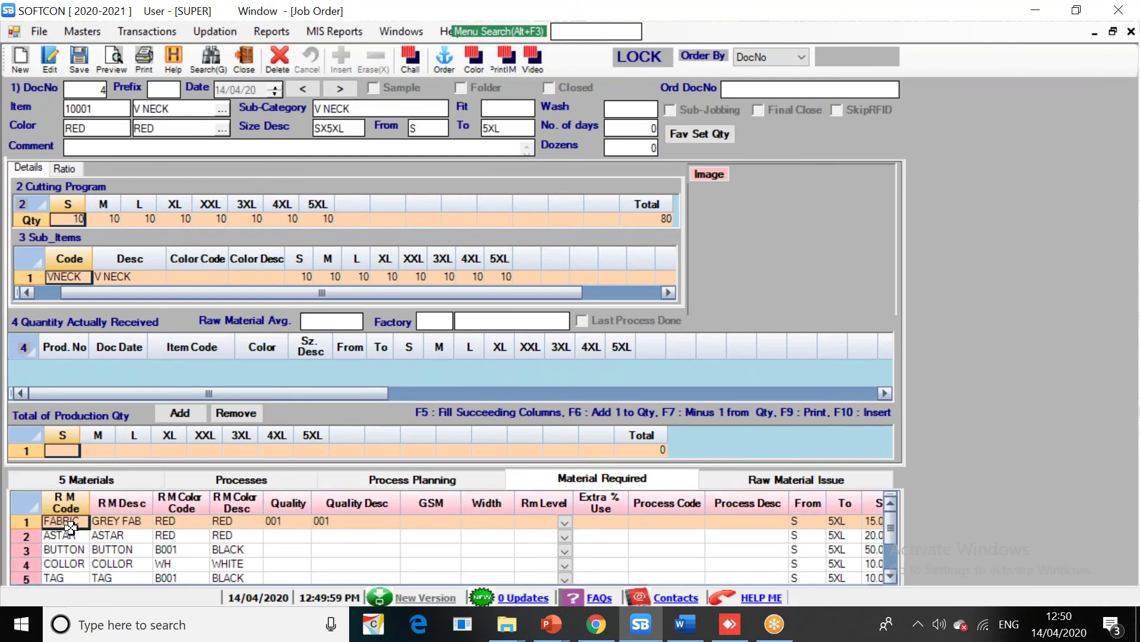
pyautogui.press('Down')
pyautogui.press('Down')
pyautogui.press('Down')
pyautogui.press('Down')
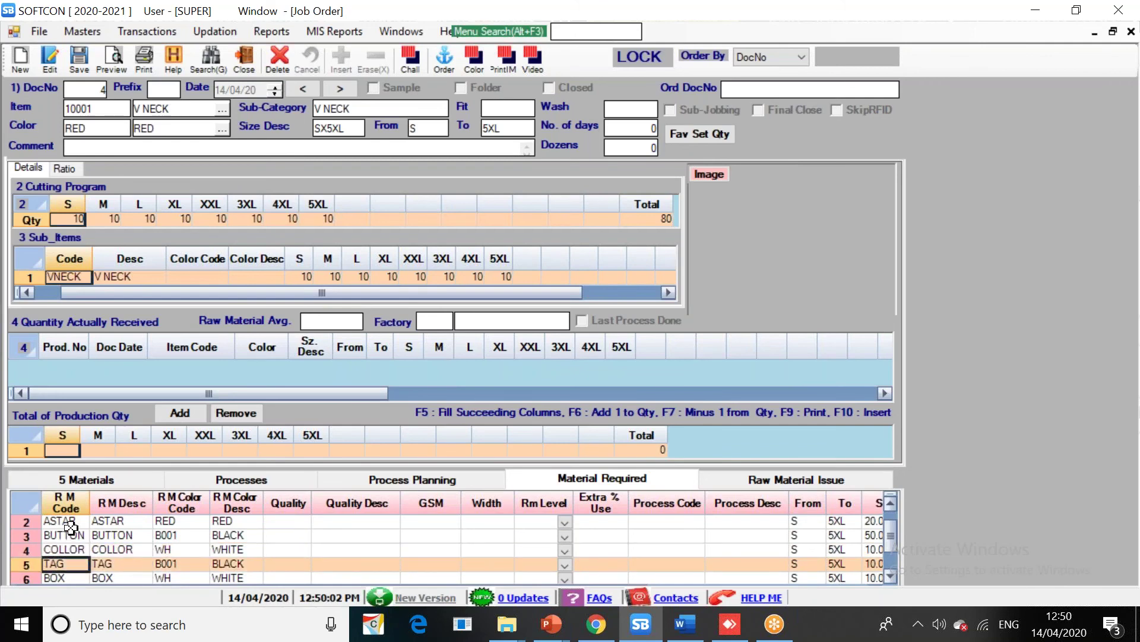
pyautogui.press('Up')
pyautogui.press('Up')
pyautogui.press('Up')
pyautogui.press('Up')
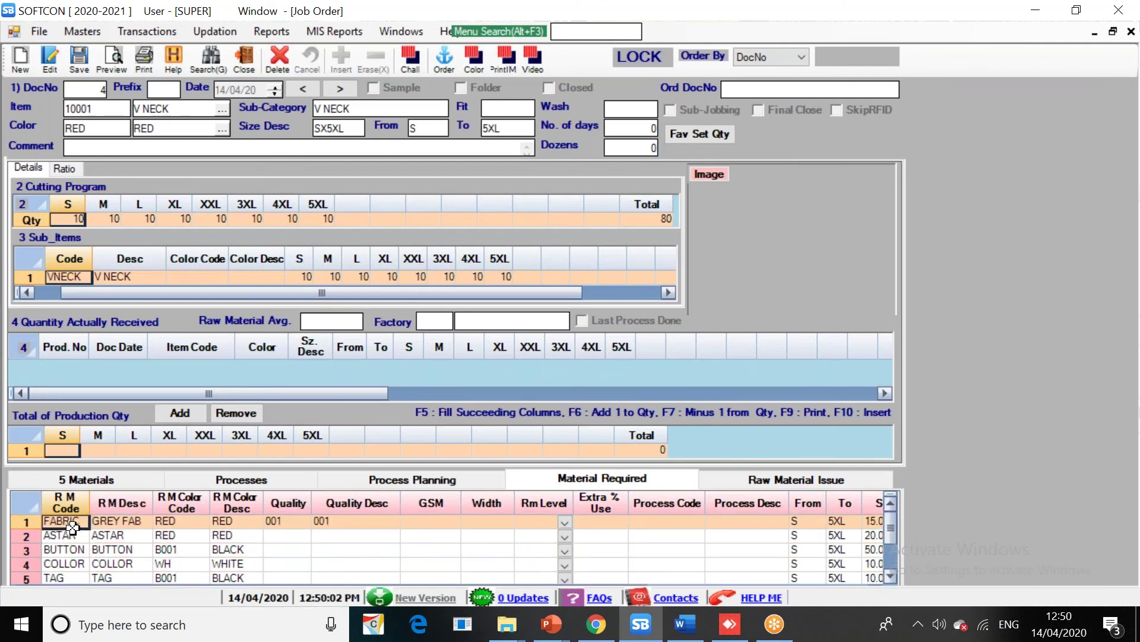
# Edit the job order, set the FABRIC row's Rm Level to Level 1, and save it
pyautogui.click(48, 66)
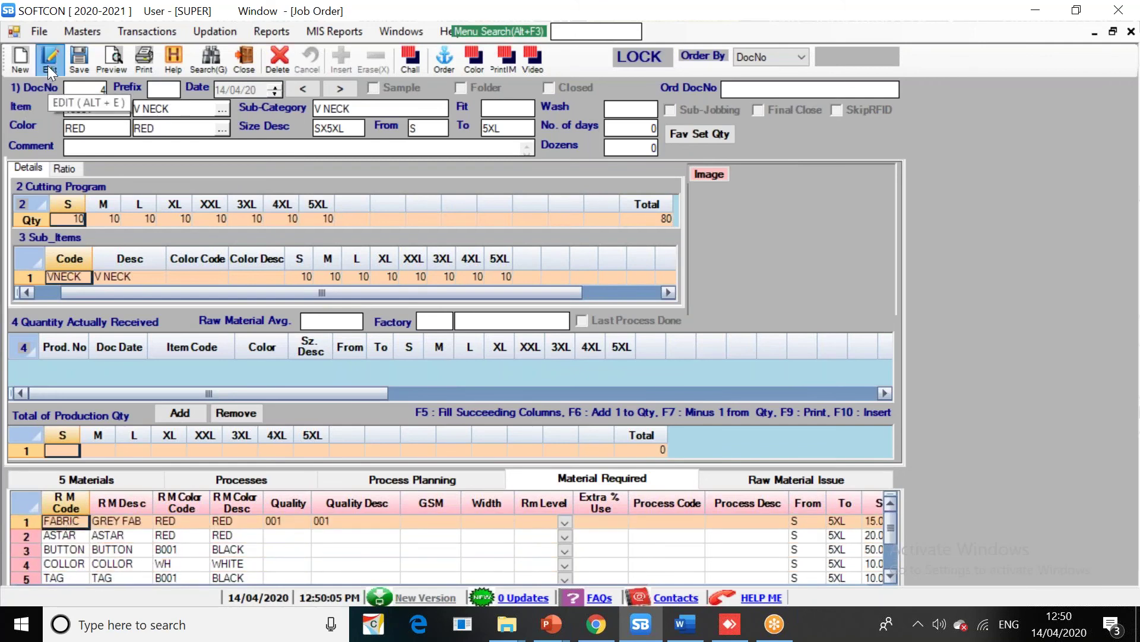
pyautogui.click(552, 530)
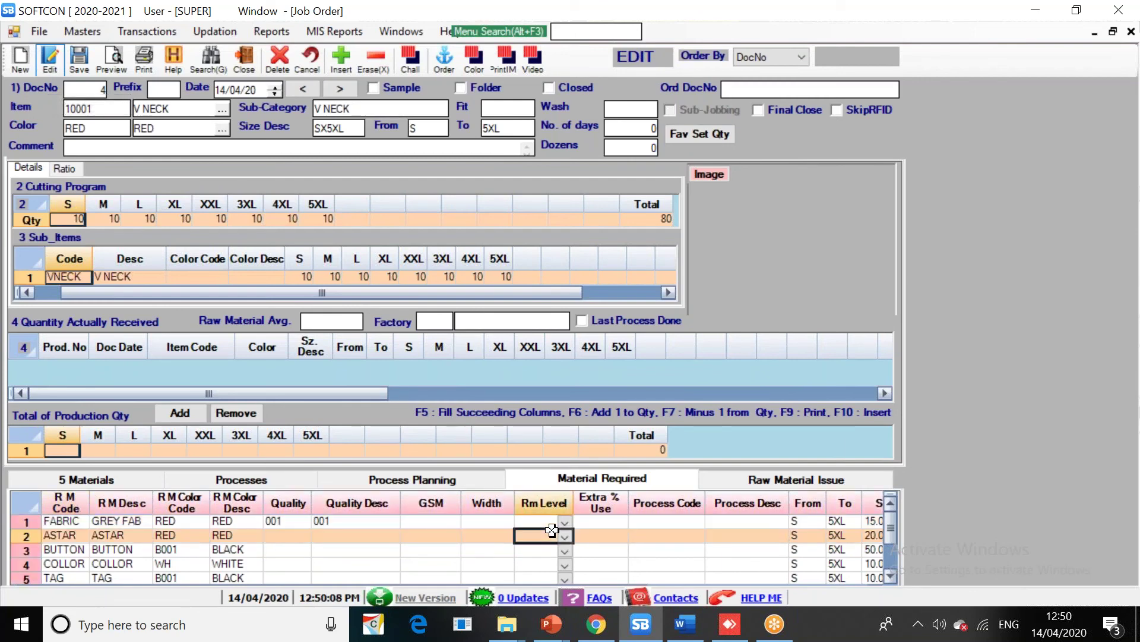
pyautogui.click(552, 522)
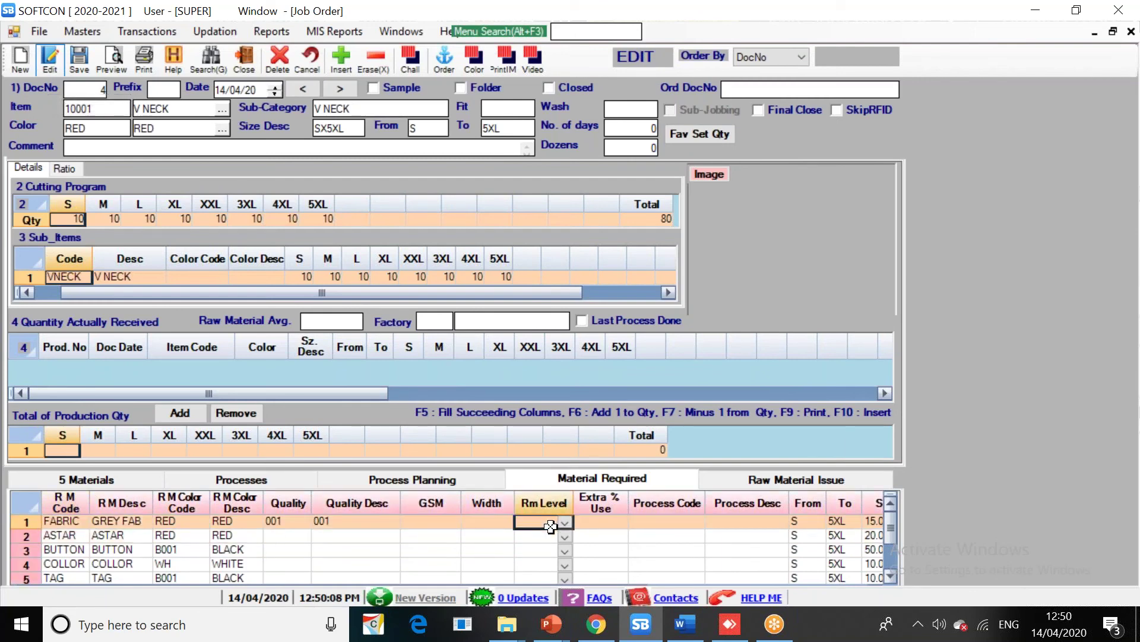
pyautogui.click(571, 531)
pyautogui.click(572, 528)
pyautogui.press('l')
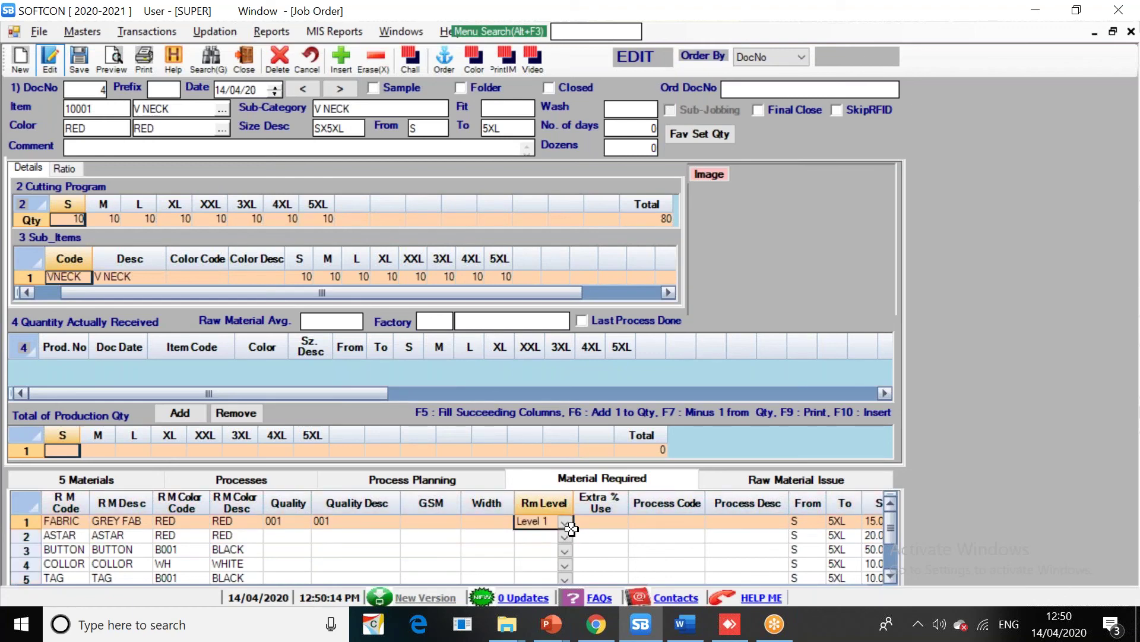
pyautogui.hotkey('ctrl', 's')
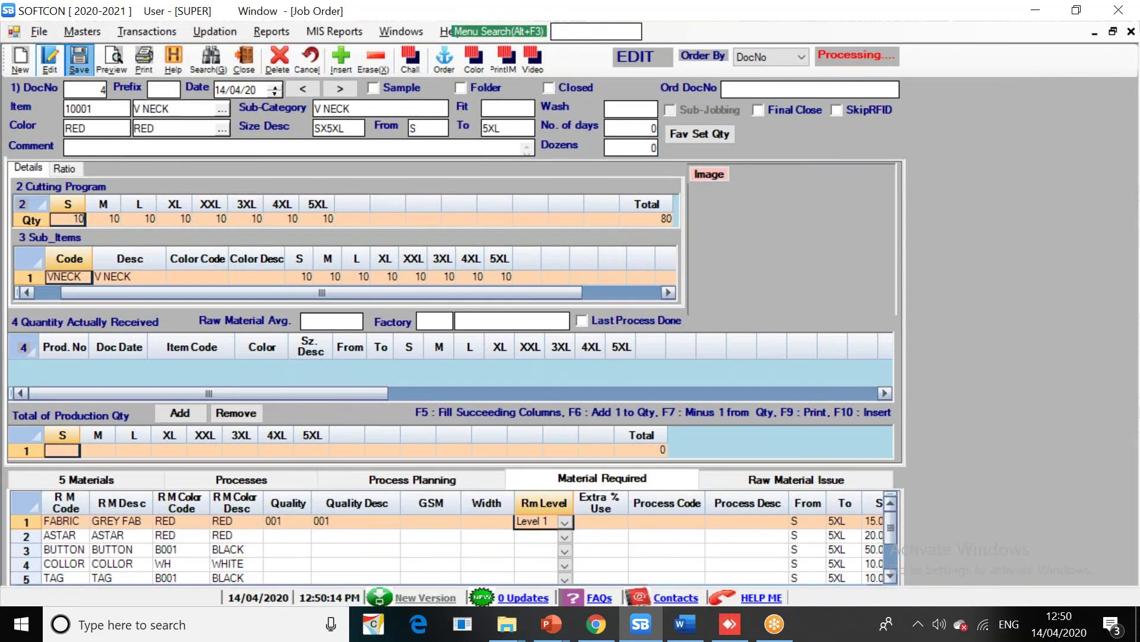
# Reopen the saved job order's required materials and review the rows from TAG up to ASTAR
pyautogui.click(431, 480)
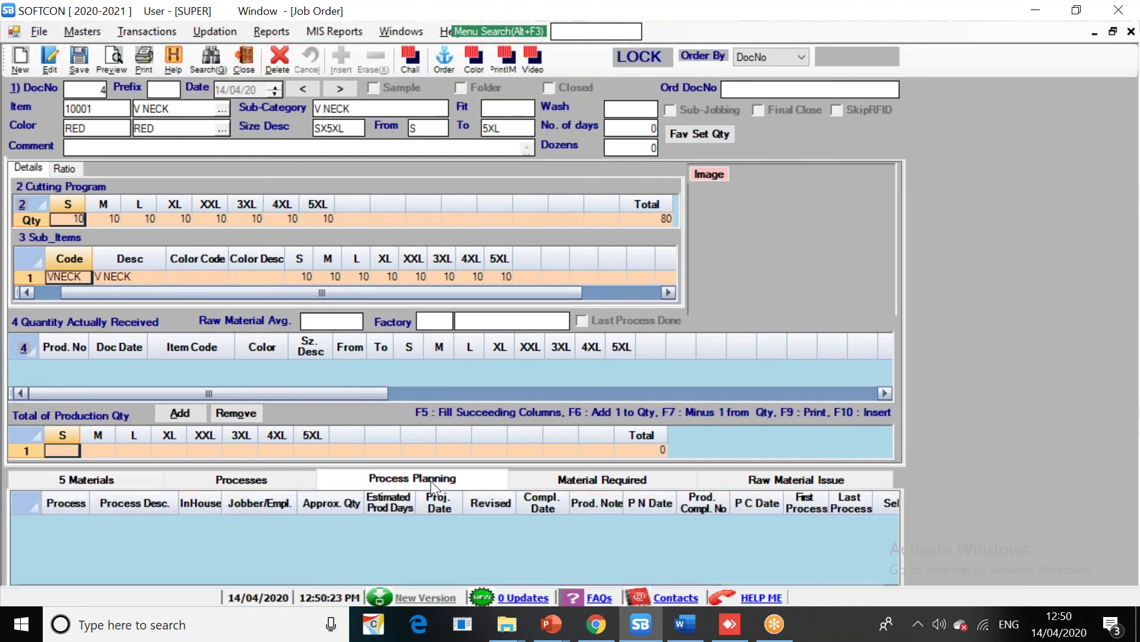
pyautogui.click(511, 482)
pyautogui.click(232, 577)
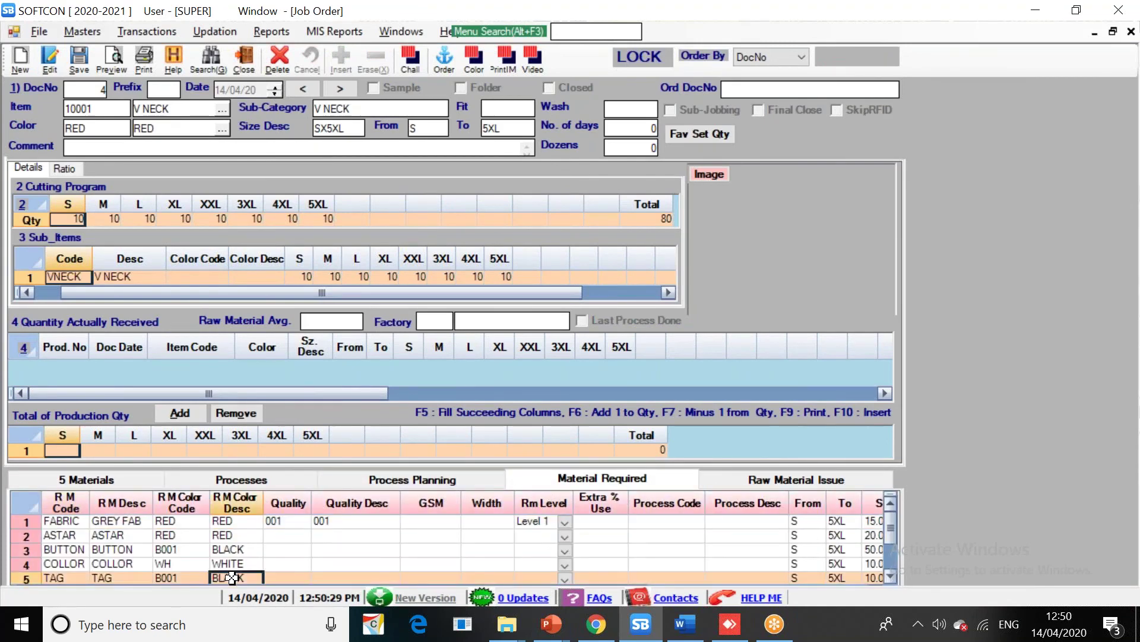
pyautogui.press('Up')
pyautogui.press('Up')
pyautogui.press('Up')
pyautogui.press('Right')
pyautogui.press('Right')
pyautogui.press('Right')
pyautogui.press('Right')
pyautogui.press('Right')
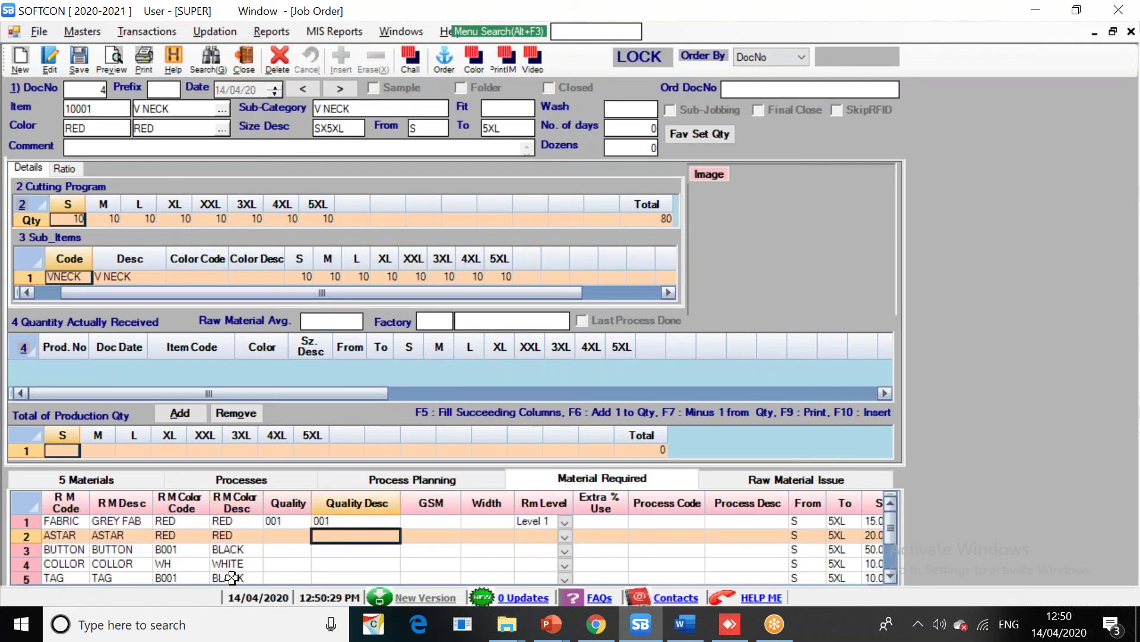
# Put the job order back into edit mode and go to the ASTAR row's Rm Level in the required materials
pyautogui.hotkey('alt', 'e')
pyautogui.press('Right')
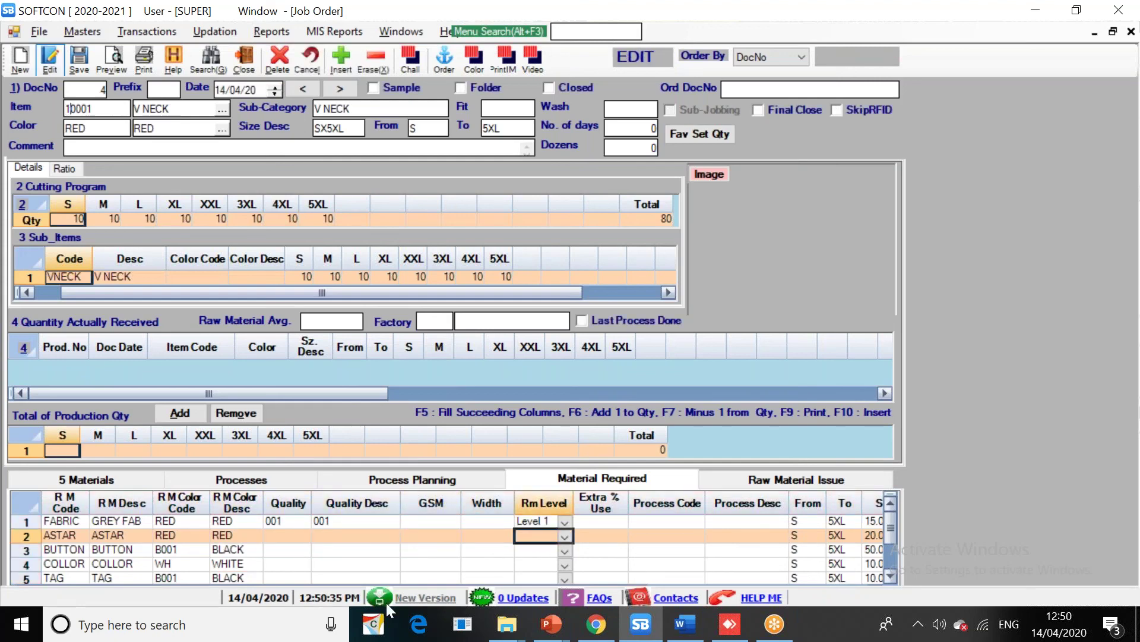
pyautogui.click(553, 535)
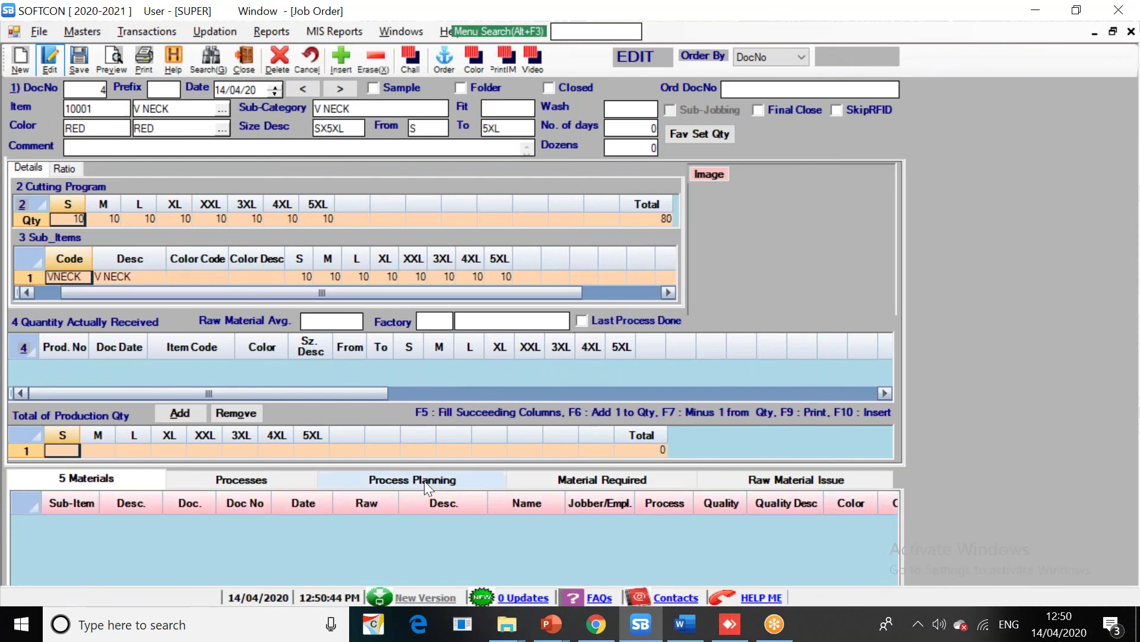
pyautogui.click(424, 480)
pyautogui.click(573, 480)
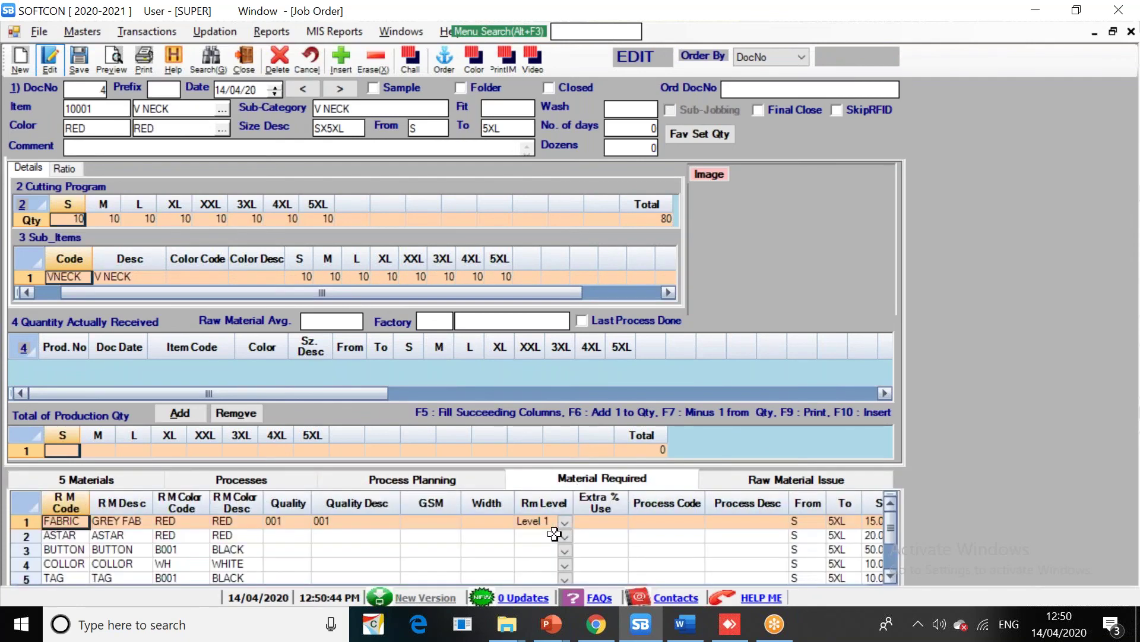
pyautogui.click(554, 535)
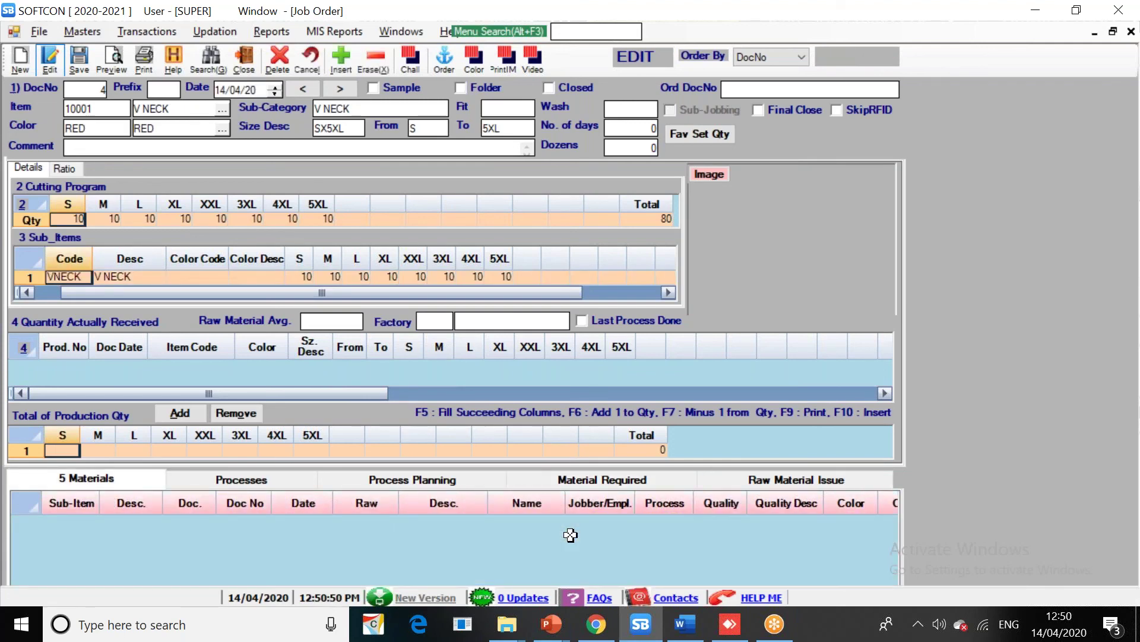
# Open the Production Scheduling report and load the job orders dated from 14/04/10 to 14/04/20
pyautogui.click(394, 34)
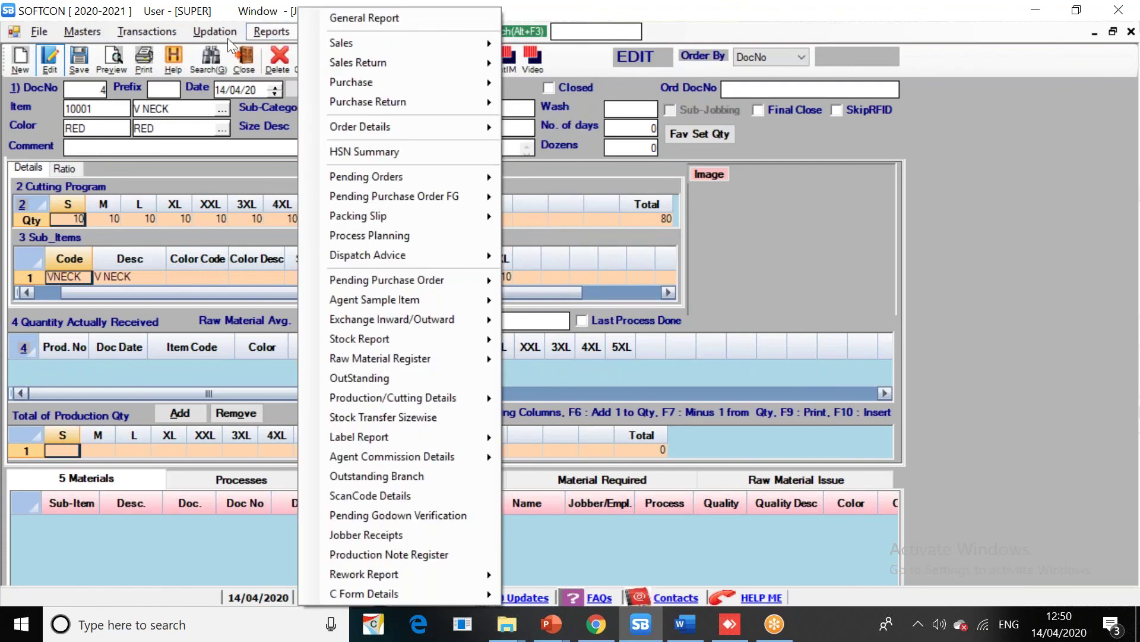
pyautogui.click(209, 31)
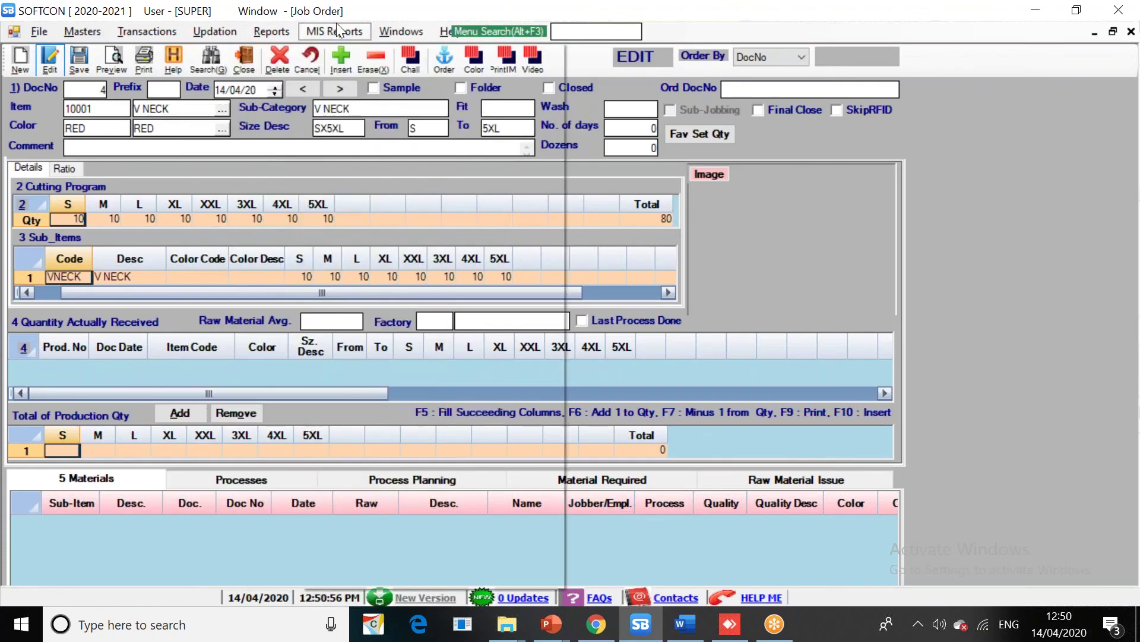
pyautogui.click(334, 31)
pyautogui.click(361, 554)
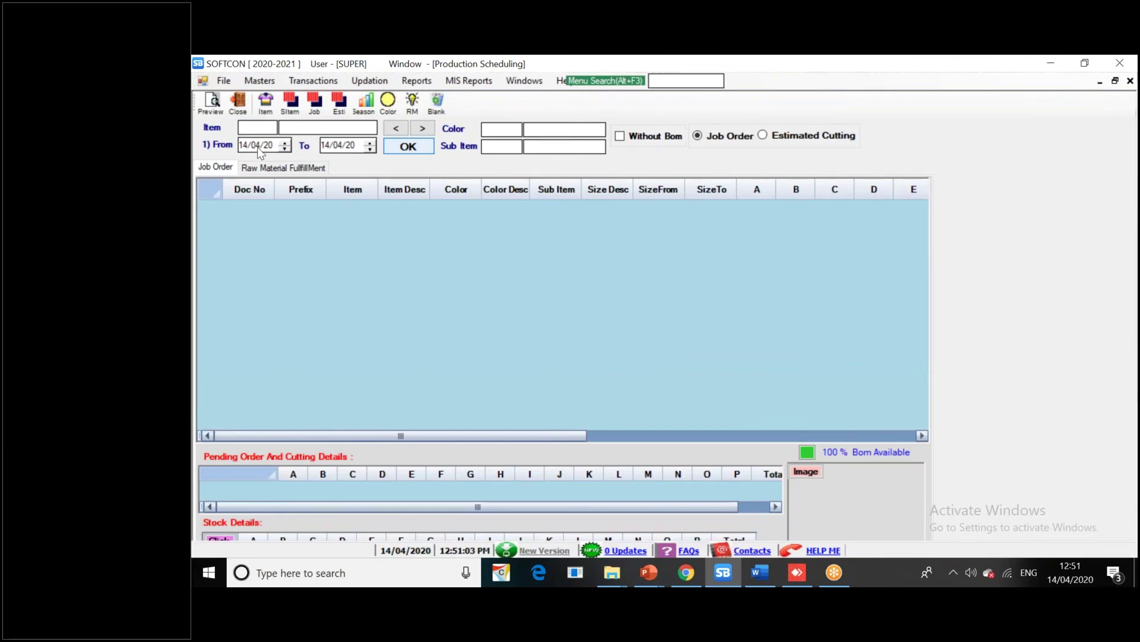
pyautogui.click(406, 147)
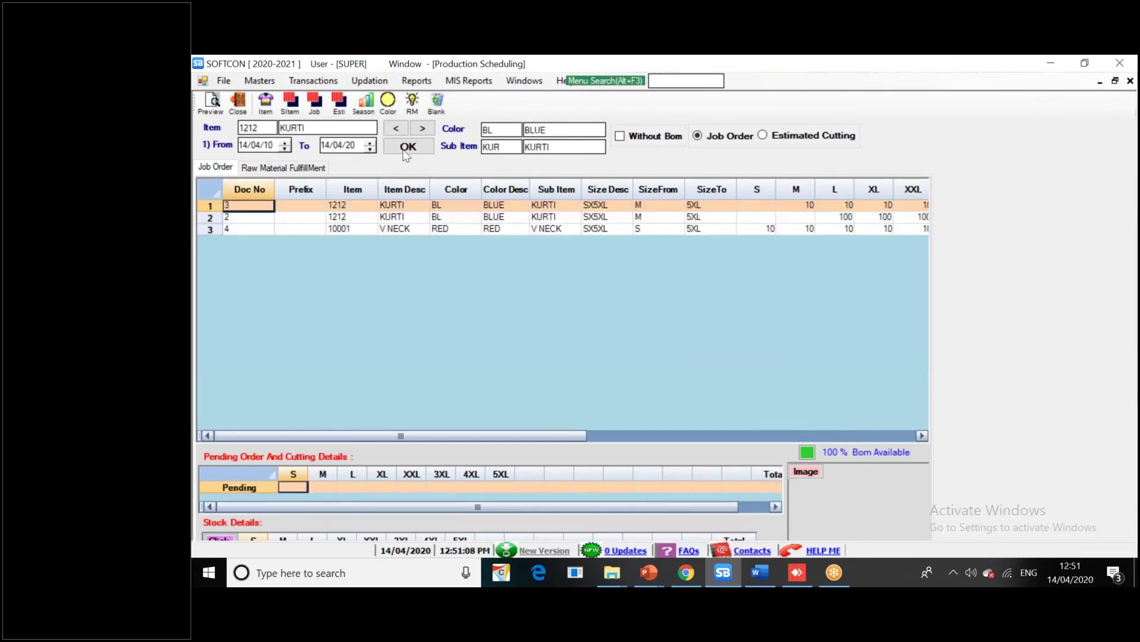
# Go across the first job order's size quantities to its BOM availability, percentage and primary material availability
pyautogui.click(443, 204)
pyautogui.press('Right')
pyautogui.press('Right')
pyautogui.press('Right')
pyautogui.press('Right')
pyautogui.press('Right')
pyautogui.press('Right')
pyautogui.press('Right')
pyautogui.press('Right')
pyautogui.press('Right')
pyautogui.press('Right')
pyautogui.press('Right')
pyautogui.press('Right')
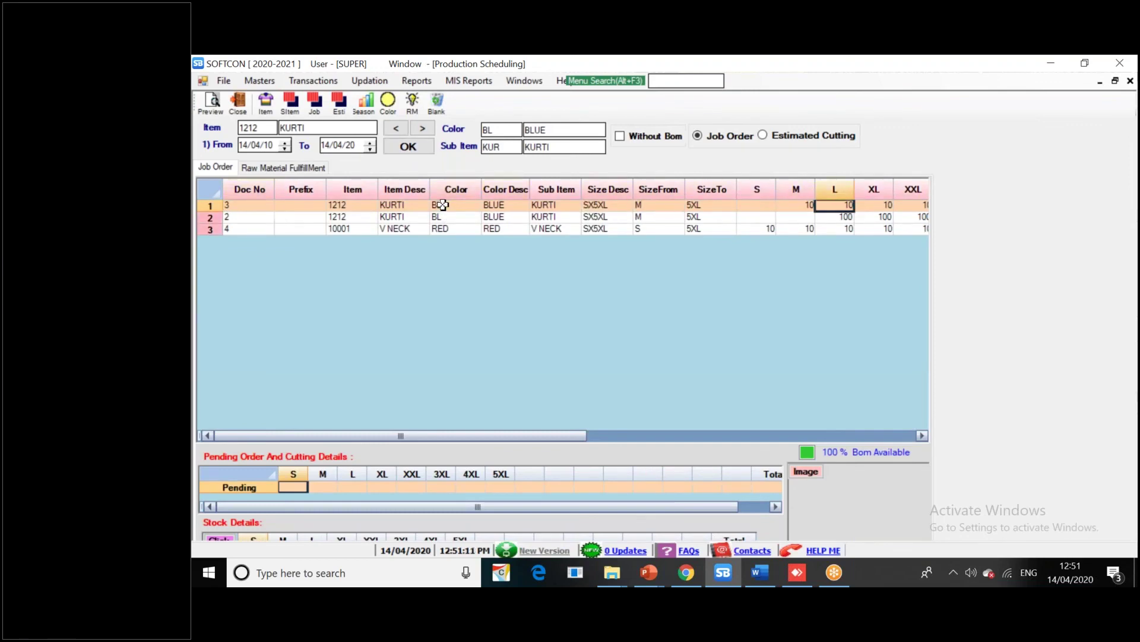
pyautogui.press('Right')
pyautogui.press('Right')
pyautogui.press('Right')
pyautogui.press('Right')
pyautogui.press('Right')
pyautogui.press('Right')
pyautogui.press('Right')
pyautogui.press('Right')
pyautogui.press('Right')
pyautogui.press('Right')
pyautogui.press('Right')
pyautogui.press('Right')
pyautogui.press('Right')
pyautogui.press('Left')
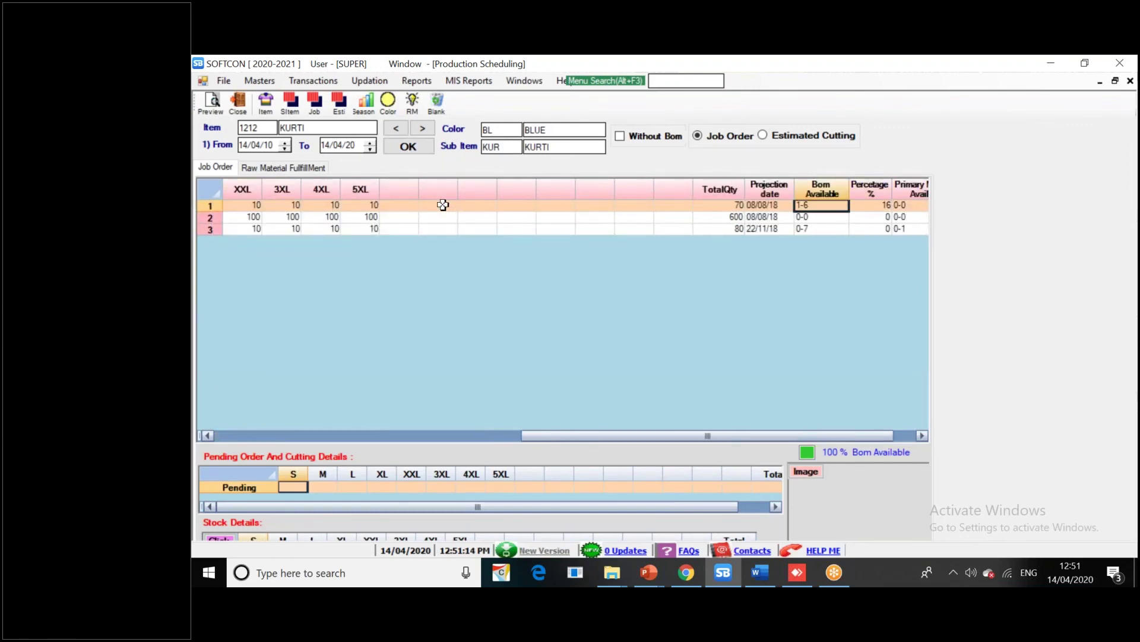
pyautogui.press('Right')
pyautogui.press('Right')
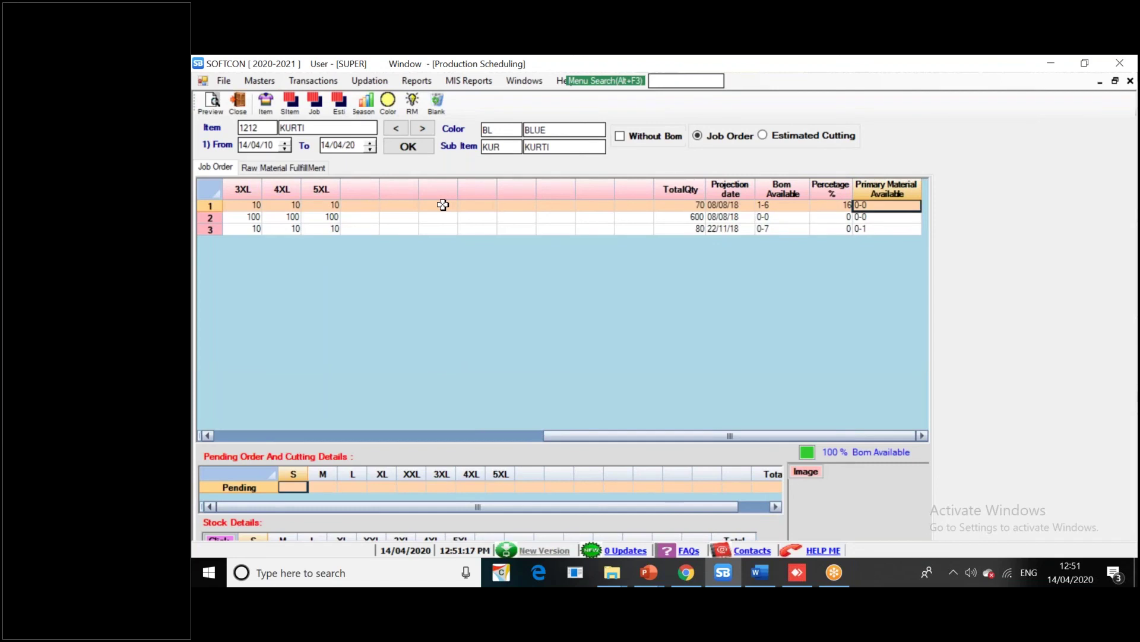
# Compare the V NECK job order's BOM availability with its primary material availability
pyautogui.click(892, 228)
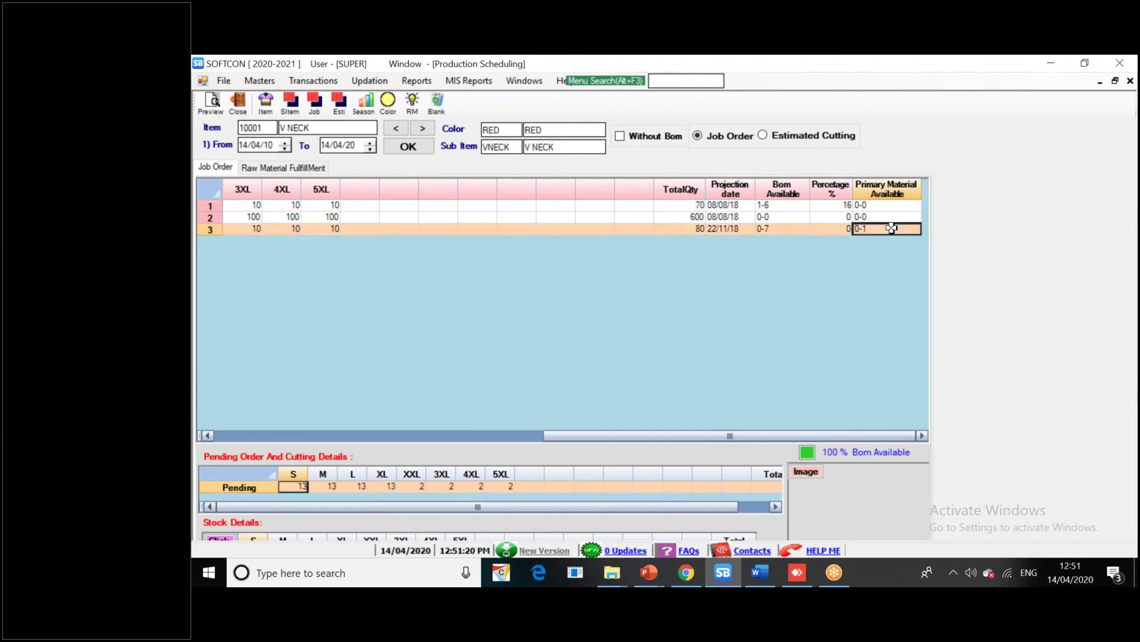
pyautogui.click(801, 230)
pyautogui.click(874, 228)
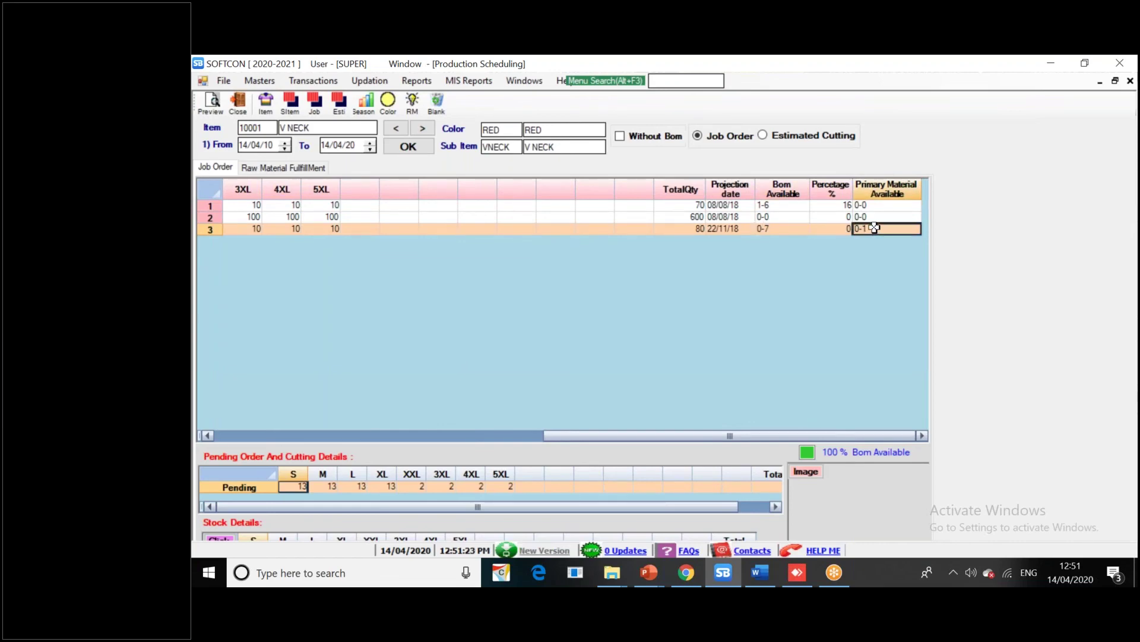